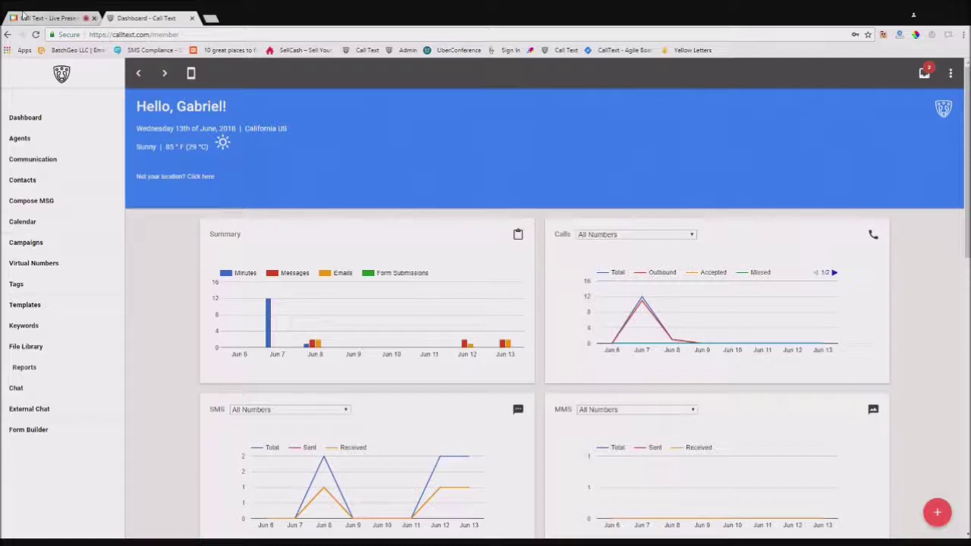
# - Open the Templates page in a new browser tab and show 100 entries per page to review the existing templates
pyautogui.scroll(-2, 171, 247)
pyautogui.scroll(2, 171, 247)
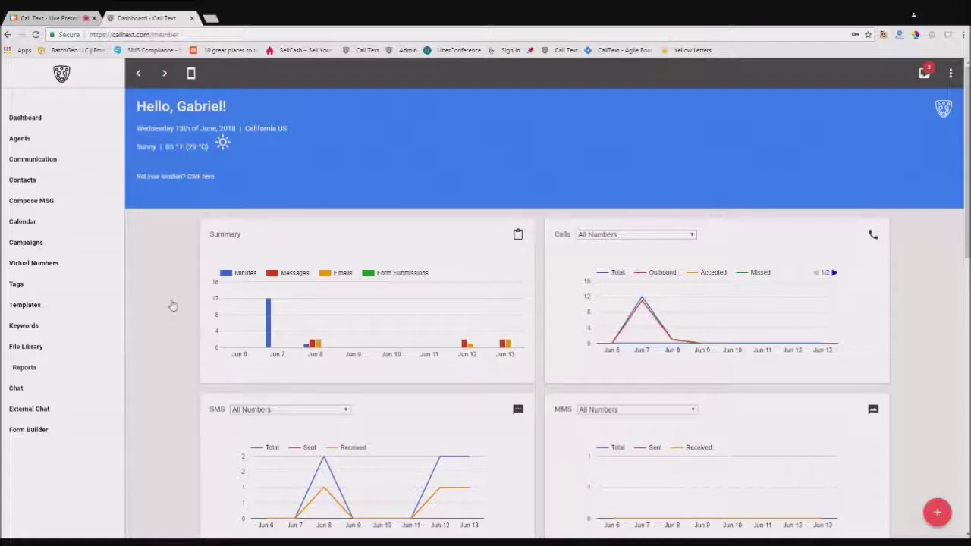
pyautogui.click(22, 309)
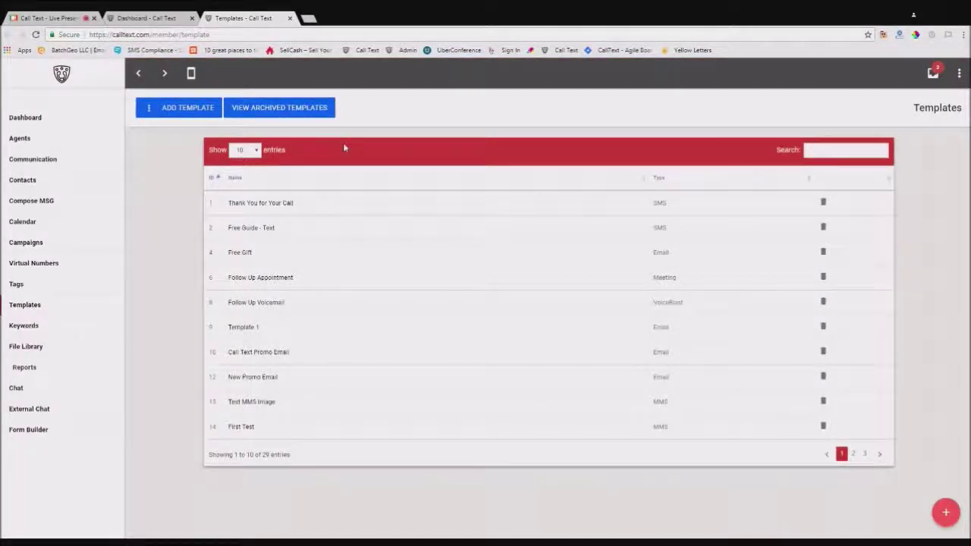
pyautogui.click(234, 227)
pyautogui.scroll(-8, 254, 323)
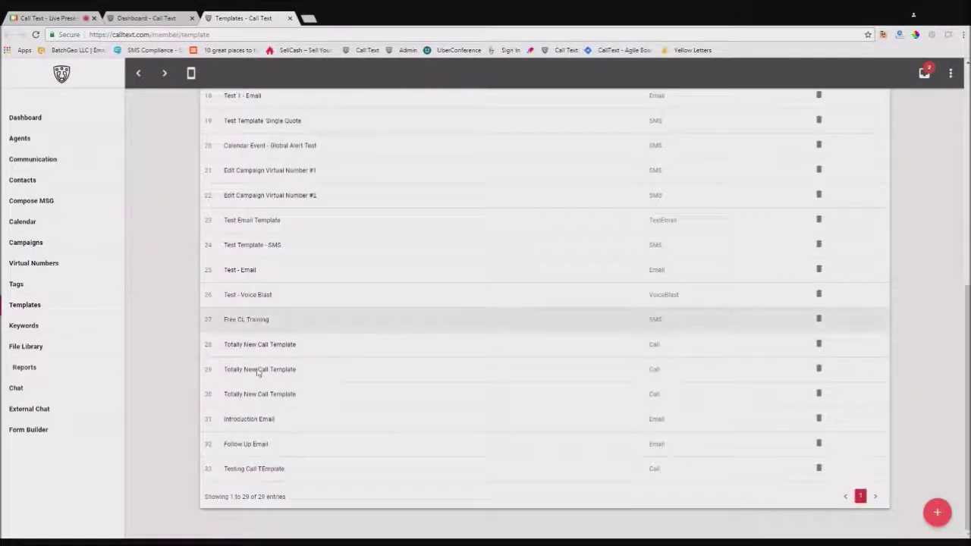
pyautogui.scroll(1, 150, 316)
pyautogui.scroll(10, 189, 341)
pyautogui.scroll(-10, 304, 357)
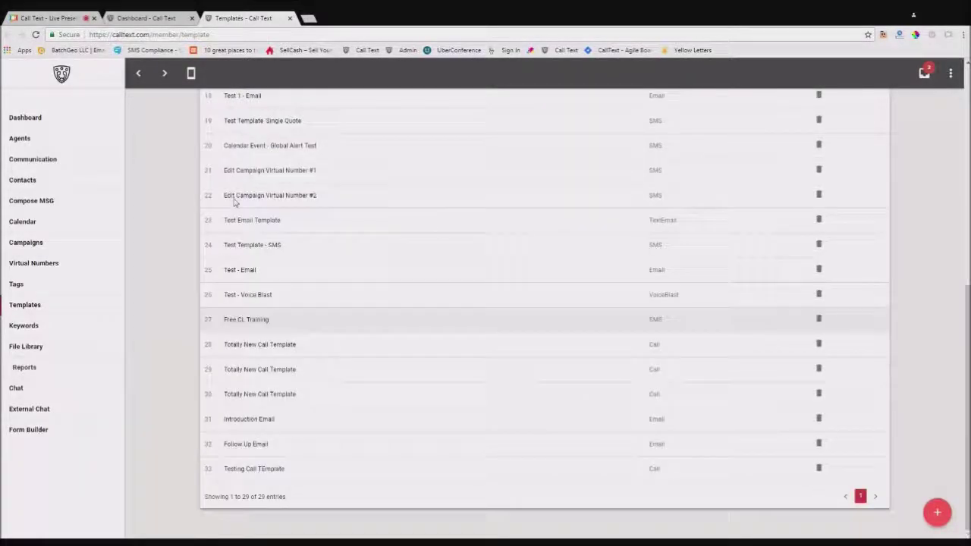
pyautogui.scroll(10, 266, 269)
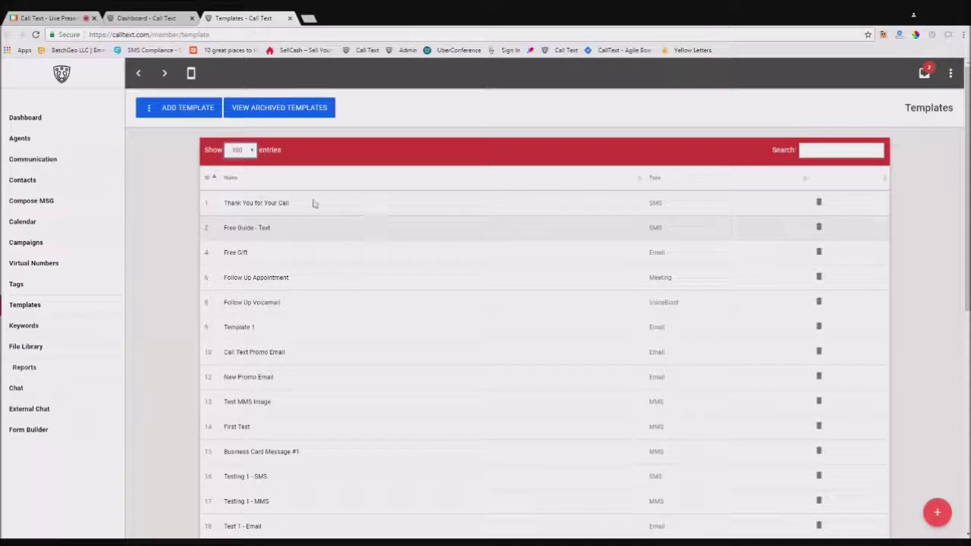
# - Start a new SMS template and name it "Automation Workflow - Text Message #1"
pyautogui.click(187, 115)
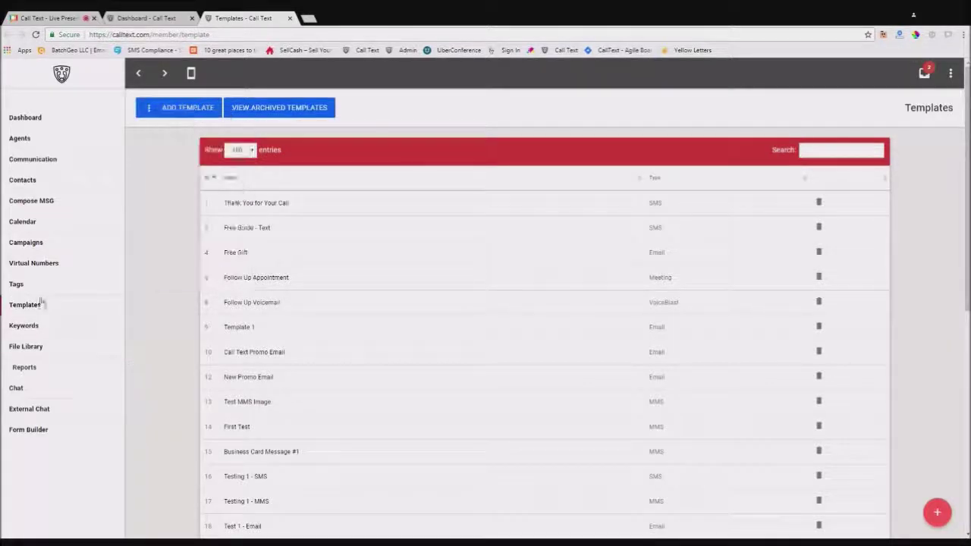
pyautogui.click(182, 107)
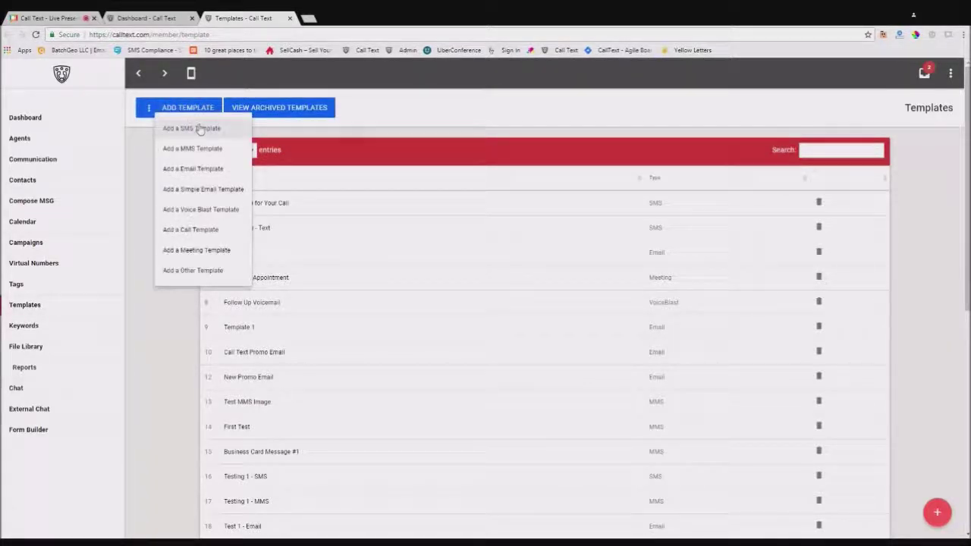
pyautogui.click(194, 129)
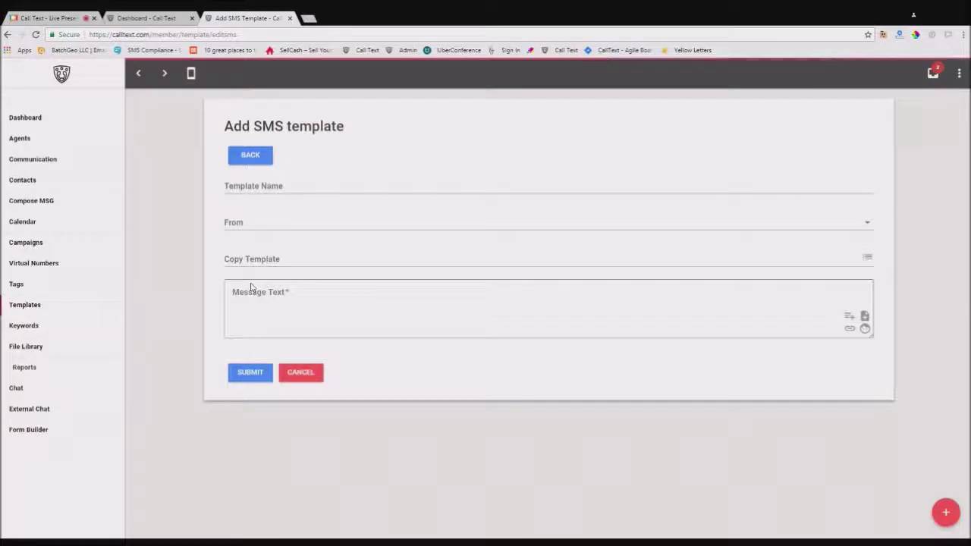
pyautogui.click(262, 190)
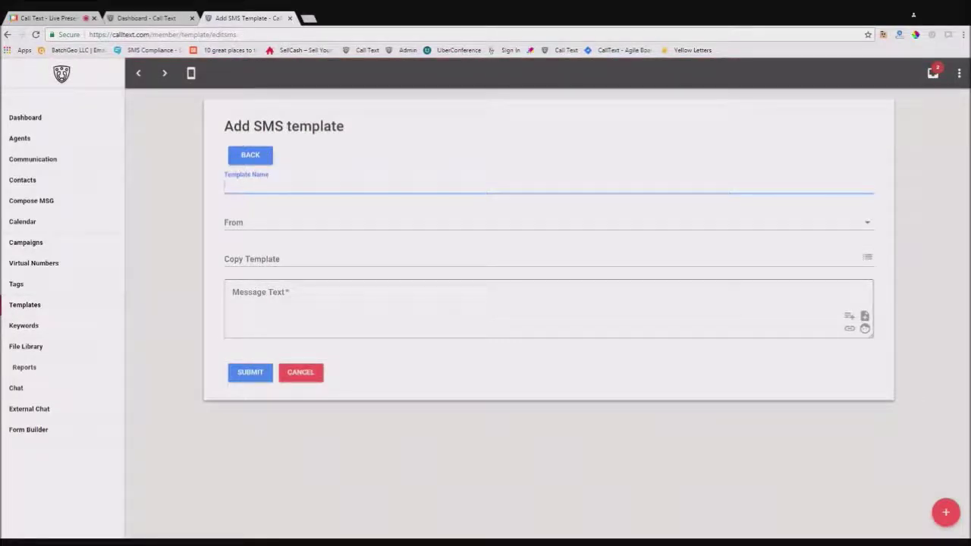
pyautogui.write('Au')
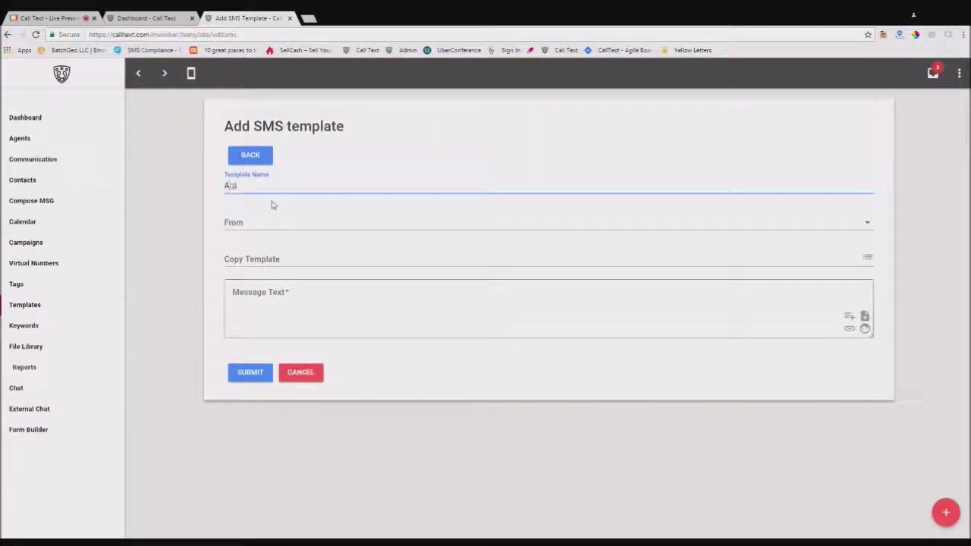
pyautogui.write('tomation Workflow - Text Messag')
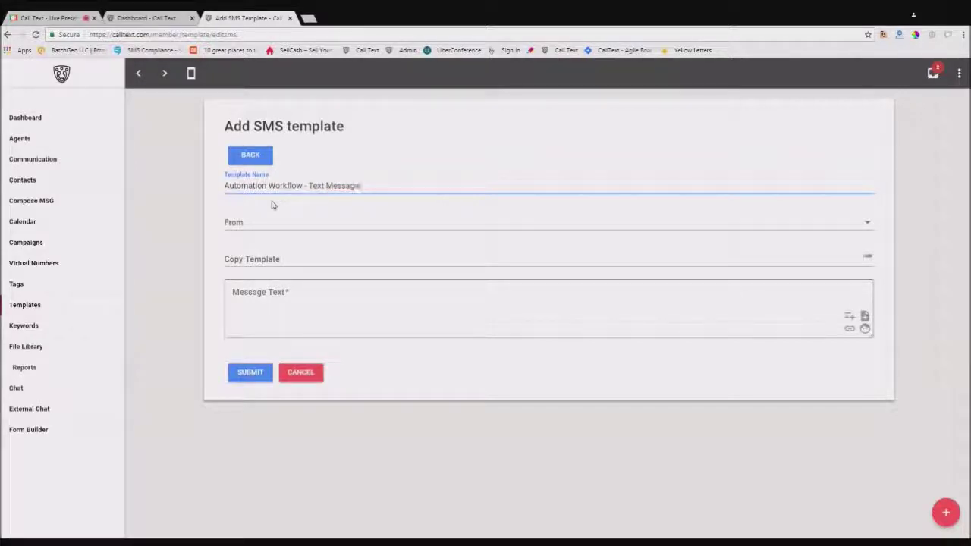
pyautogui.write('e #1')
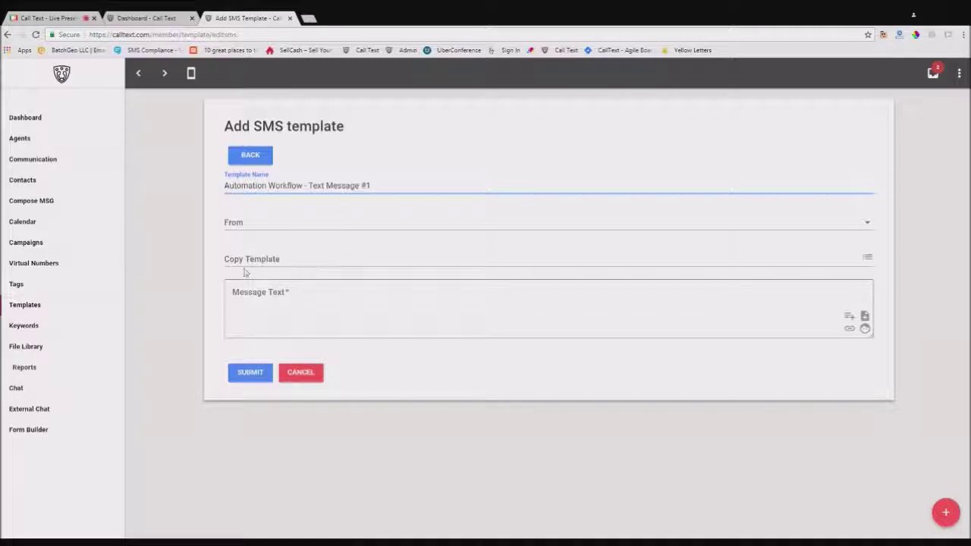
# - Enter the message text "Hello! Thank you for reaching out to us. Please let me know if you have any questions."
pyautogui.click(231, 292)
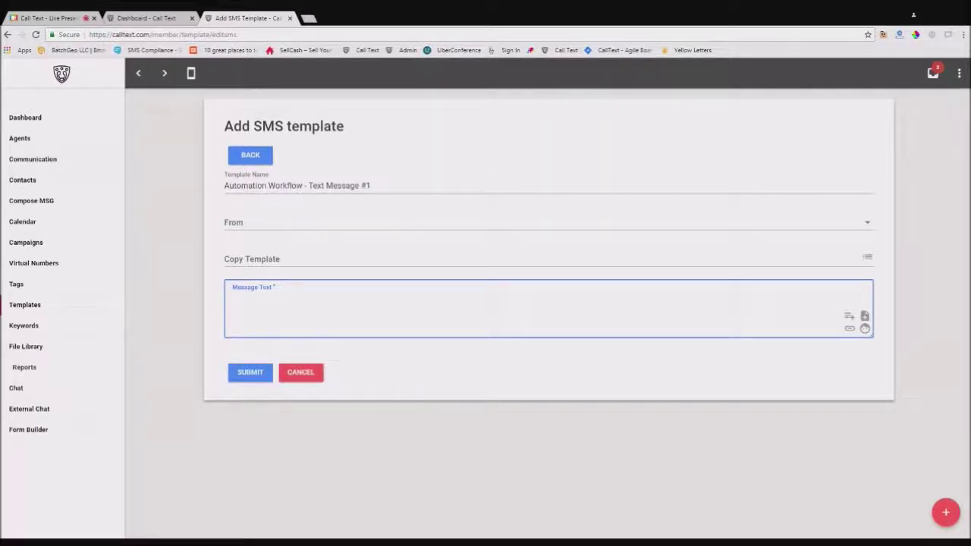
pyautogui.write('Hello! Thank yo')
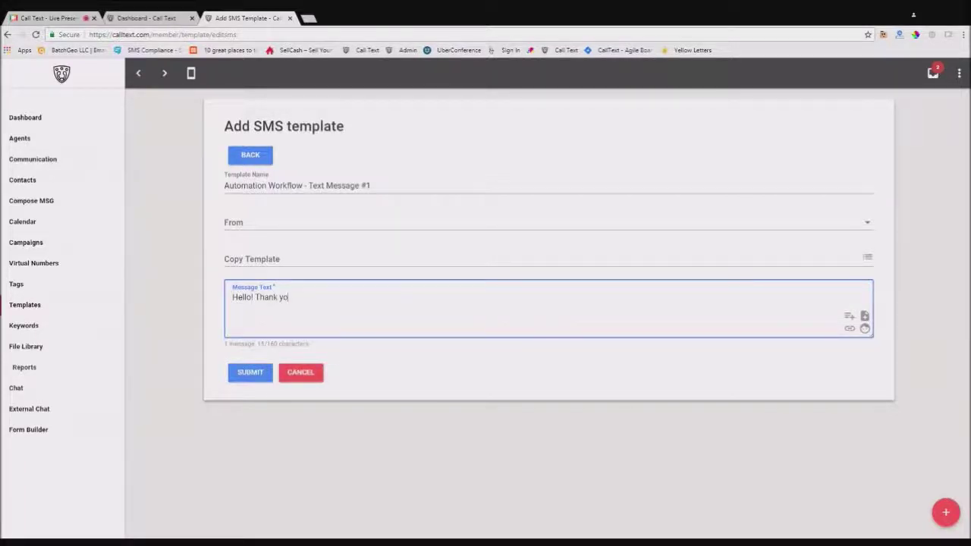
pyautogui.write('u for reaching out to us. Please let')
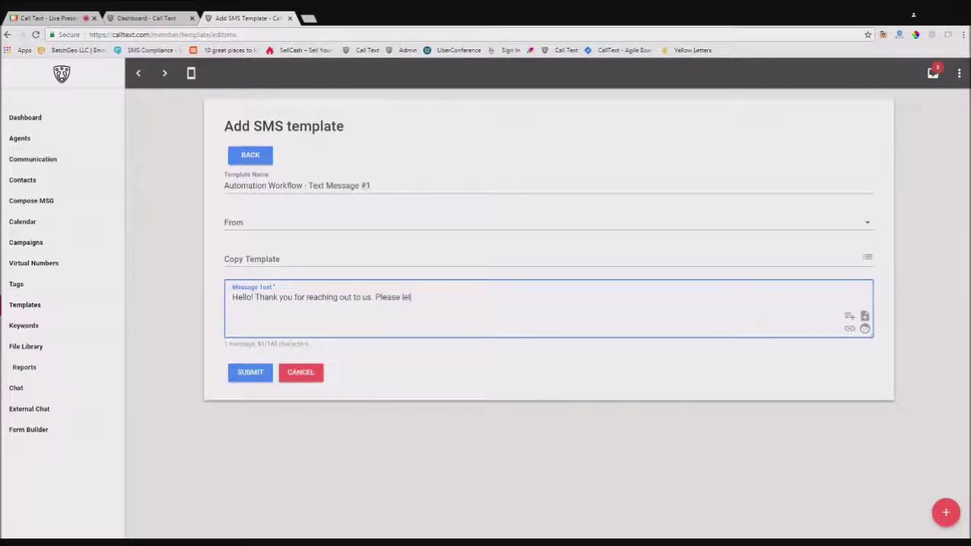
pyautogui.write(' me know if you have any quetions')
pyautogui.press('BackSpace')
pyautogui.press('BackSpace')
pyautogui.press('BackSpace')
pyautogui.press('BackSpace')
pyautogui.write('stions.')
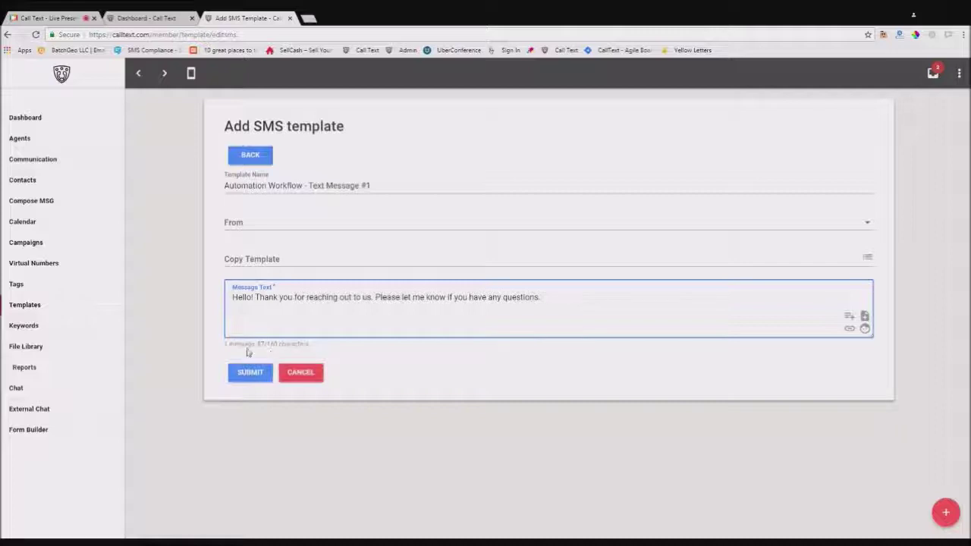
# - Choose the sender's phone number for the SMS template and submit it
pyautogui.click(249, 373)
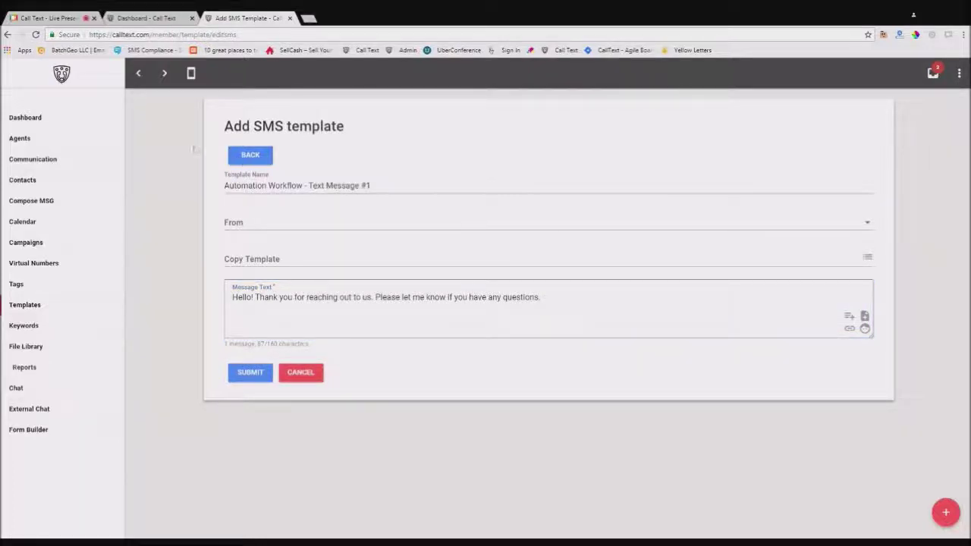
pyautogui.click(260, 225)
pyautogui.click(306, 225)
pyautogui.click(250, 374)
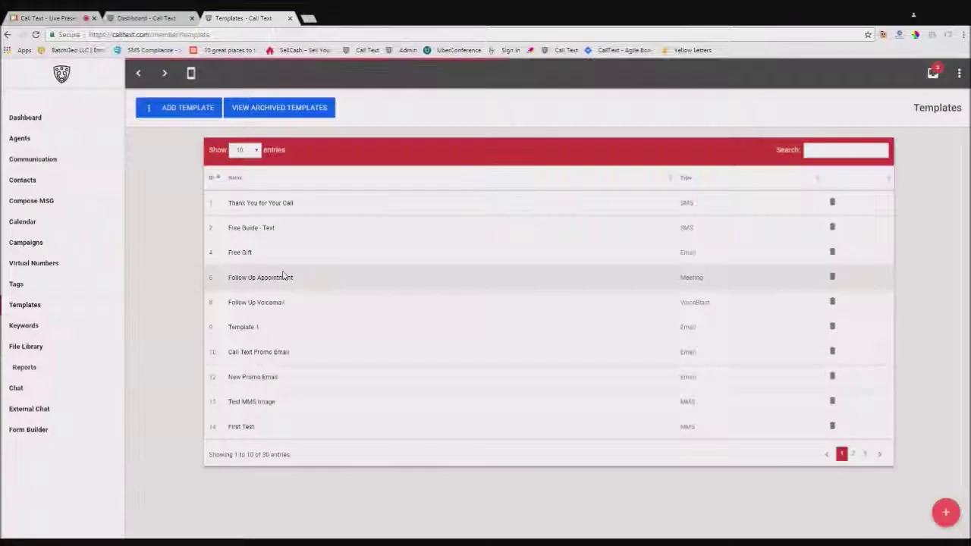
# - Show 100 templates per page and open the "Automation Workflow - Text Message #1" template for editing in a new browser tab
pyautogui.click(255, 150)
pyautogui.click(232, 215)
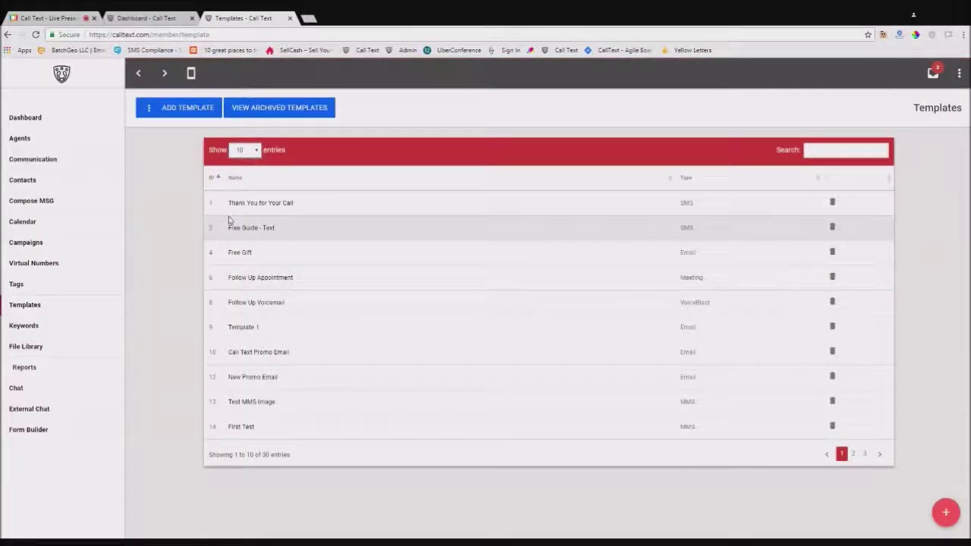
pyautogui.scroll(-8, 222, 257)
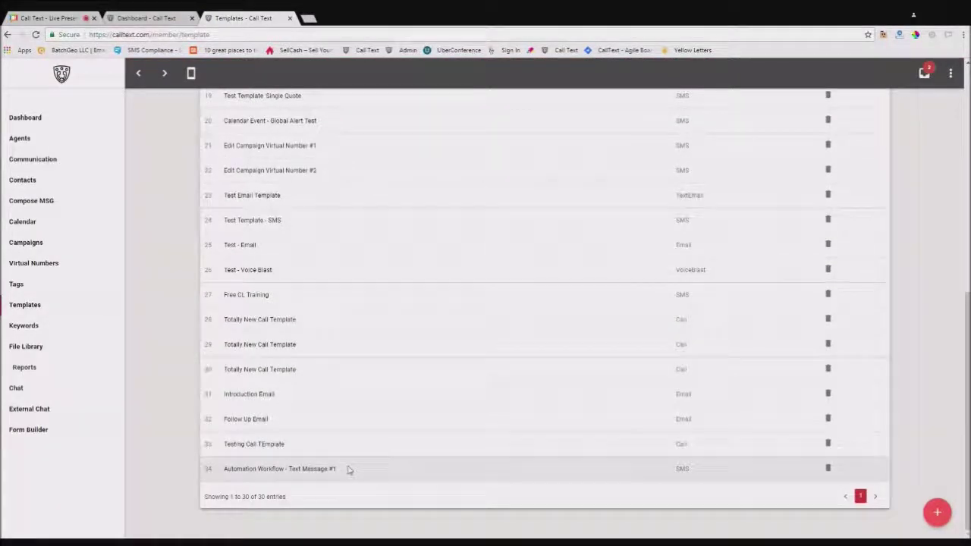
pyautogui.tripleClick(352, 471)
pyautogui.click(352, 471)
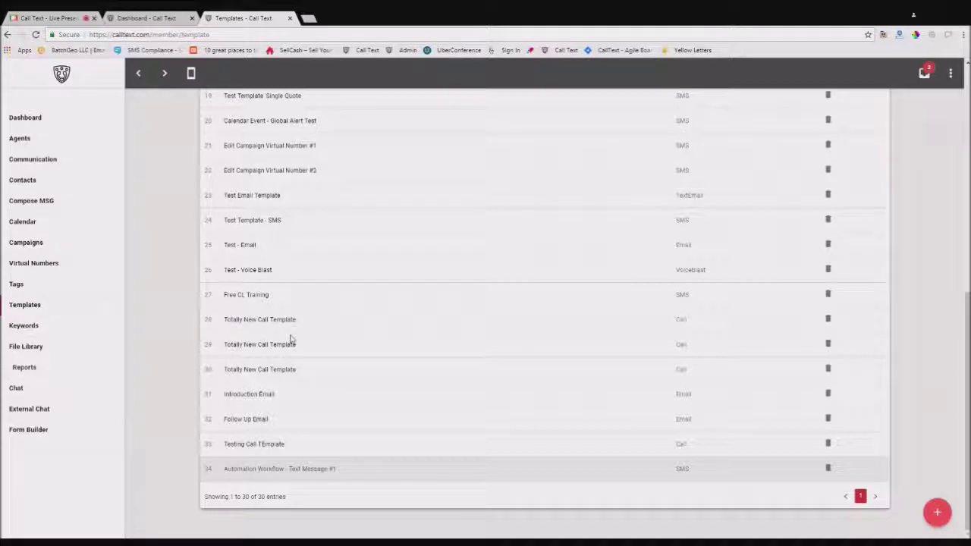
pyautogui.click(279, 472)
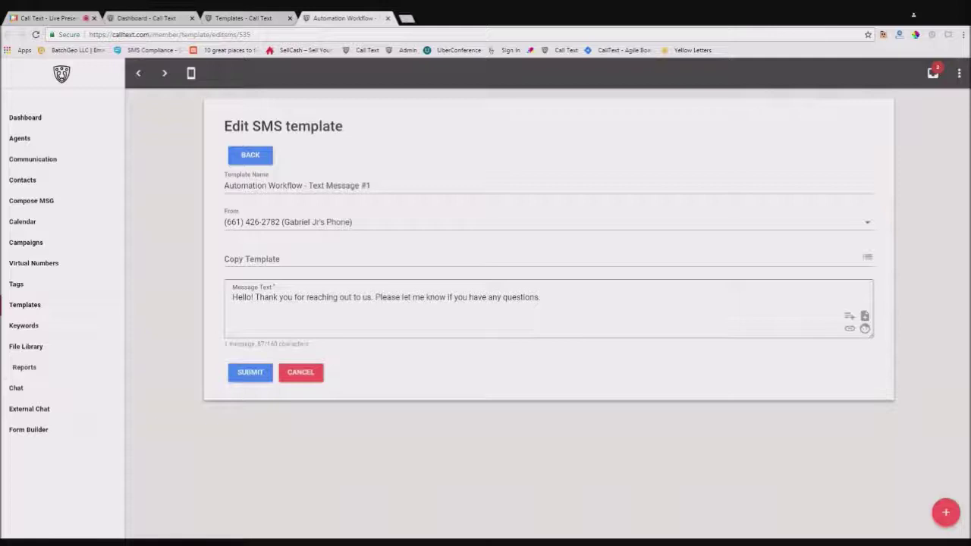
# - Extend the end of the message to "any questions or concerns." and submit the edited SMS template
pyautogui.click(539, 297)
pyautogui.write('or concerns')
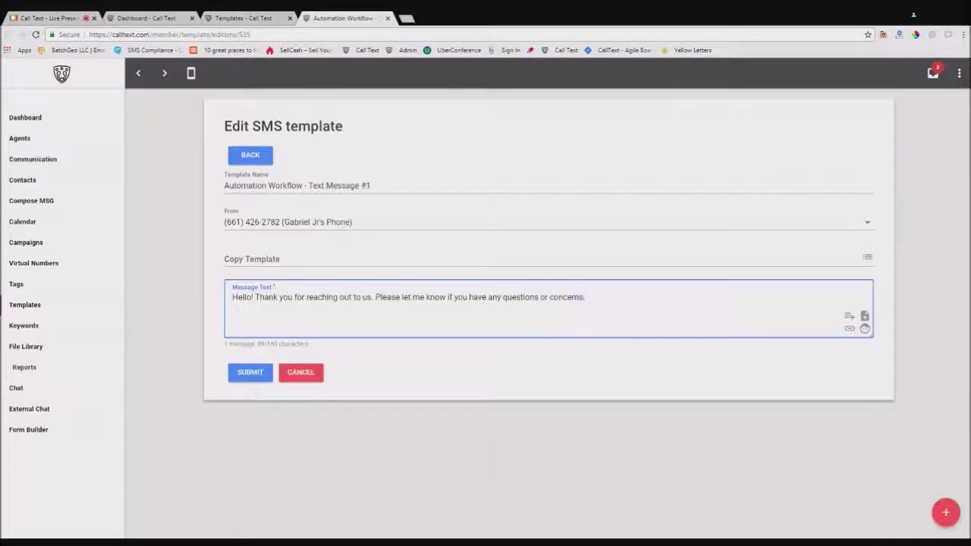
pyautogui.click(250, 372)
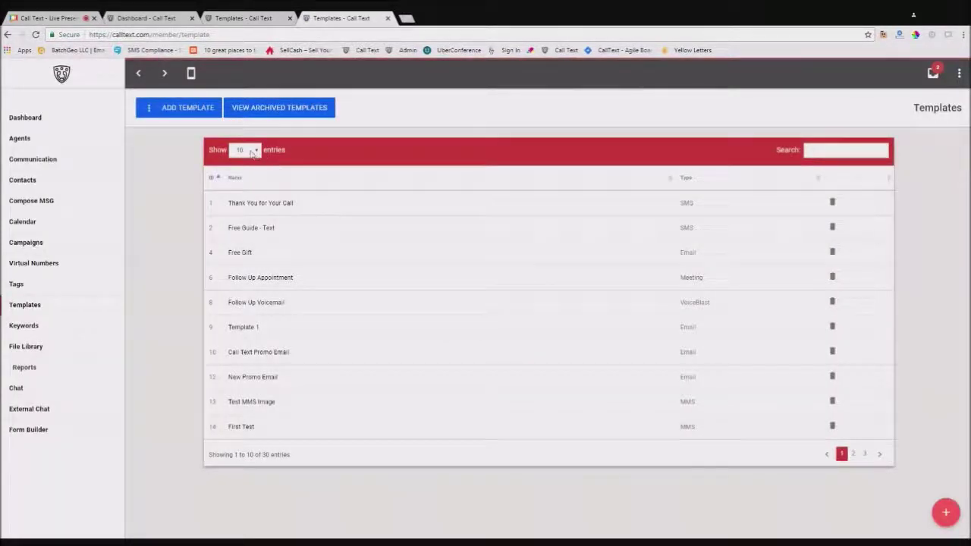
# - Show 100 templates per page to check the list, and start a new Email template
pyautogui.click(251, 156)
pyautogui.click(244, 196)
pyautogui.scroll(-8, 334, 393)
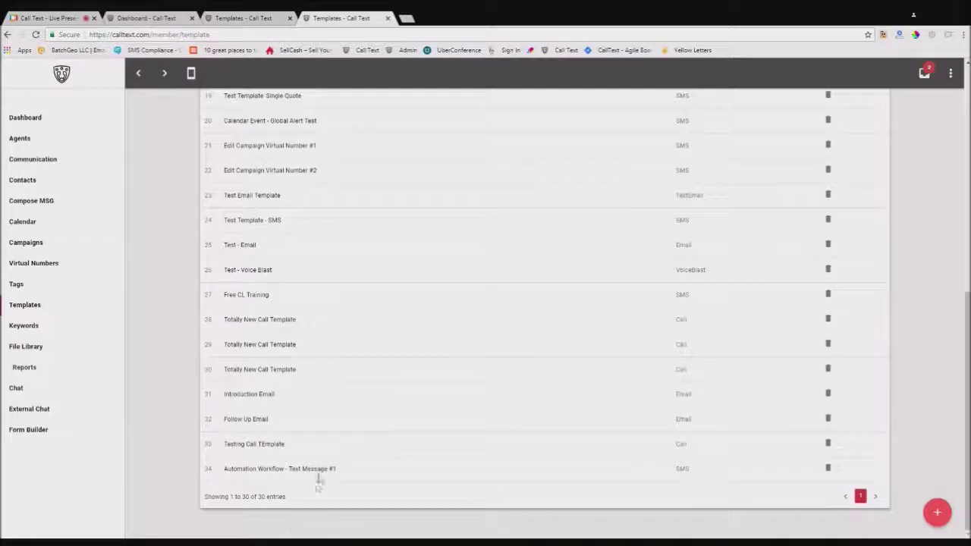
pyautogui.scroll(10, 307, 458)
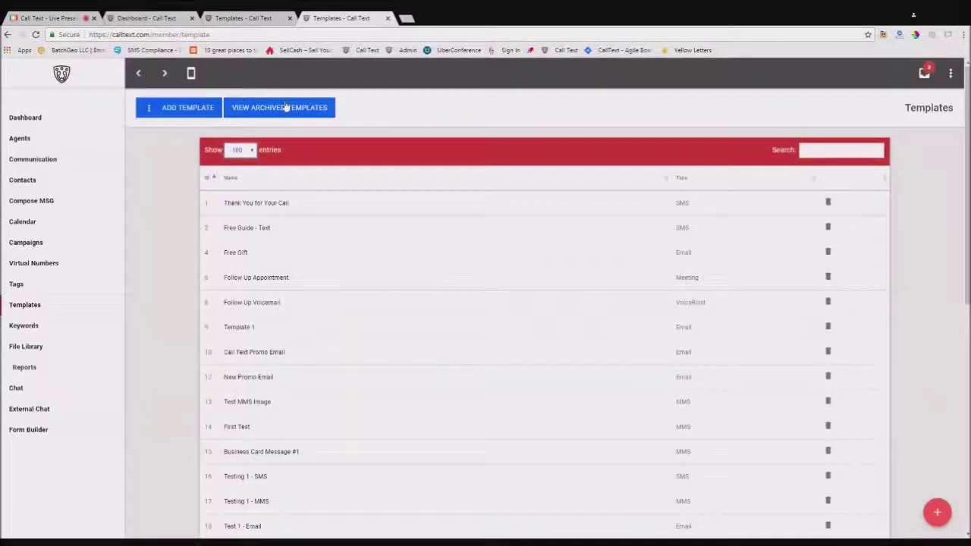
pyautogui.click(184, 110)
pyautogui.click(182, 173)
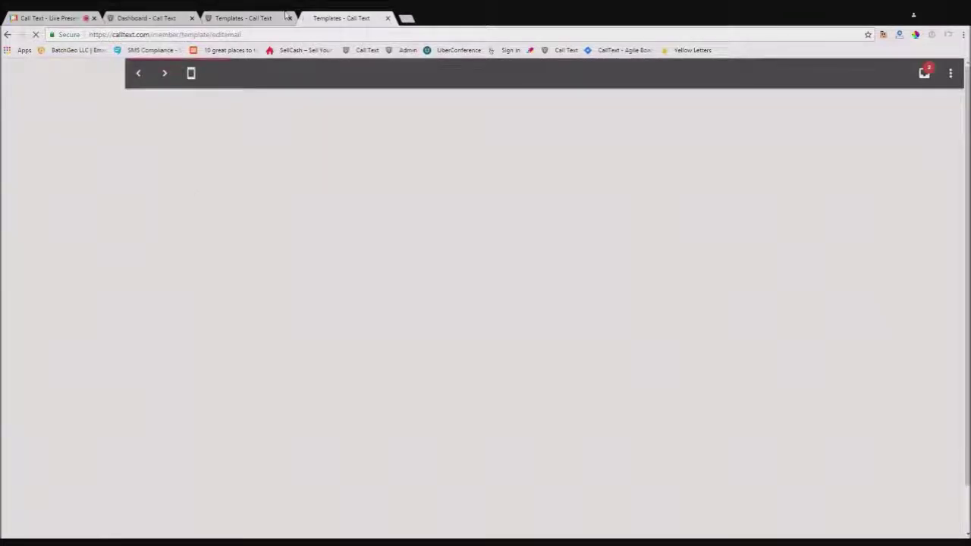
# - Review the available template types in the other Templates browser tab and return to the email editor
pyautogui.scroll(10, 182, 157)
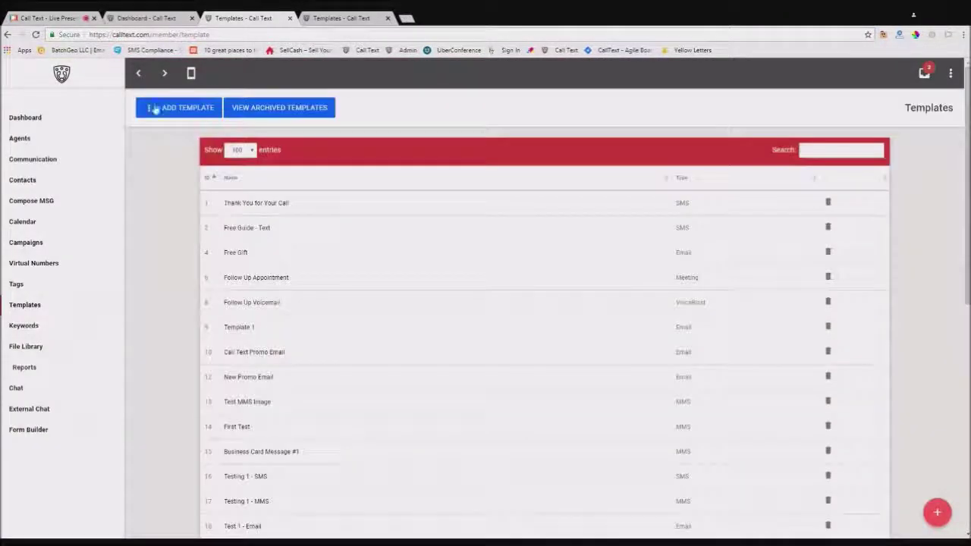
pyautogui.click(156, 108)
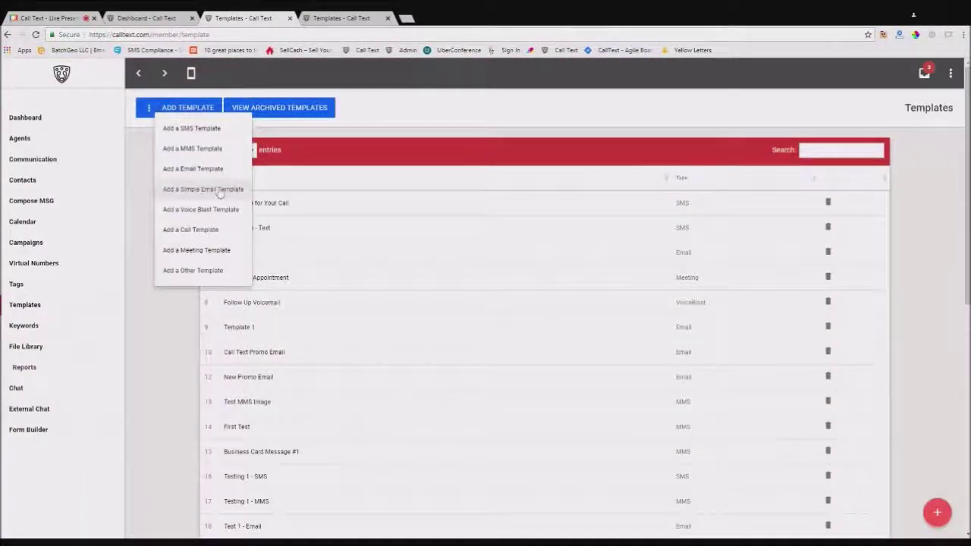
pyautogui.click(183, 169)
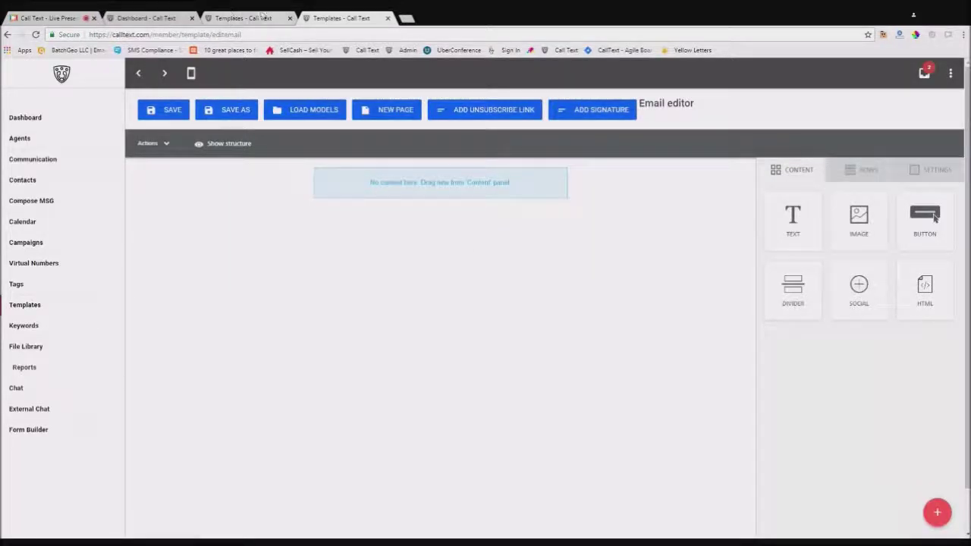
pyautogui.click(234, 13)
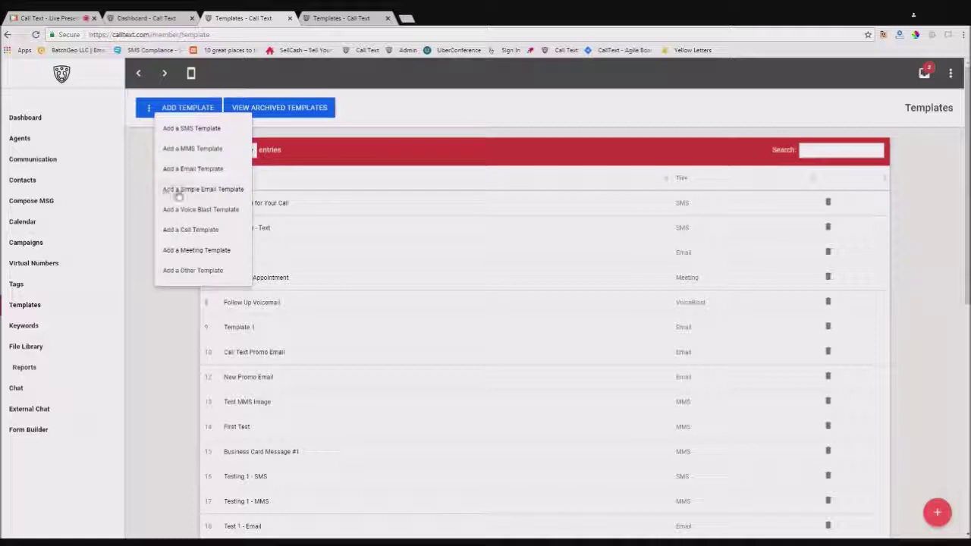
pyautogui.click(85, 409)
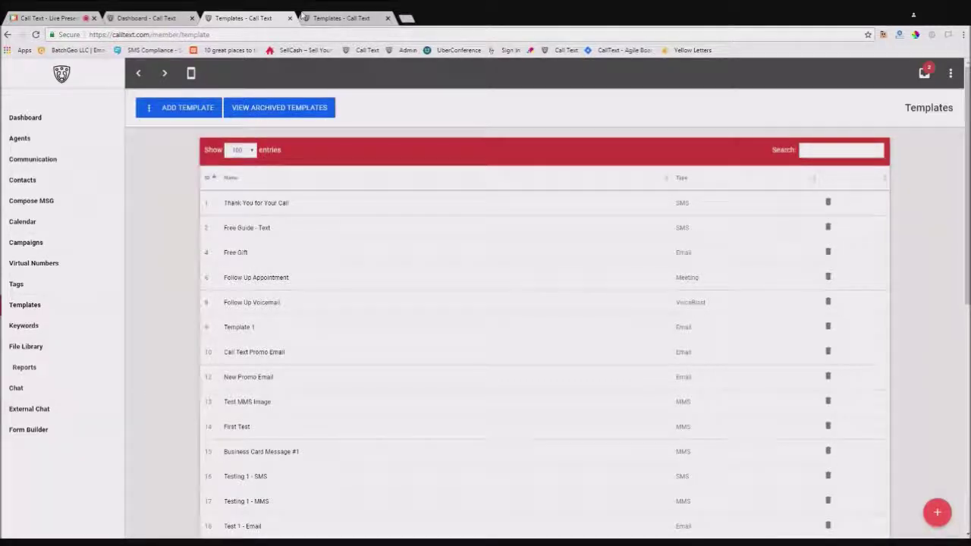
pyautogui.click(345, 15)
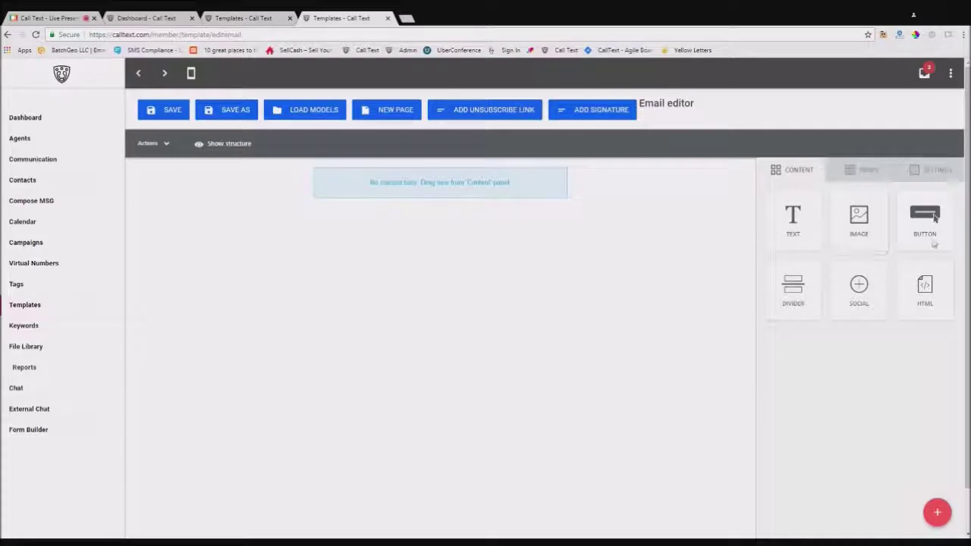
# - Add an image block to the empty email and insert Testing.jpg from the file manager after previewing it
pyautogui.moveTo(858, 219); pyautogui.dragTo(438, 201)
pyautogui.moveTo(461, 183); pyautogui.dragTo(460, 180)
pyautogui.click(440, 223)
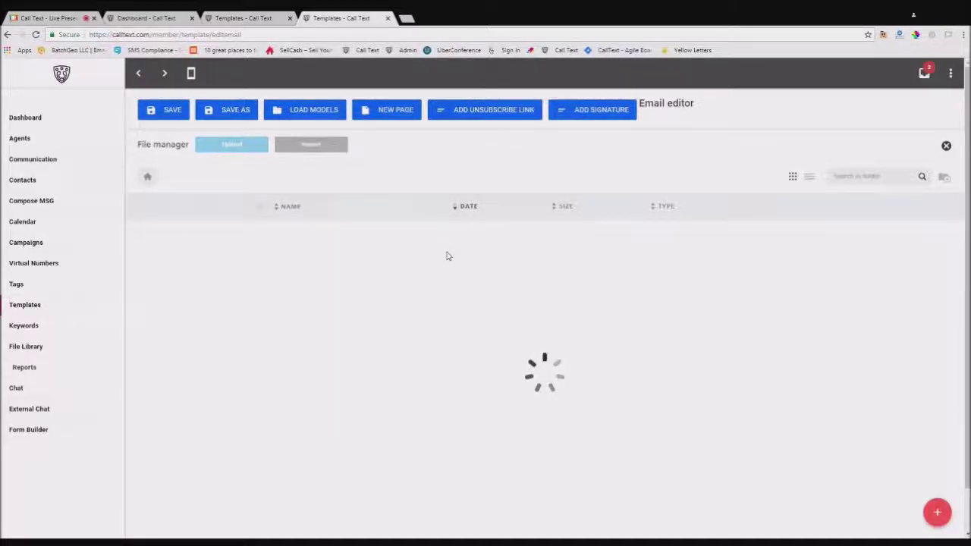
pyautogui.scroll(-5, 449, 301)
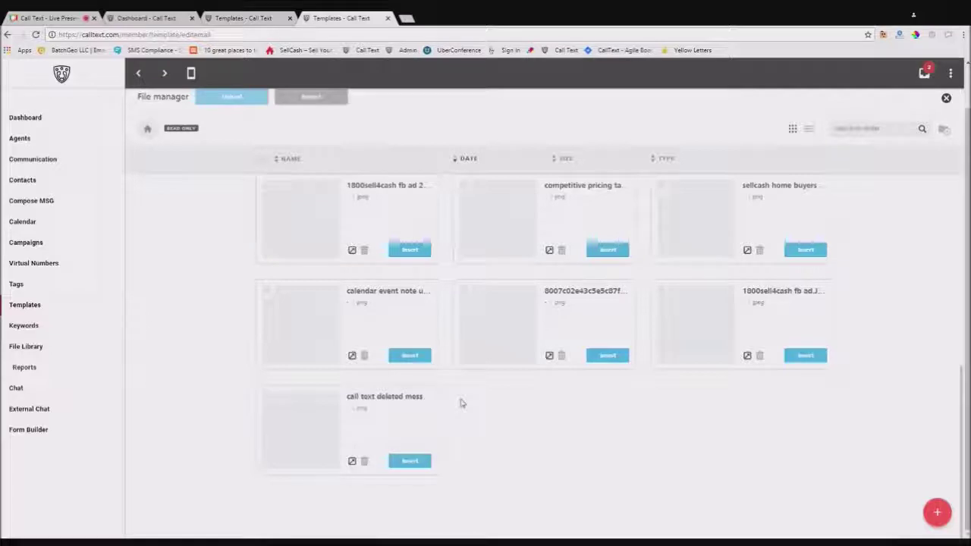
pyautogui.scroll(6, 461, 403)
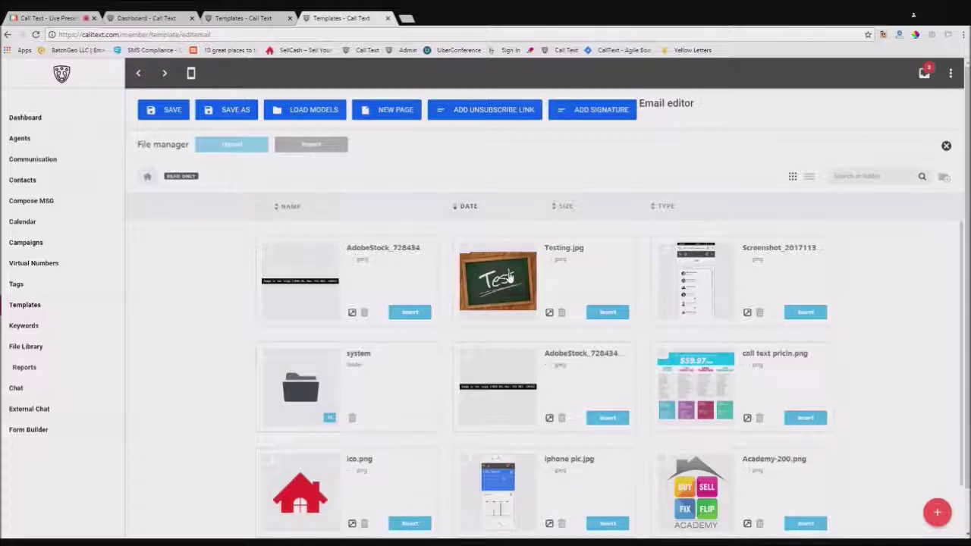
pyautogui.click(513, 280)
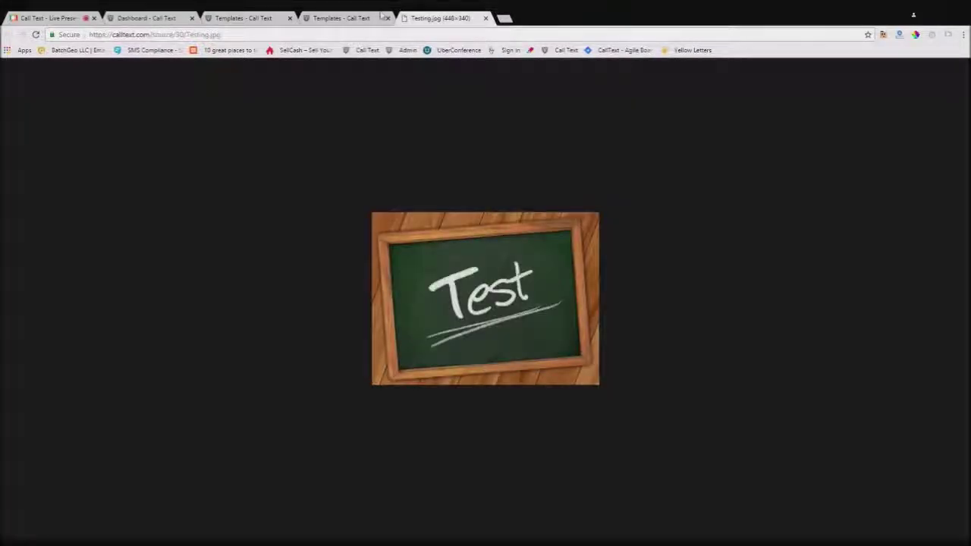
pyautogui.click(341, 18)
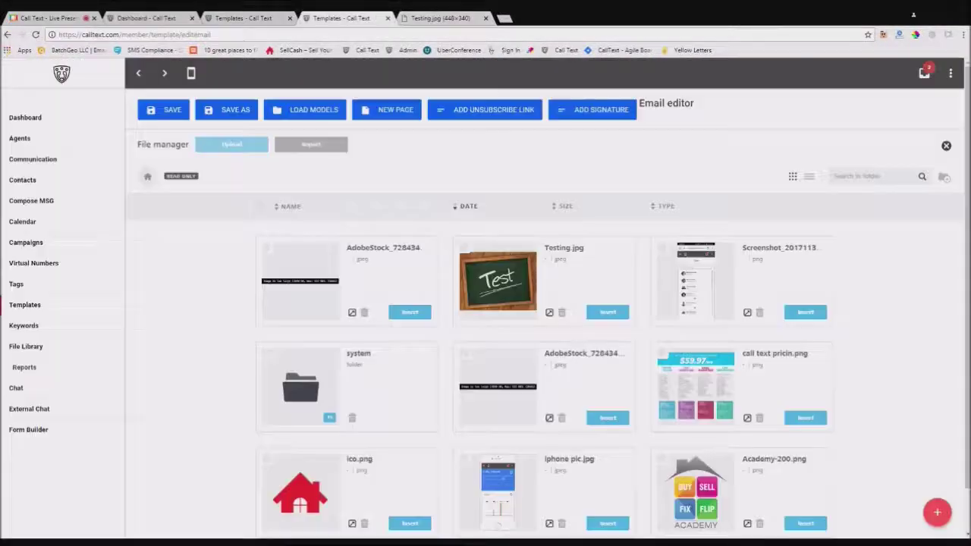
pyautogui.click(607, 312)
pyautogui.click(485, 17)
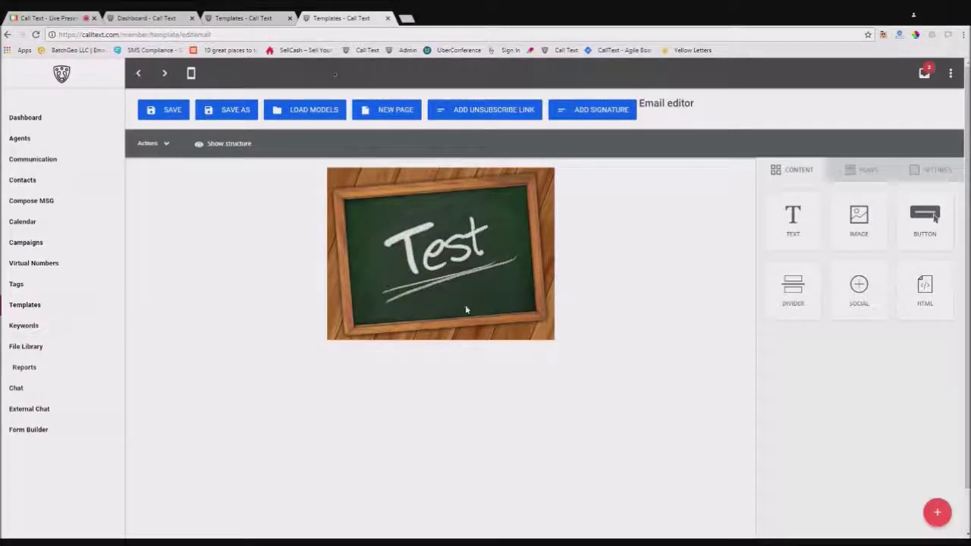
# - Turn off the Test image's auto width and shrink it to about 50% of the content width
pyautogui.click(496, 272)
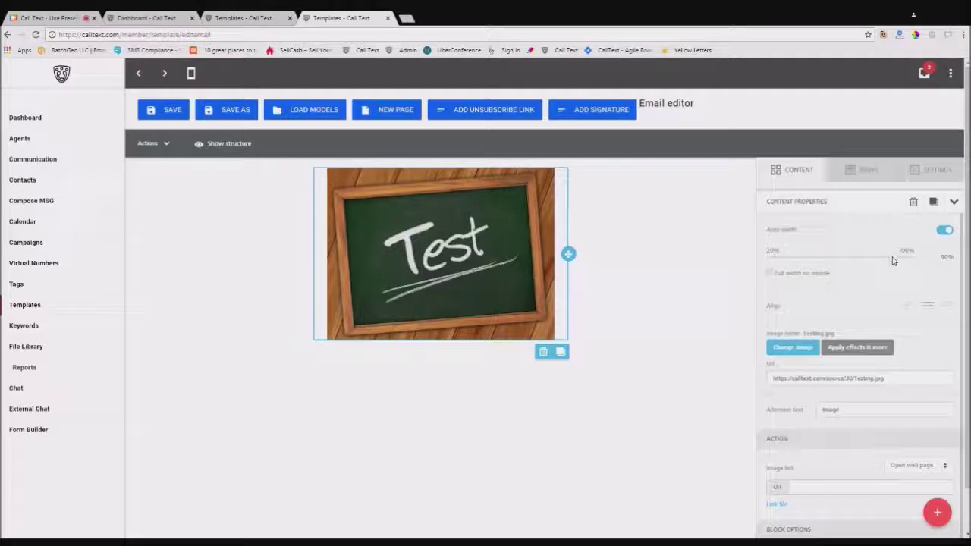
pyautogui.click(944, 230)
pyautogui.moveTo(894, 262); pyautogui.dragTo(822, 259)
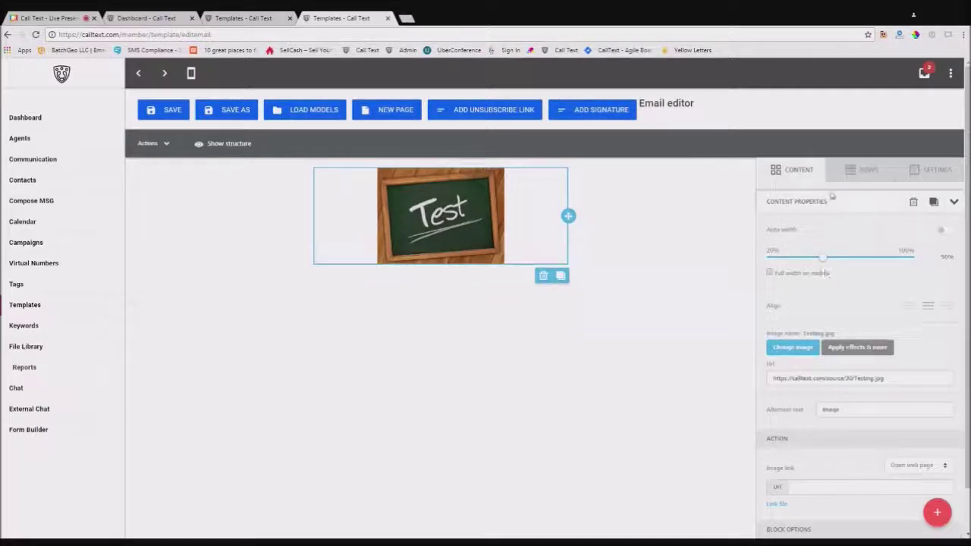
# - Add a text block below the image and replace its placeholder with "Hello!"
pyautogui.click(790, 170)
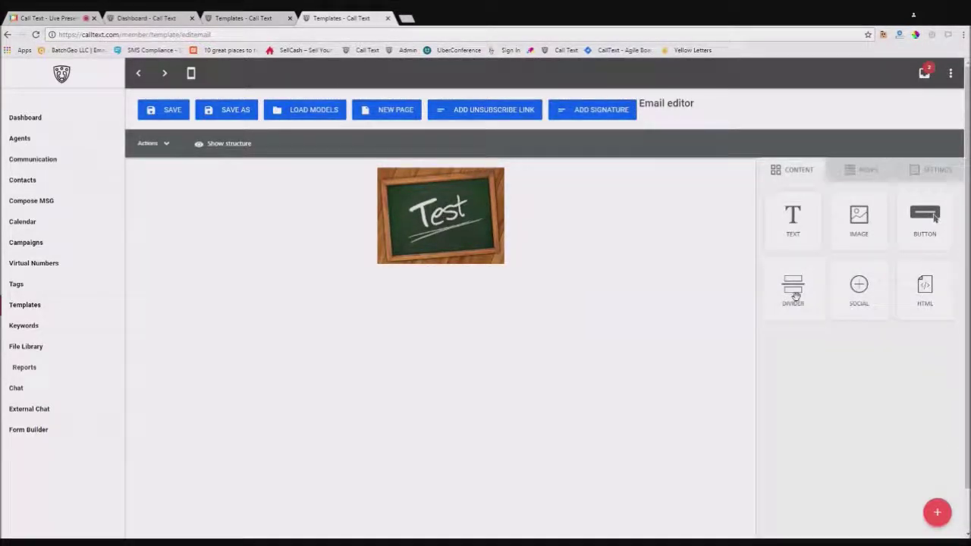
pyautogui.moveTo(808, 222); pyautogui.dragTo(434, 294)
pyautogui.click(466, 280)
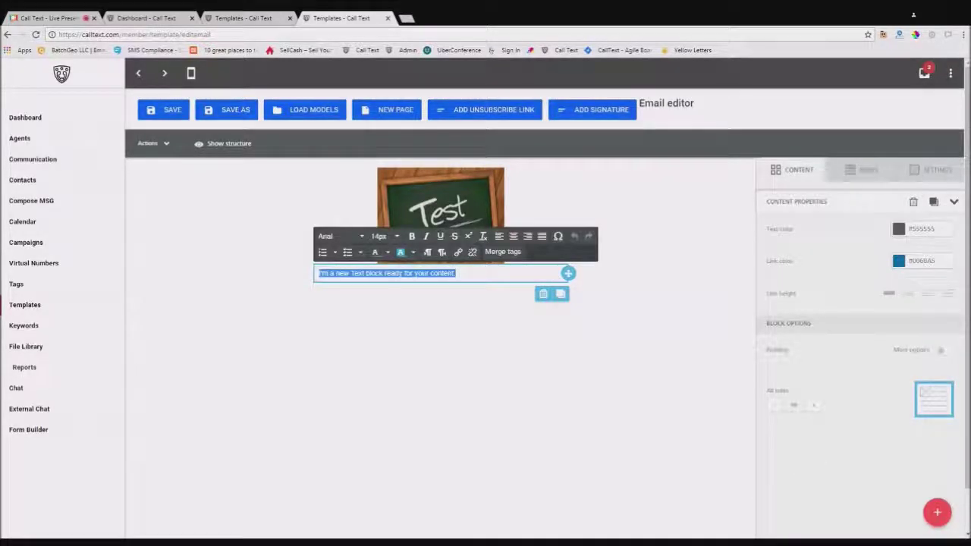
pyautogui.write('We')
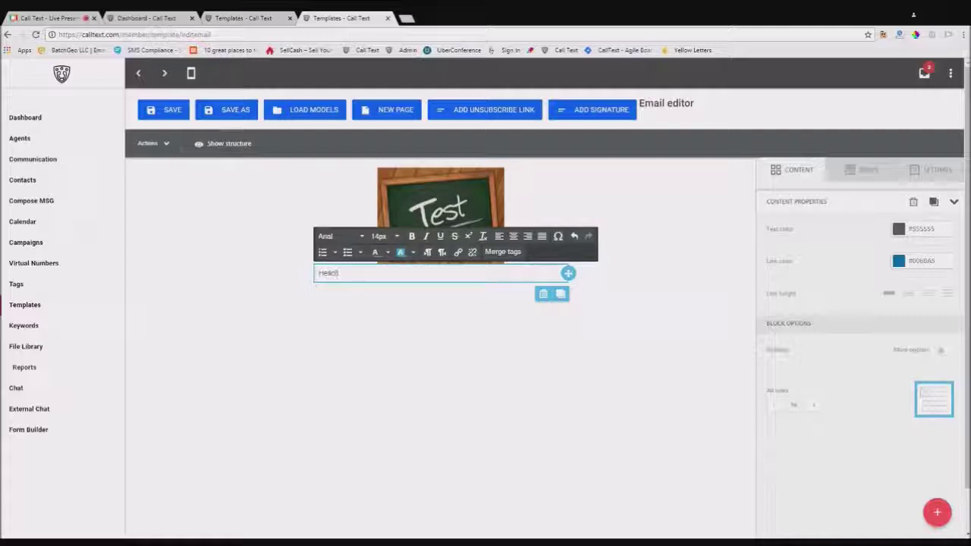
# - Below the greeting, add the lines "Thank you for reaching out to us!" and "Please let me know if I can help you with anything."
pyautogui.press('Return')
pyautogui.write('Thi')
pyautogui.write('nk you for reaching out ot us')
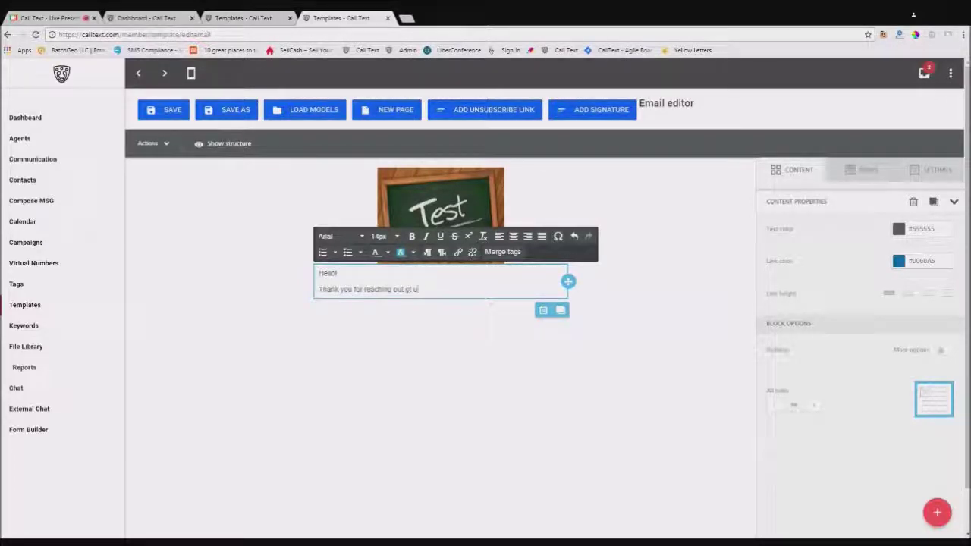
pyautogui.press('BackSpace')
pyautogui.press('BackSpace')
pyautogui.write('us!')
pyautogui.press('Return')
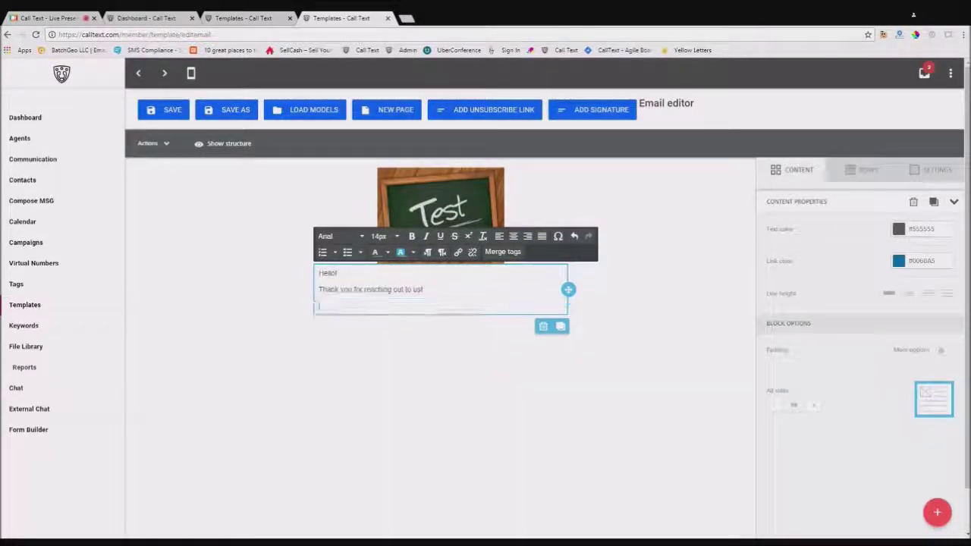
pyautogui.write('Please let me know if I can help you with a')
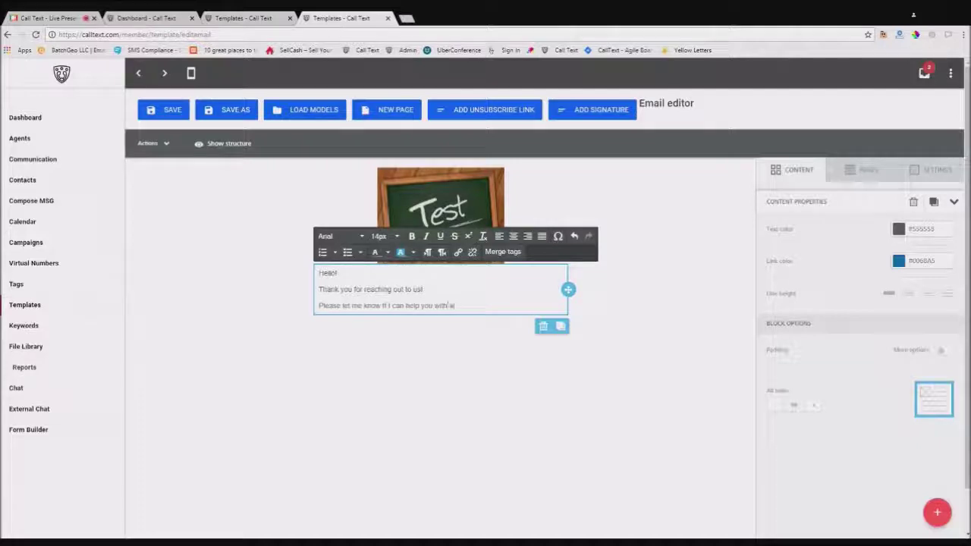
pyautogui.write('.')
pyautogui.press('Return')
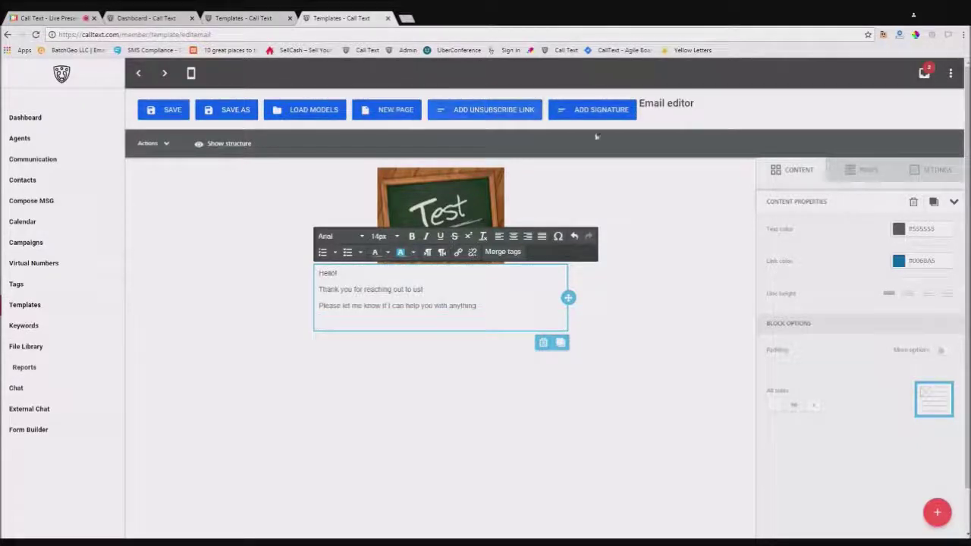
# - Add the signature and the unsubscribe link below the message text
pyautogui.click(574, 109)
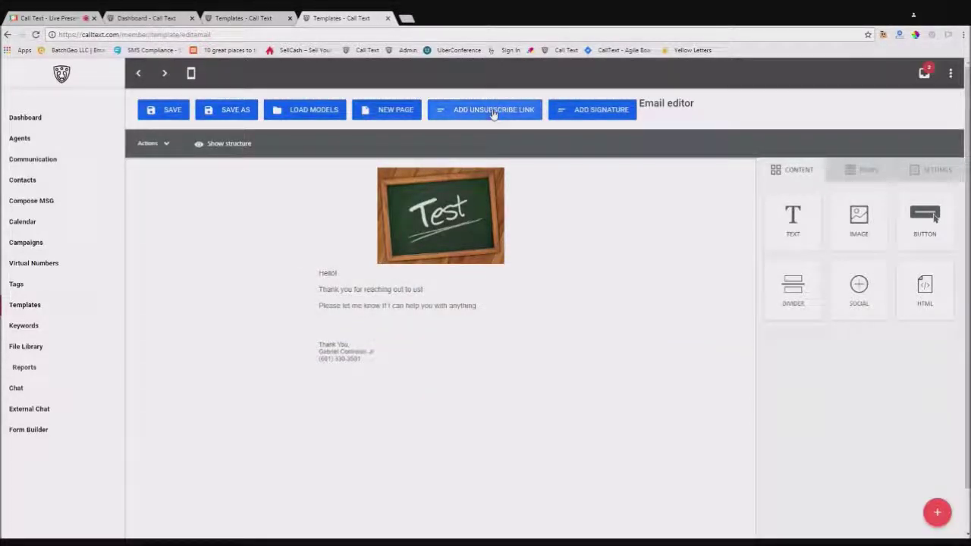
pyautogui.click(493, 112)
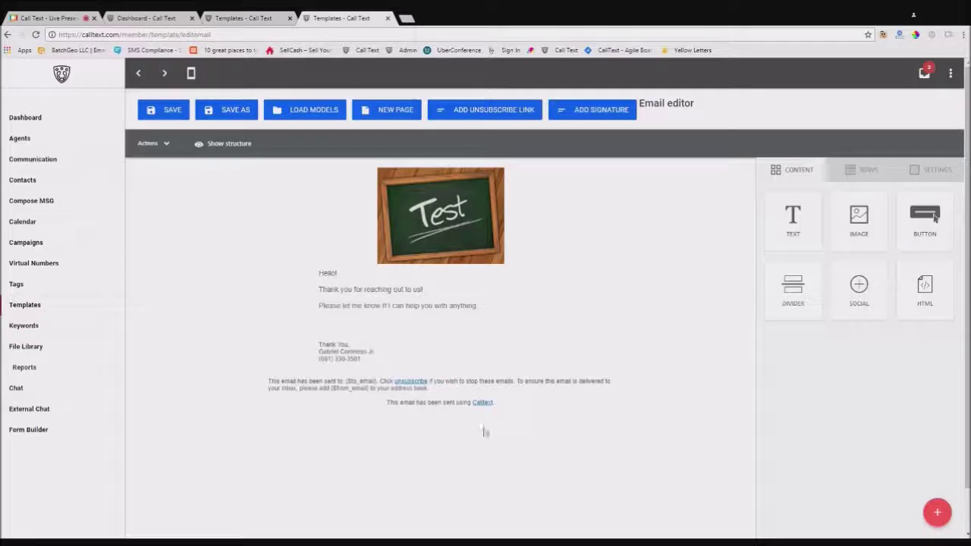
# - Check the footer block's padding options and widen the email's content area to about 545 px
pyautogui.click(473, 399)
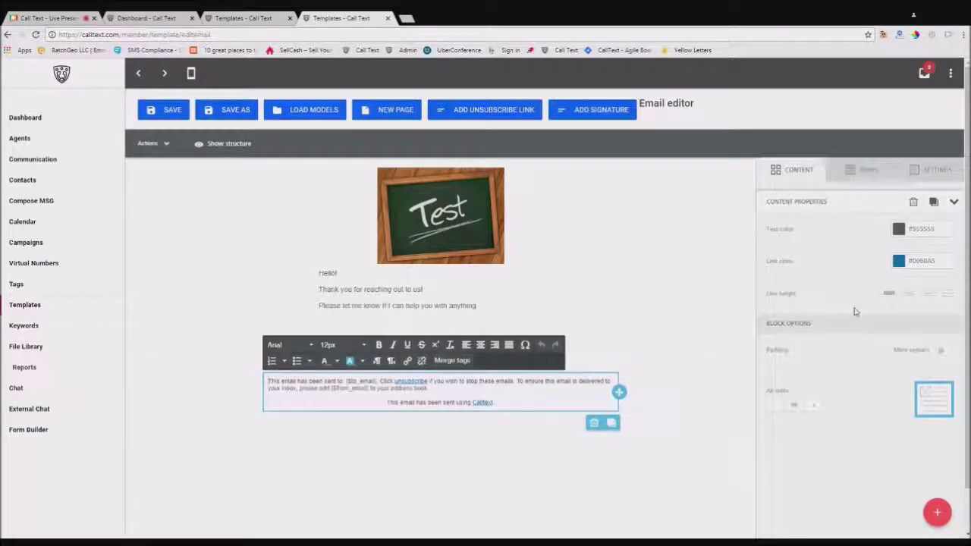
pyautogui.click(941, 352)
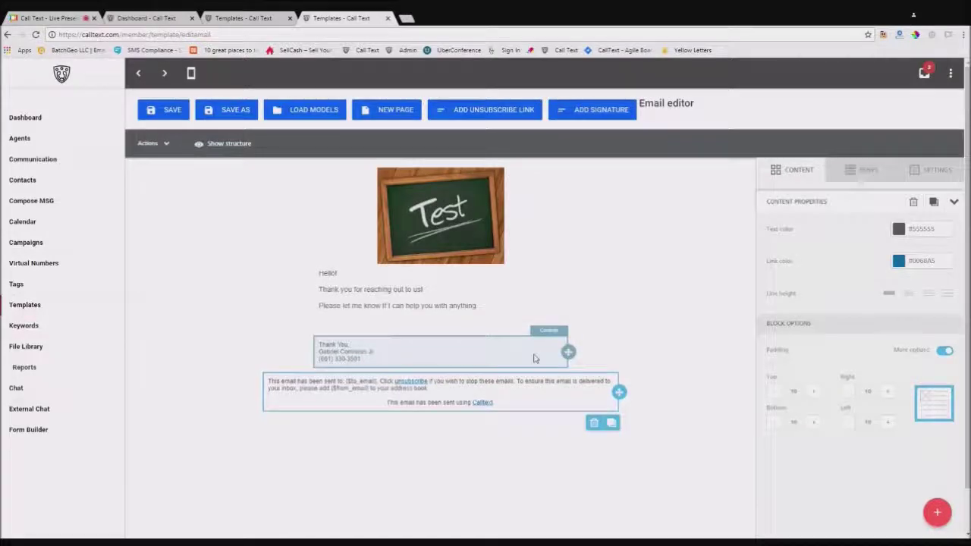
pyautogui.click(533, 358)
pyautogui.click(929, 169)
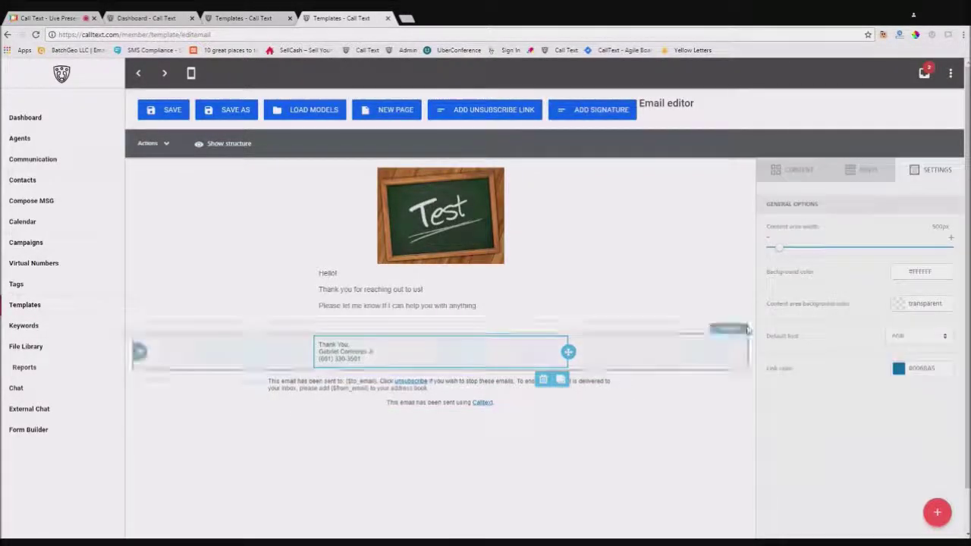
pyautogui.moveTo(780, 249)
pyautogui.mouseDown()
pyautogui.moveTo(854, 247)
pyautogui.moveTo(798, 248)
pyautogui.mouseUp()
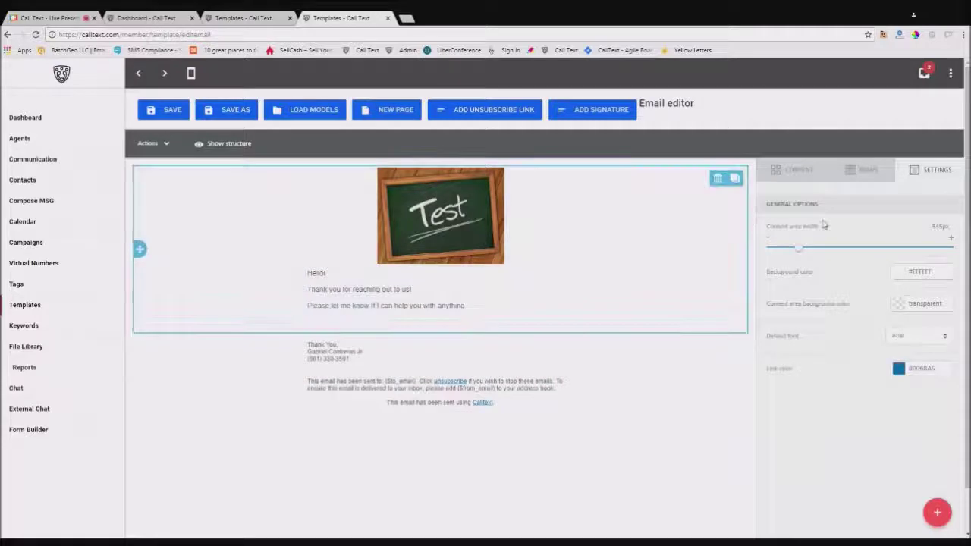
# - Set the email's background color to light gray #D5D5D5
pyautogui.click(864, 171)
pyautogui.click(903, 176)
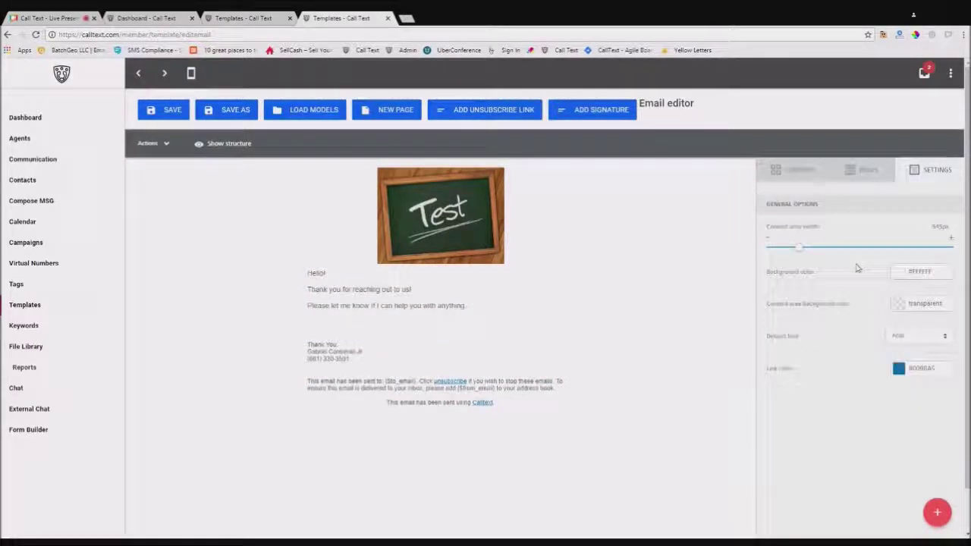
pyautogui.click(919, 272)
pyautogui.click(882, 317)
pyautogui.click(882, 319)
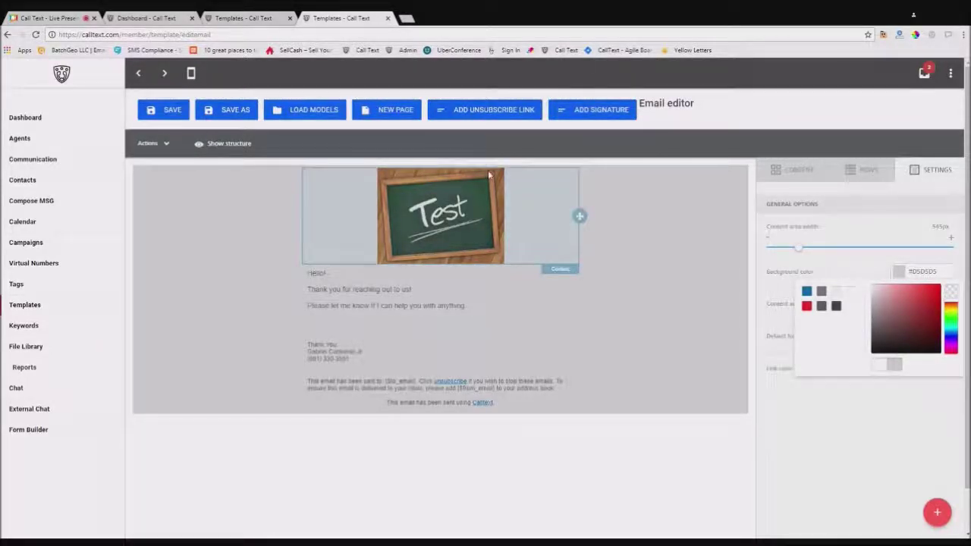
pyautogui.click(766, 285)
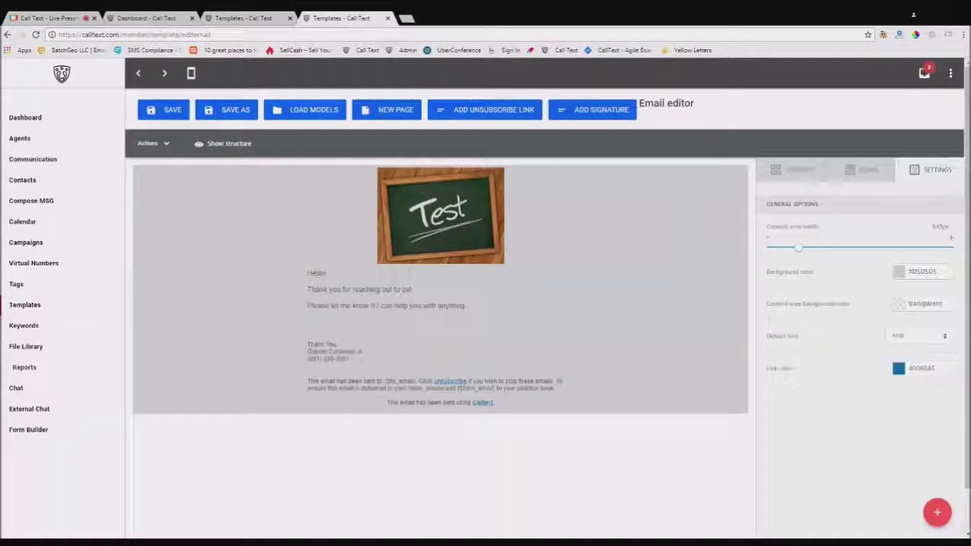
# - Set the content area background color to white #FFFFFF
pyautogui.click(899, 303)
pyautogui.moveTo(880, 341); pyautogui.dragTo(847, 298)
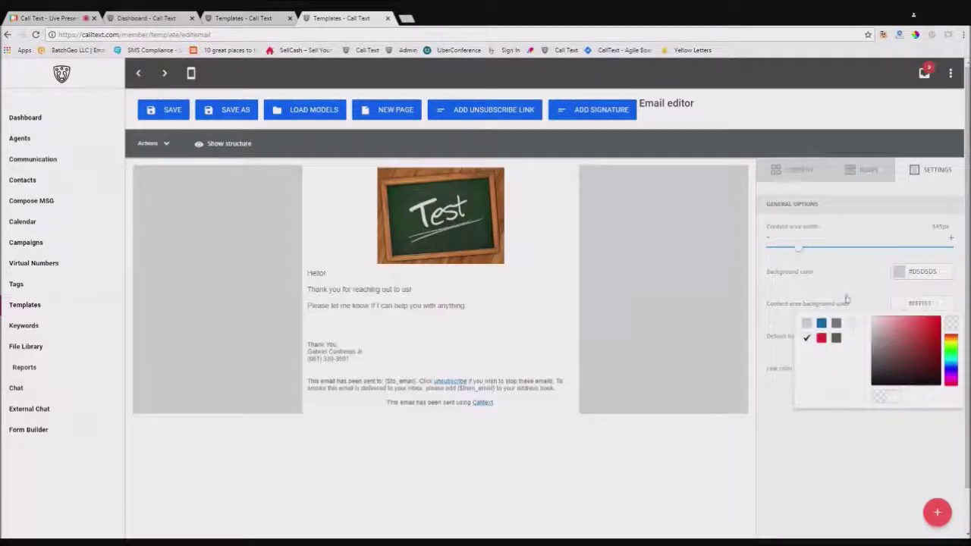
pyautogui.click(655, 468)
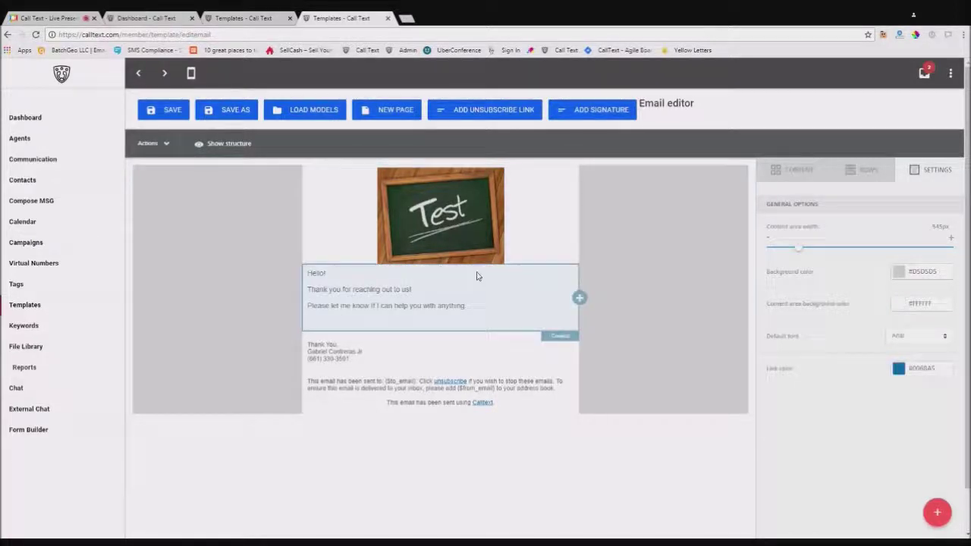
# - Insert a divider between the Test image and the greeting text
pyautogui.click(798, 172)
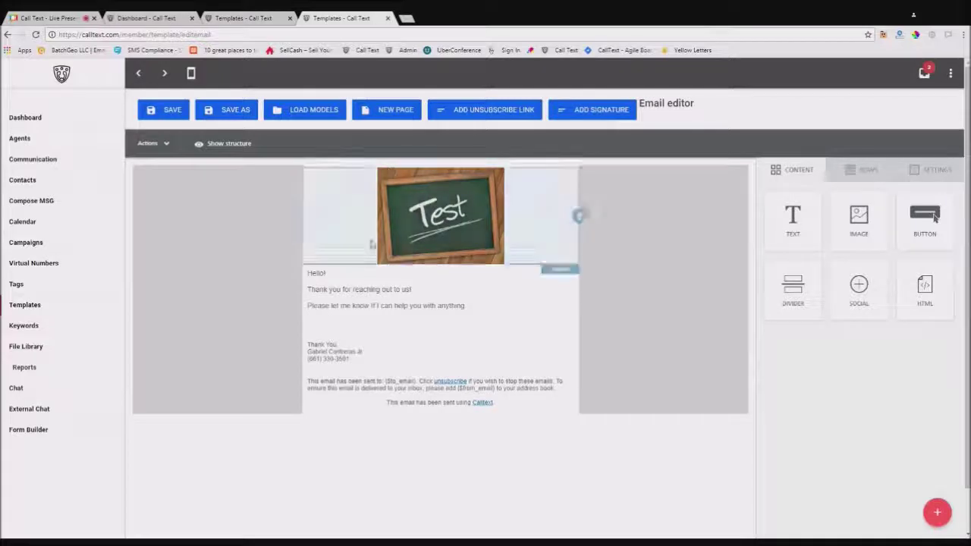
pyautogui.moveTo(793, 287); pyautogui.dragTo(466, 282)
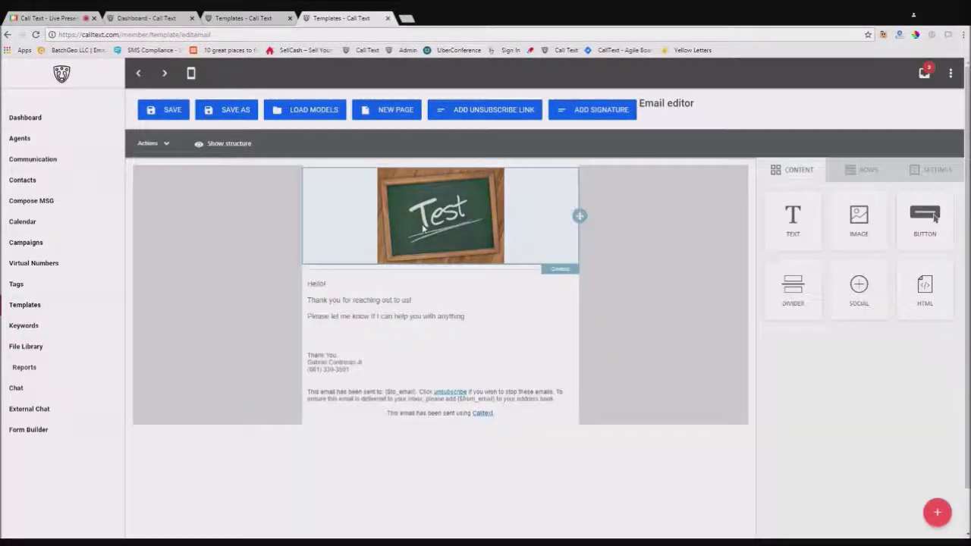
pyautogui.scroll(-1, 328, 279)
pyautogui.scroll(1, 327, 279)
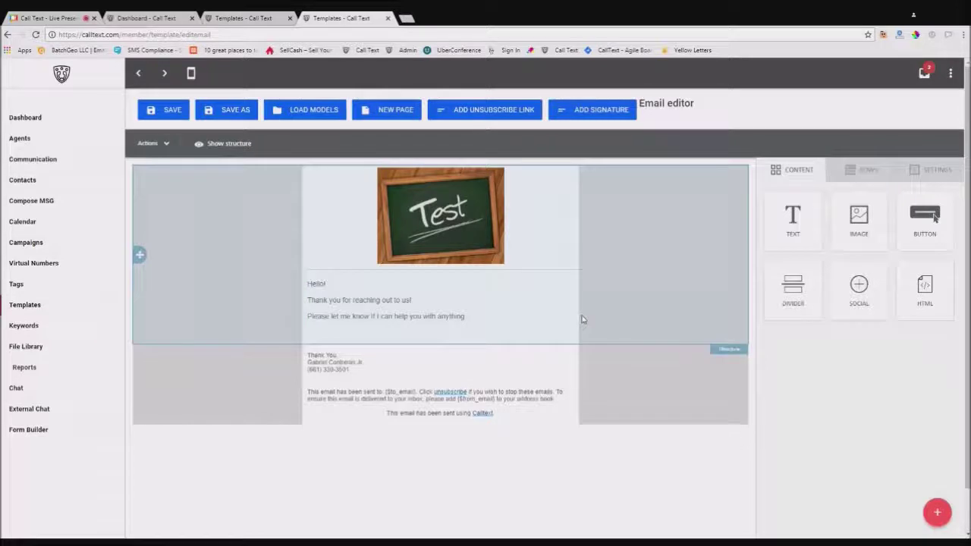
# - Start saving the email and copy the name "Automation Workflow - Text Message #1" from the template list into its template name
pyautogui.click(167, 113)
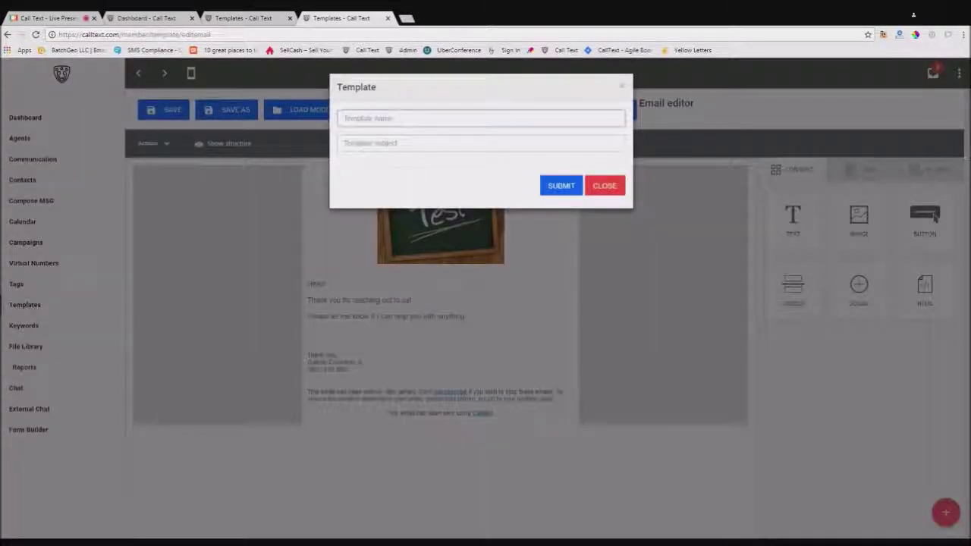
pyautogui.click(244, 17)
pyautogui.scroll(-5, 371, 485)
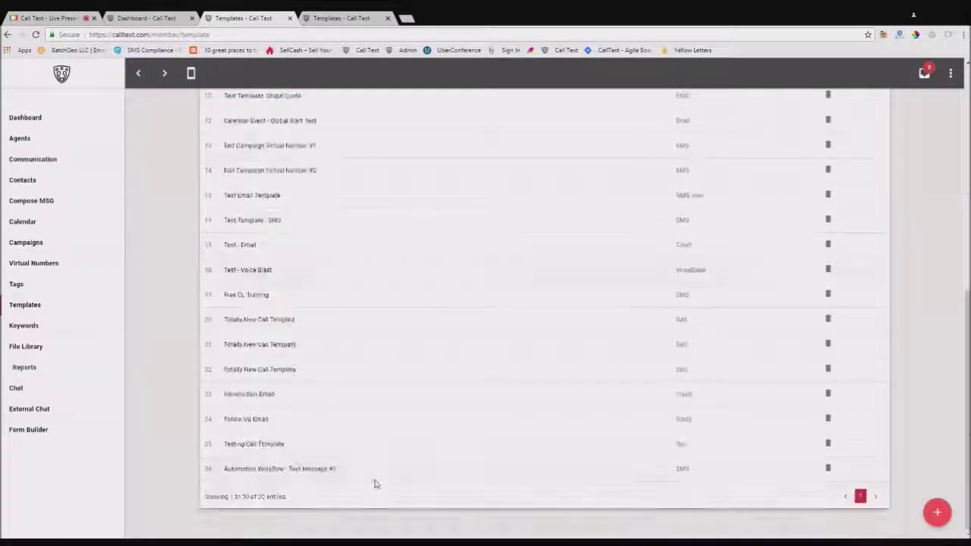
pyautogui.moveTo(350, 475); pyautogui.dragTo(232, 483)
pyautogui.hotkey('ctrl', 'c')
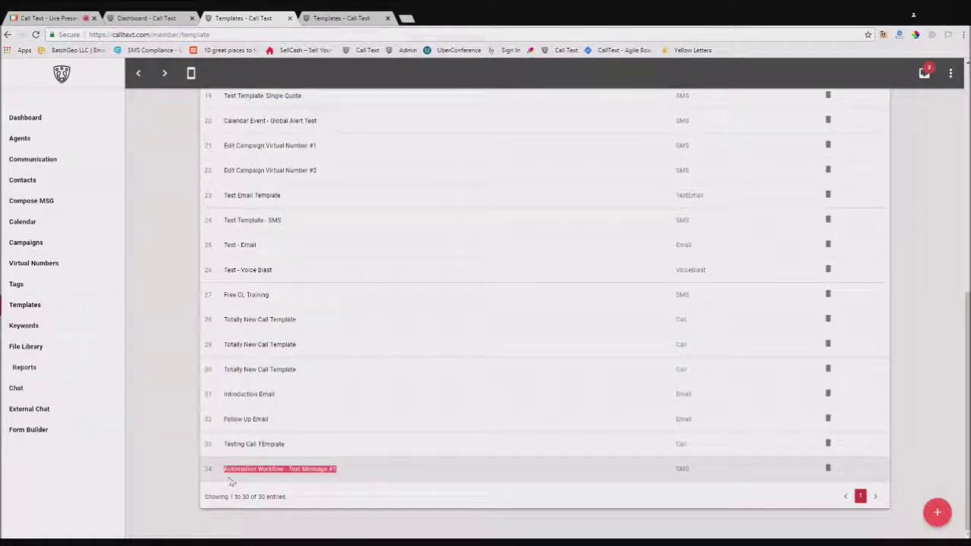
pyautogui.click(324, 15)
pyautogui.hotkey('ctrl', 'v')
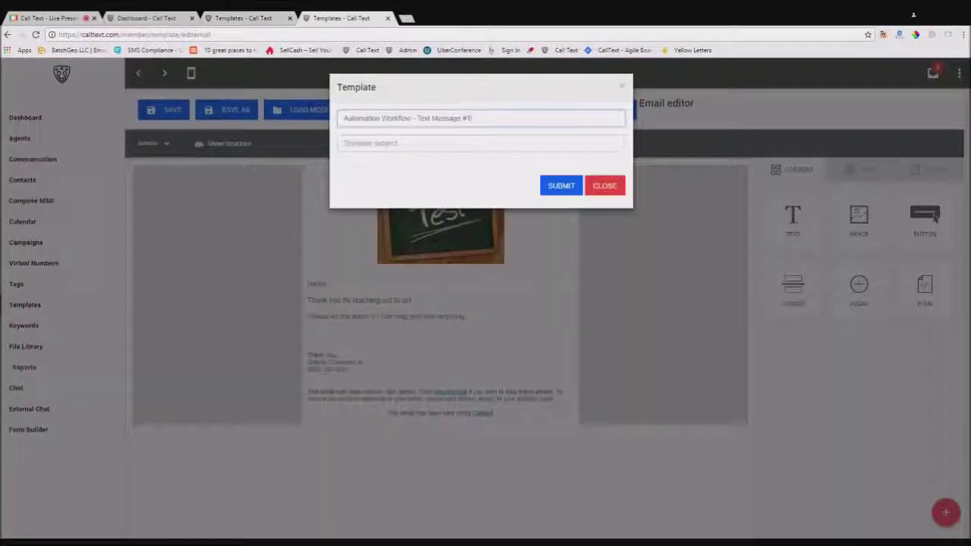
# - Change "Text" to "Email" in the template name, set the subject to "Hello, You're In", and submit the template
pyautogui.doubleClick(422, 118)
pyautogui.write('Email')
pyautogui.press('Tab')
pyautogui.write('Hello')
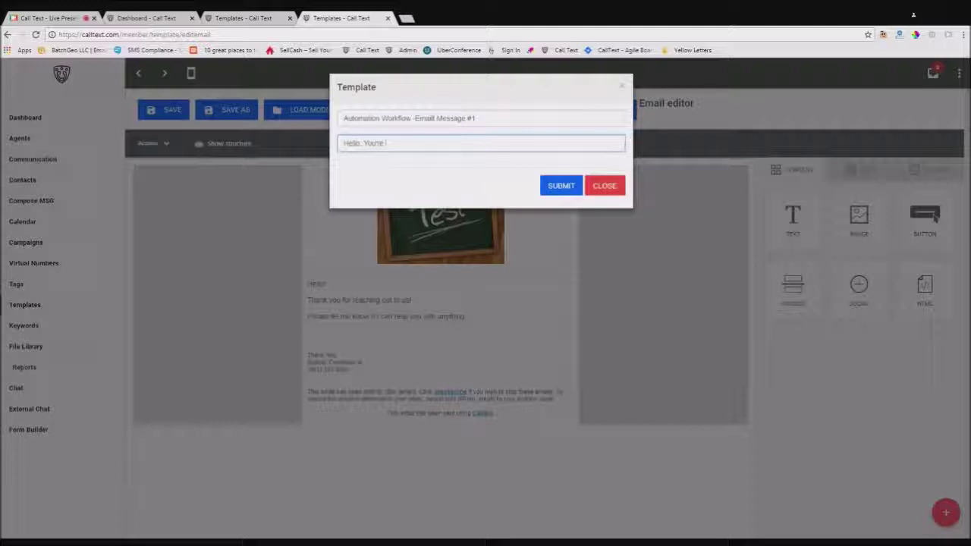
pyautogui.write(", You're In")
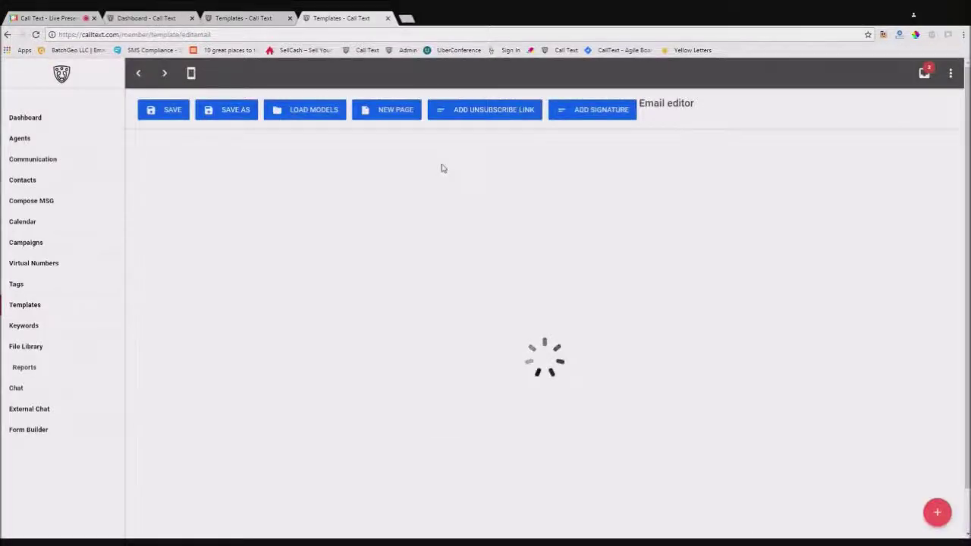
# - Refresh the template list, close the email editor page, and look through the listed templates for the new email template
pyautogui.click(235, 17)
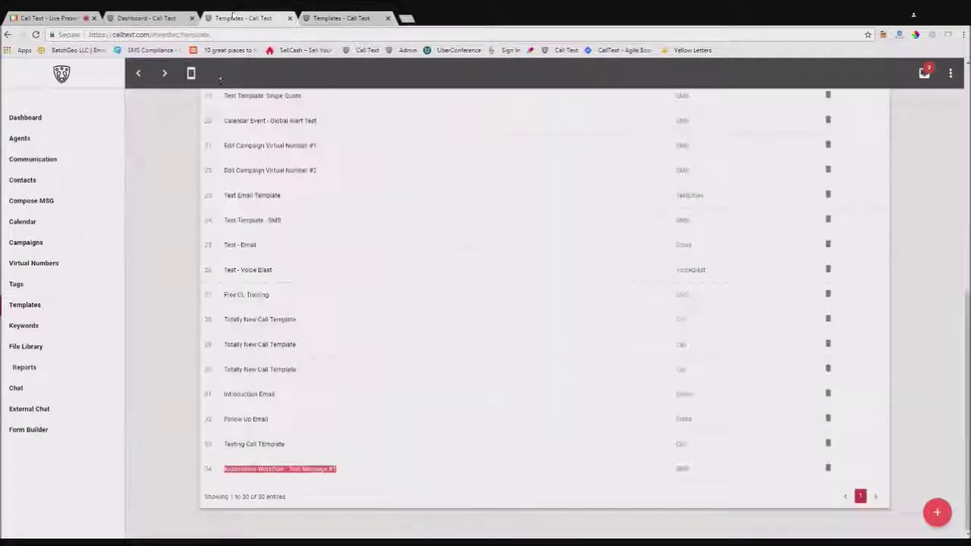
pyautogui.click(36, 34)
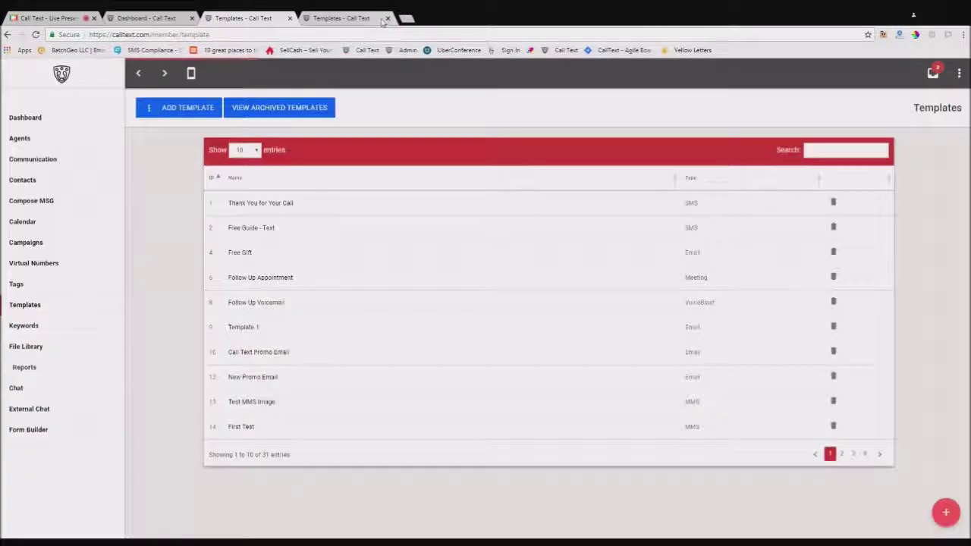
pyautogui.click(387, 17)
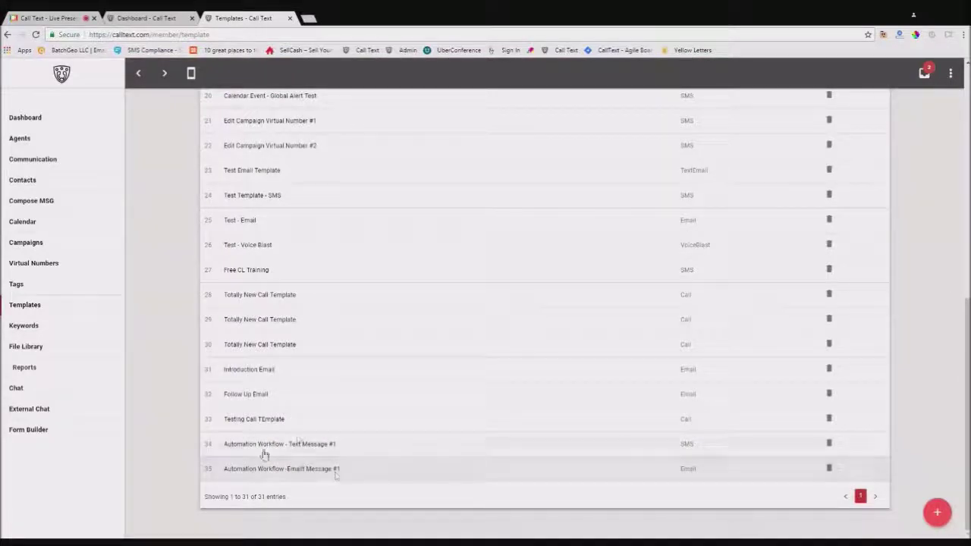
pyautogui.scroll(10, 48, 145)
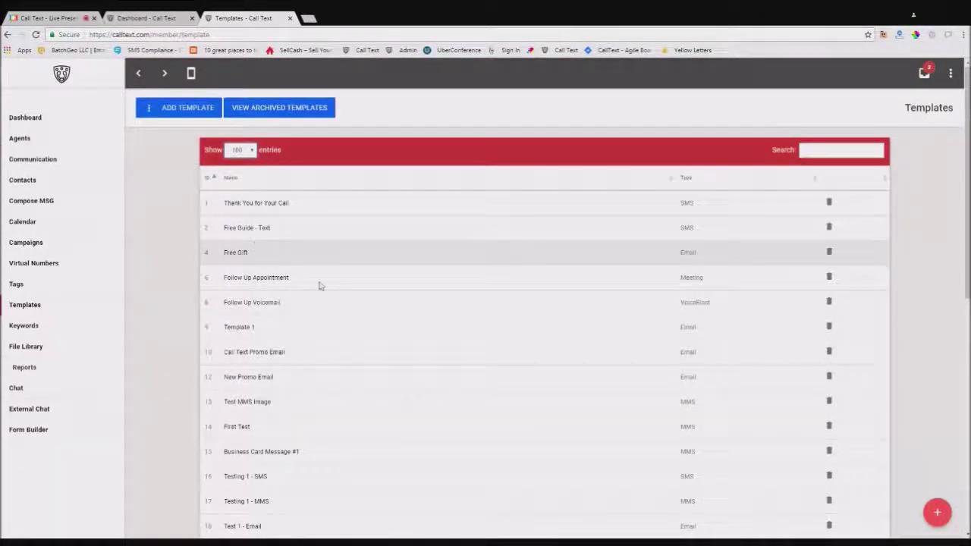
pyautogui.scroll(-1, 340, 204)
pyautogui.scroll(1, 313, 353)
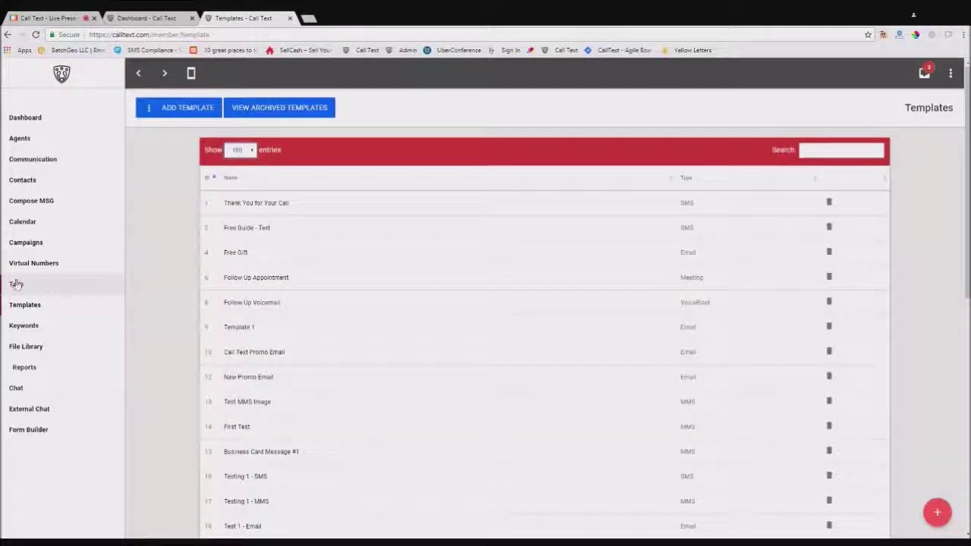
# - Open the Tags page in a separate browser tab and start a new tag
pyautogui.middleClick(11, 287)
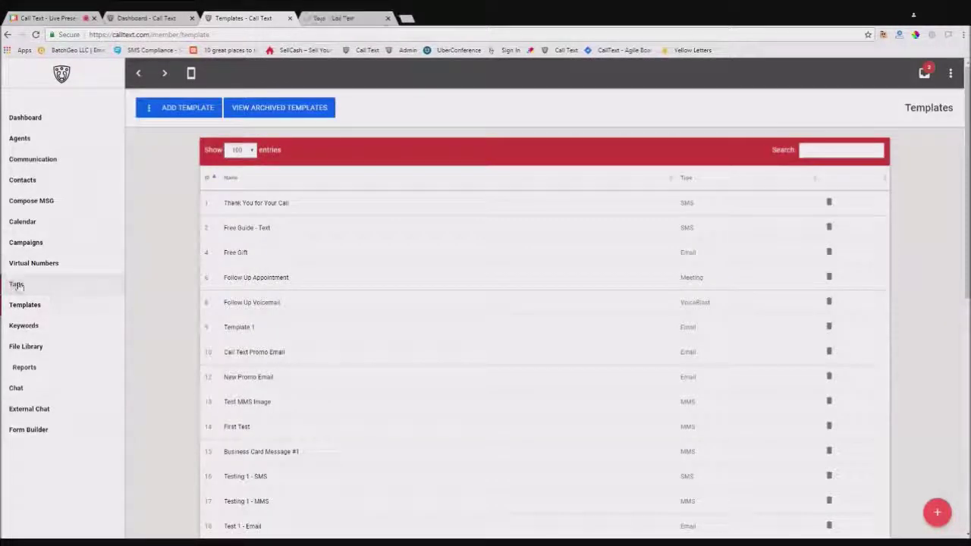
pyautogui.click(339, 18)
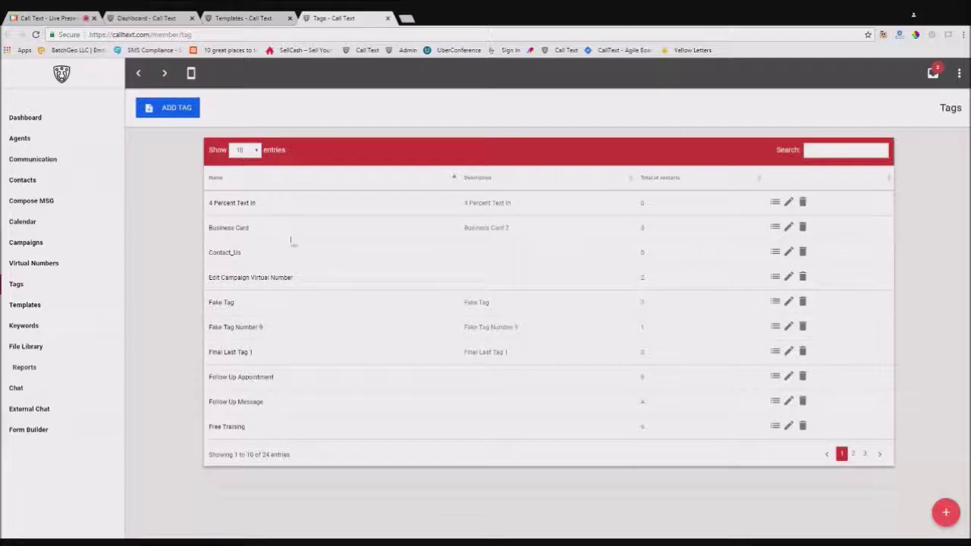
pyautogui.click(174, 108)
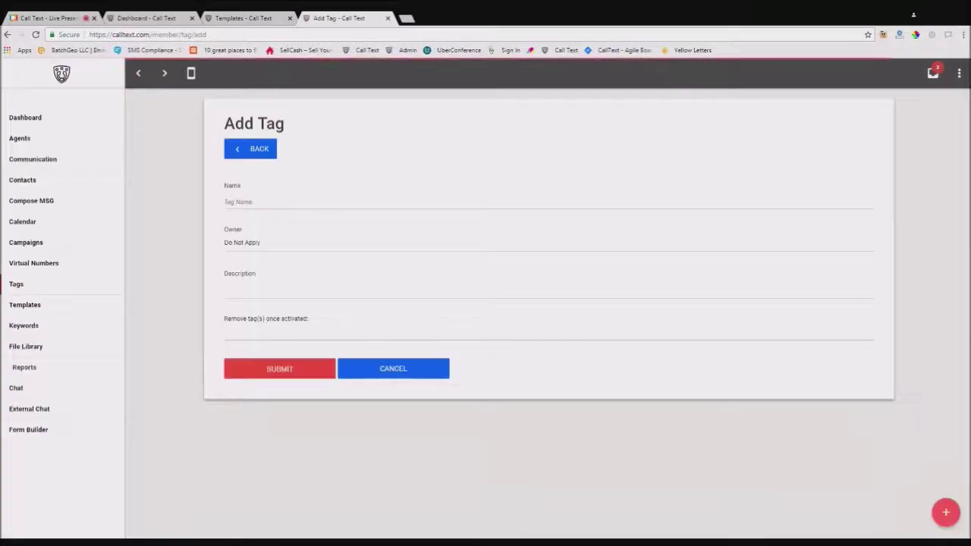
# - Name the new tag "Automation Workflow - Start Campaign" and submit it
pyautogui.click(287, 201)
pyautogui.write('Automation Workflow - Text Message #1')
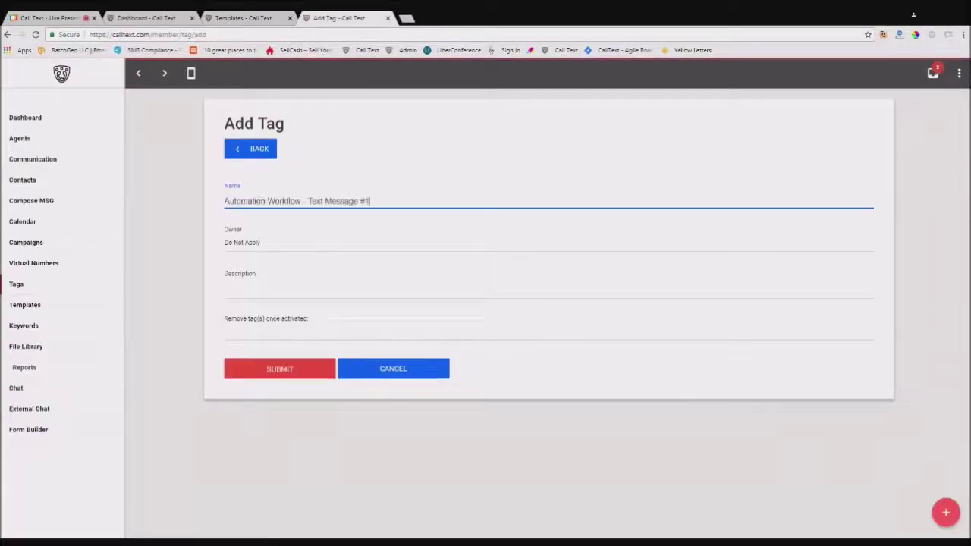
pyautogui.moveTo(307, 201); pyautogui.dragTo(370, 201)
pyautogui.write('New ')
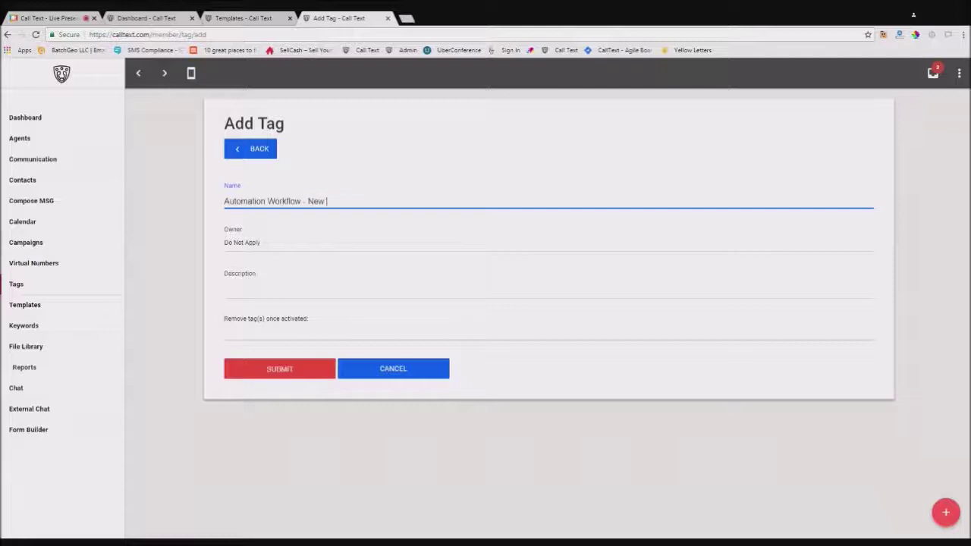
pyautogui.write('Text Lead')
pyautogui.hotkey('ctrl', 'shift', 'Left')
pyautogui.hotkey('ctrl', 'shift', 'Left')
pyautogui.hotkey('ctrl', 'shift', 'Left')
pyautogui.write('Start ')
pyautogui.write('Carrai')
pyautogui.press('BackSpace')
pyautogui.press('BackSpace')
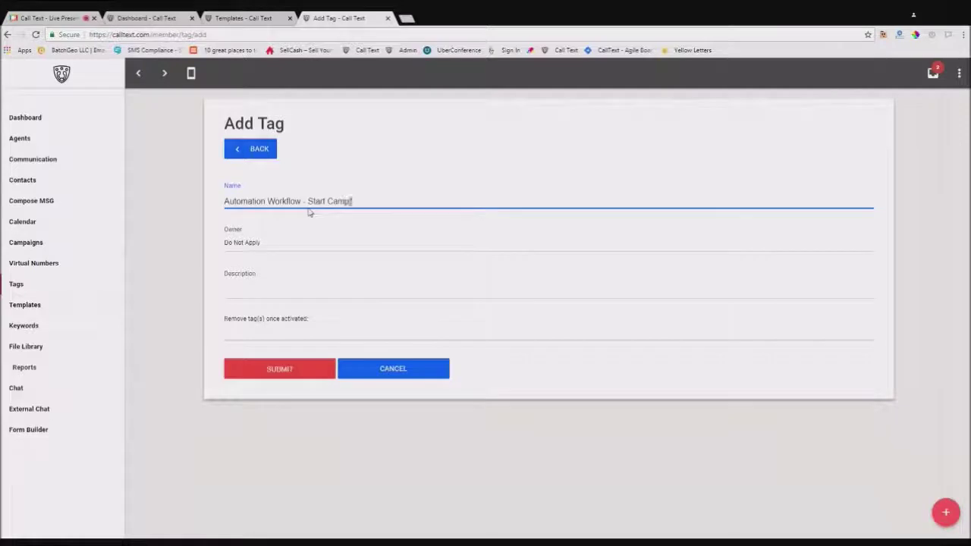
pyautogui.write('aign')
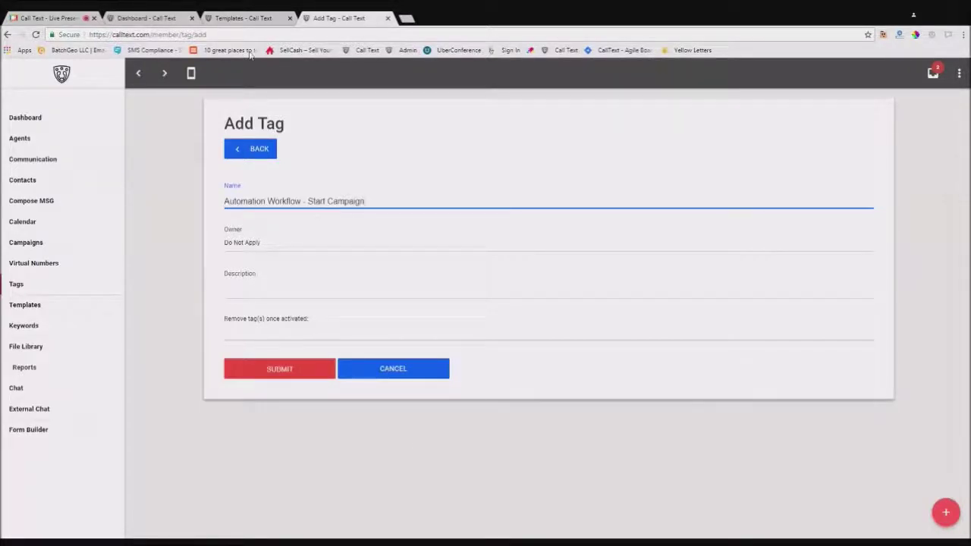
pyautogui.click(267, 370)
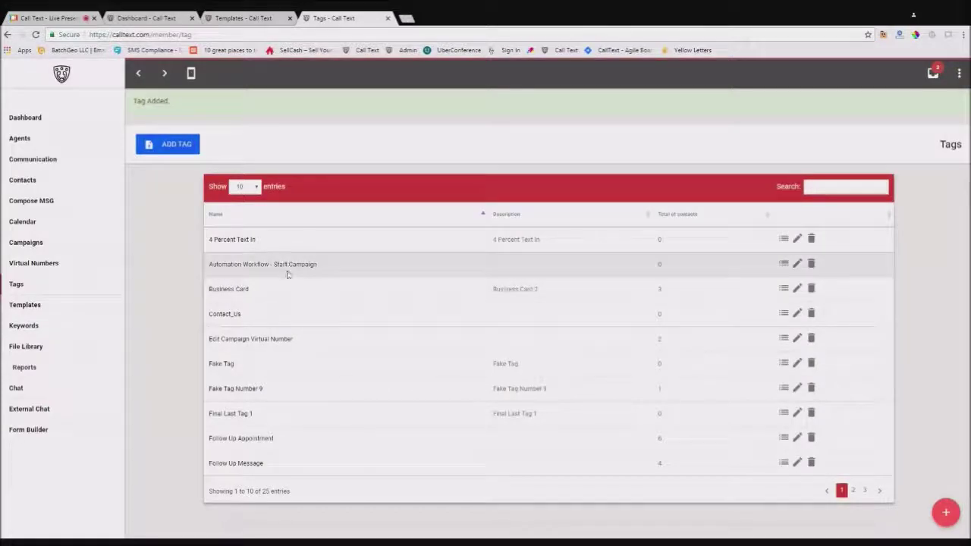
# - Add another tag named "New Lead - Text In Automation", copying its name to the clipboard before submitting it
pyautogui.click(174, 144)
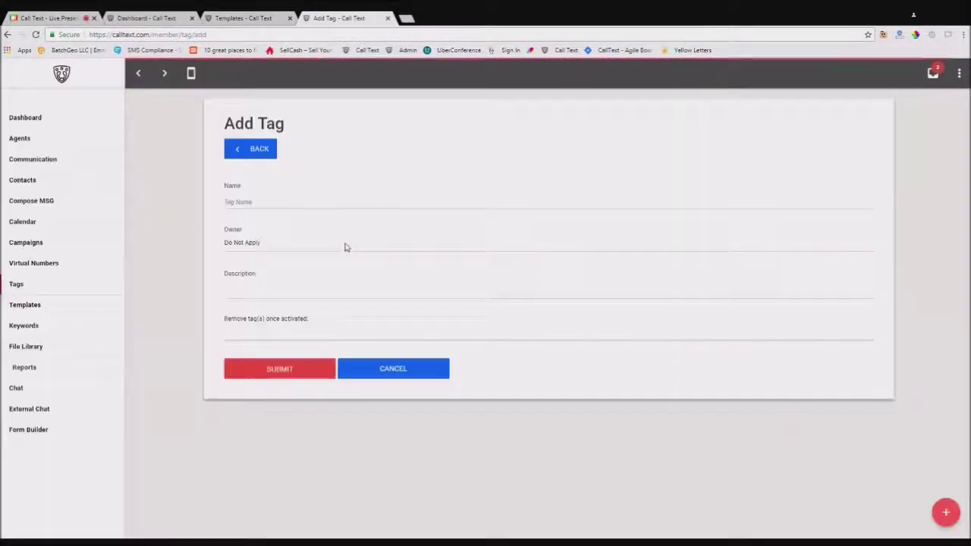
pyautogui.click(296, 202)
pyautogui.write('Automation Workflow - Text Message #1')
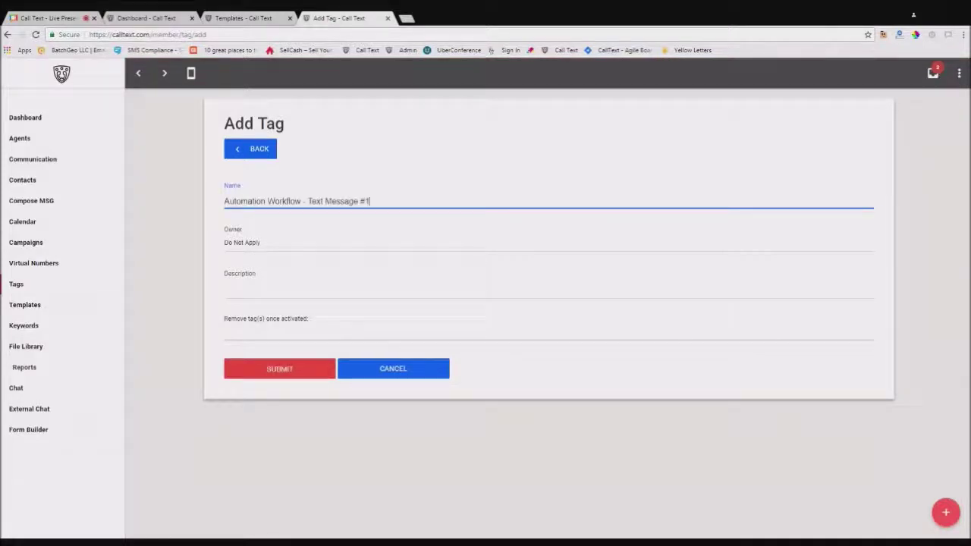
pyautogui.hotkey('ctrl', 'shift', 'Left')
pyautogui.hotkey('ctrl', 'shift', 'Left')
pyautogui.hotkey('ctrl', 'shift', 'Left')
pyautogui.hotkey('ctrl', 'shift', 'Left')
pyautogui.hotkey('ctrl', 'shift', 'Left')
pyautogui.press('BackSpace')
pyautogui.press('BackSpace')
pyautogui.press('BackSpace')
pyautogui.press('BackSpace')
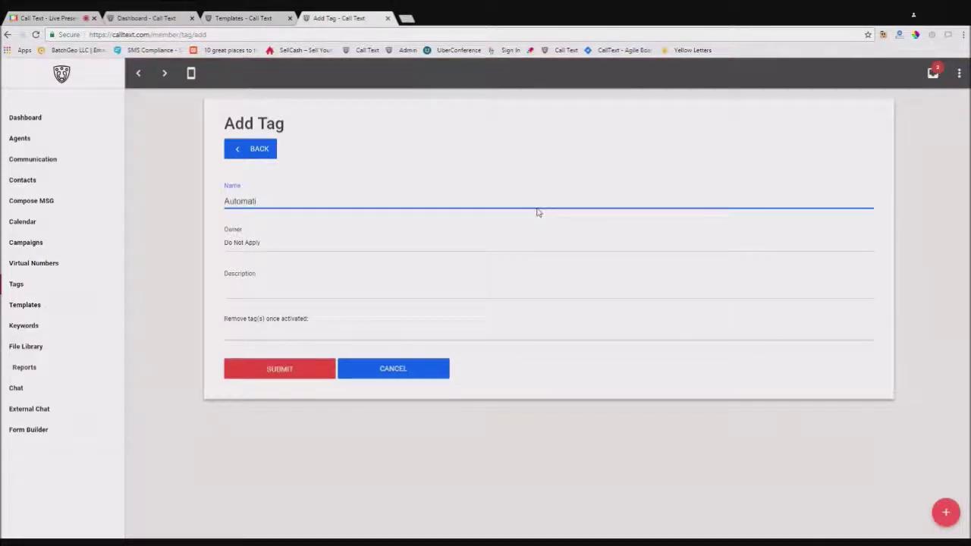
pyautogui.hotkey('ctrl', 'a')
pyautogui.write('New Lead')
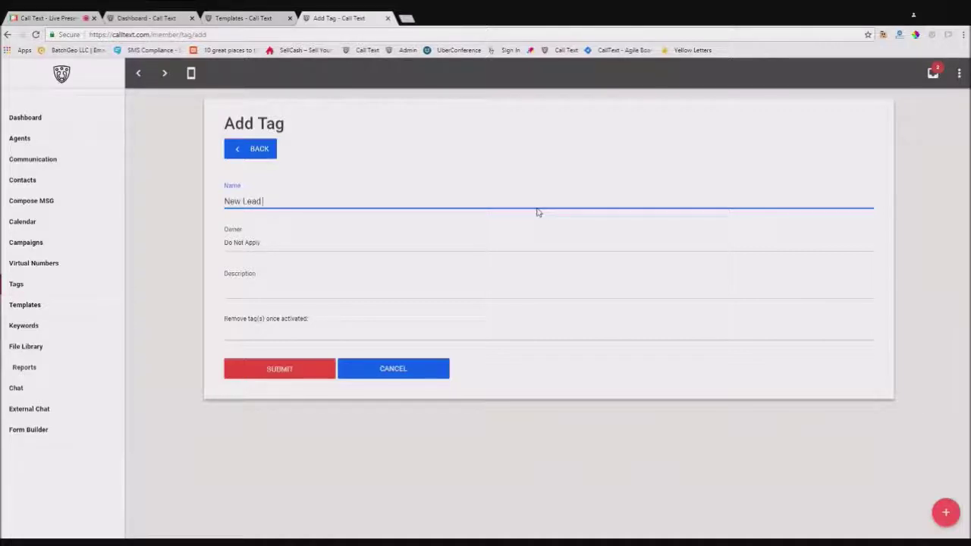
pyautogui.write(' - Text')
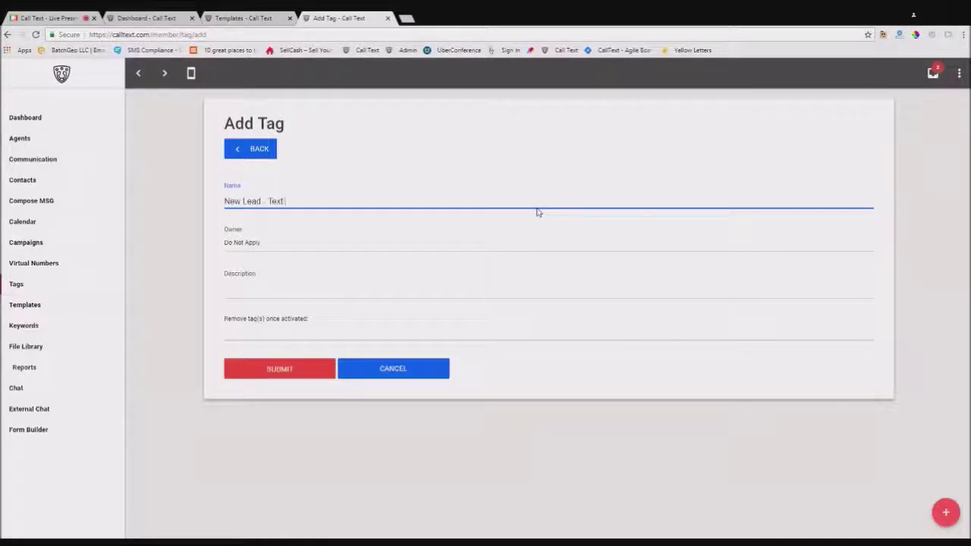
pyautogui.write(' In Automation')
pyautogui.hotkey('ctrl', 'a')
pyautogui.hotkey('ctrl', 'c')
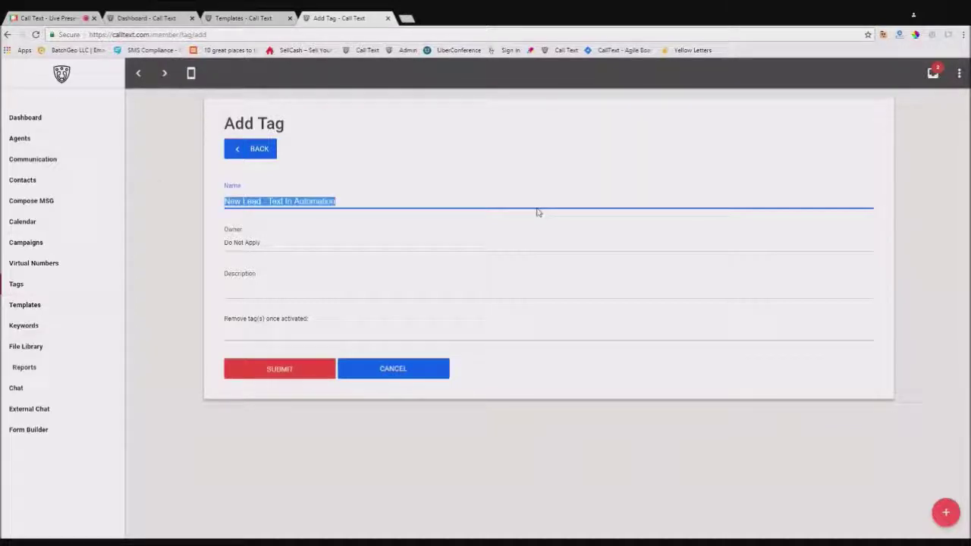
pyautogui.click(258, 367)
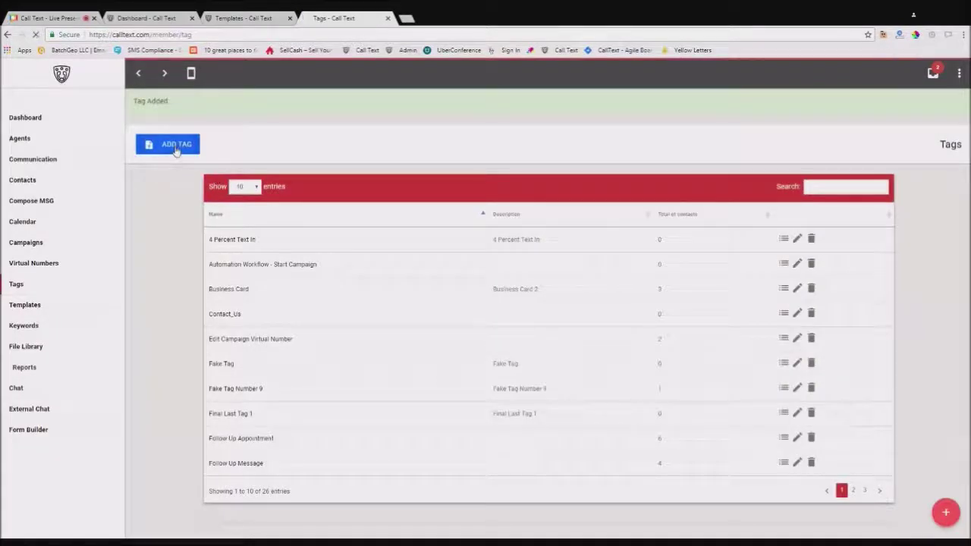
# - Add a tag named "New Lead - Call In Automation" by reusing the copied name with "Text" replaced by "Call", and submit it
pyautogui.click(174, 148)
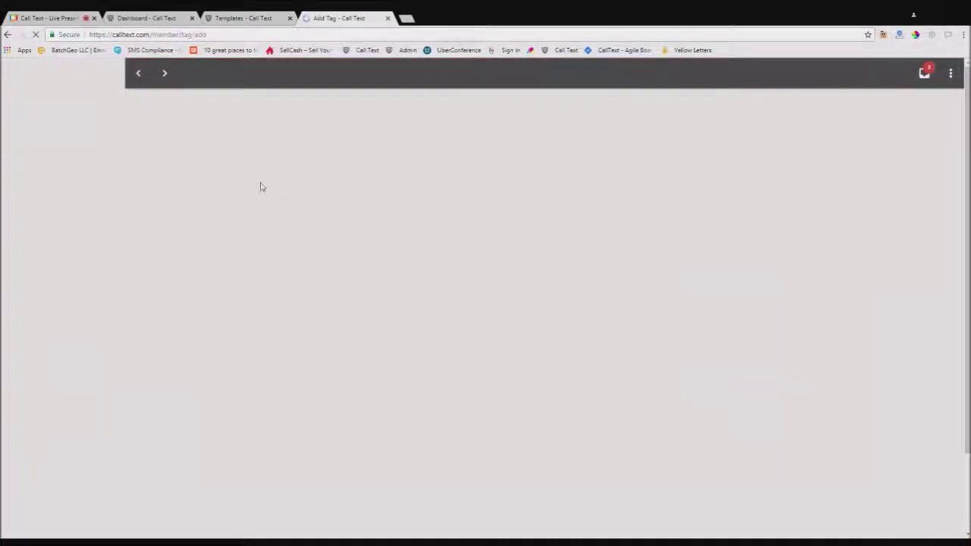
pyautogui.click(261, 200)
pyautogui.hotkey('ctrl', 'v')
pyautogui.doubleClick(276, 202)
pyautogui.click(281, 203)
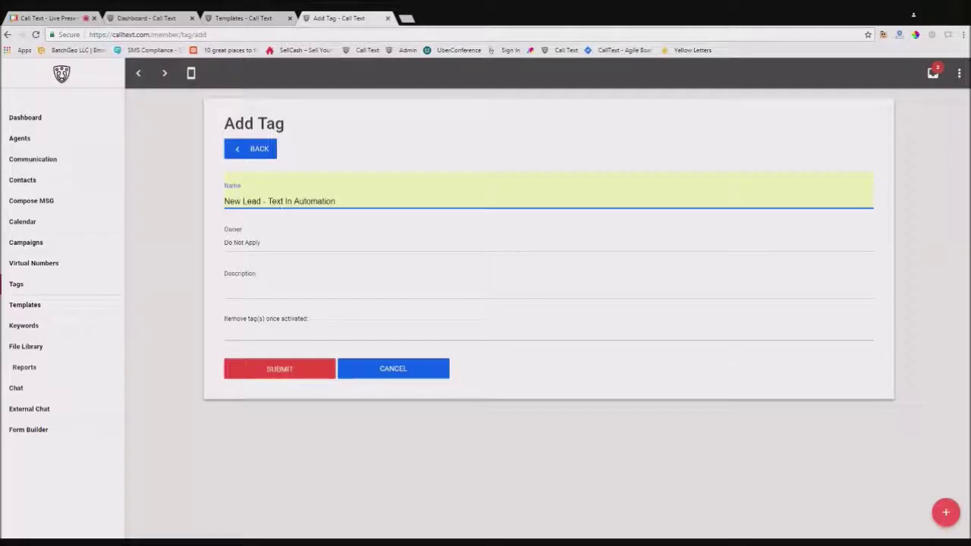
pyautogui.doubleClick(269, 202)
pyautogui.press('BackSpace')
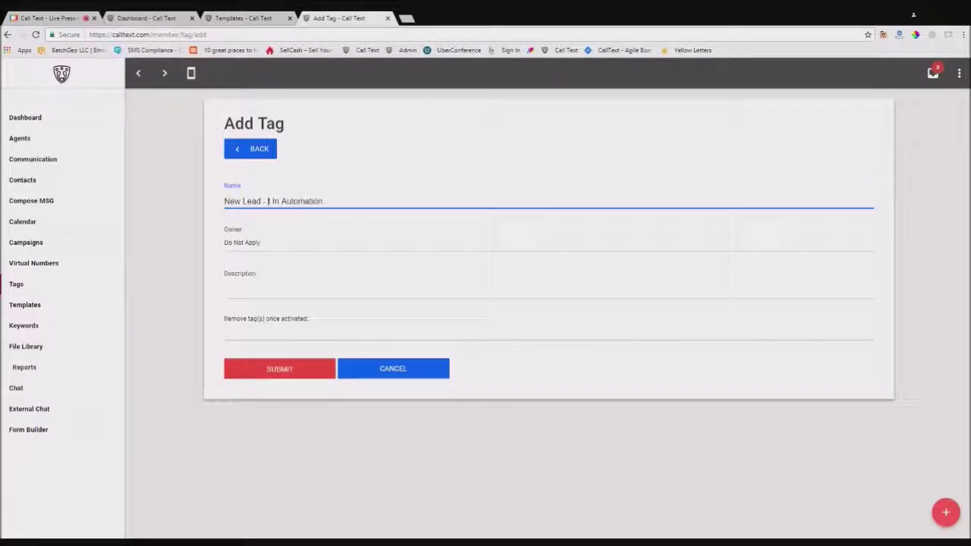
pyautogui.write('Call')
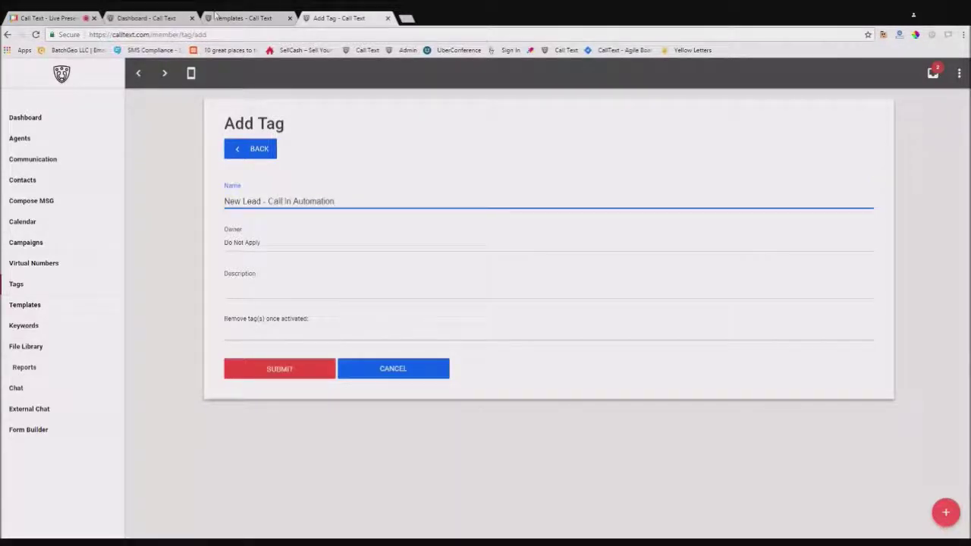
pyautogui.click(302, 374)
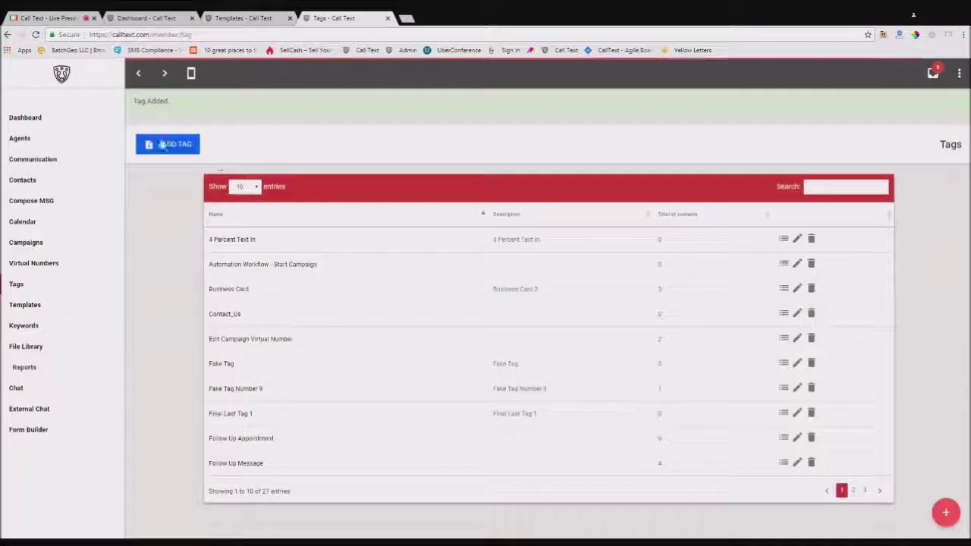
# - Add a tag from the copied name with "Text In" replaced by "Form", giving "New Lead - Form Automation", and submit it
pyautogui.click(161, 144)
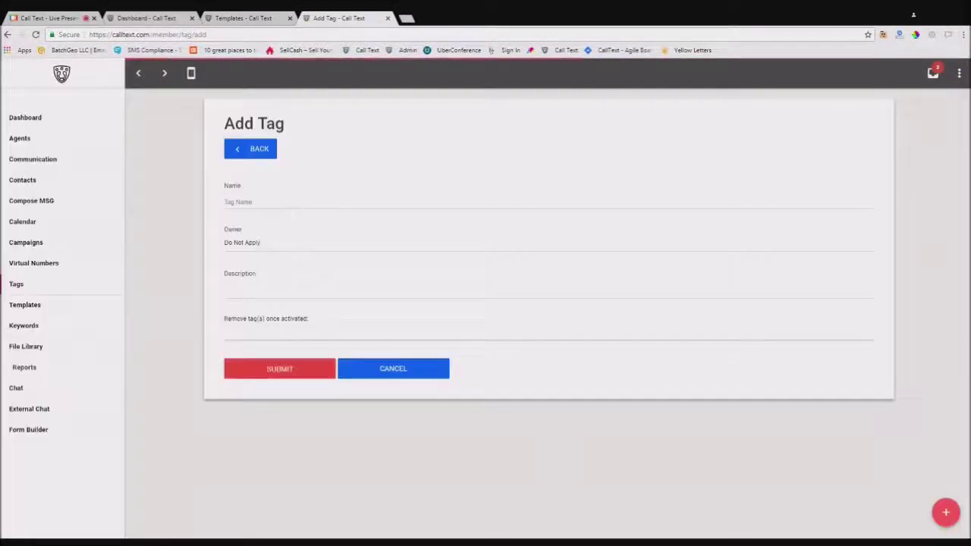
pyautogui.click(262, 201)
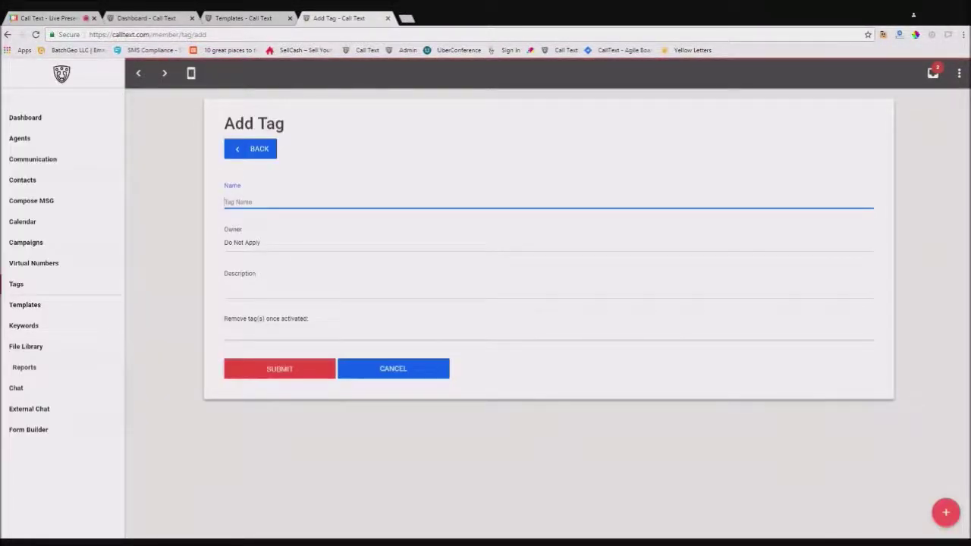
pyautogui.hotkey('ctrl', 'v')
pyautogui.moveTo(267, 202); pyautogui.dragTo(292, 201)
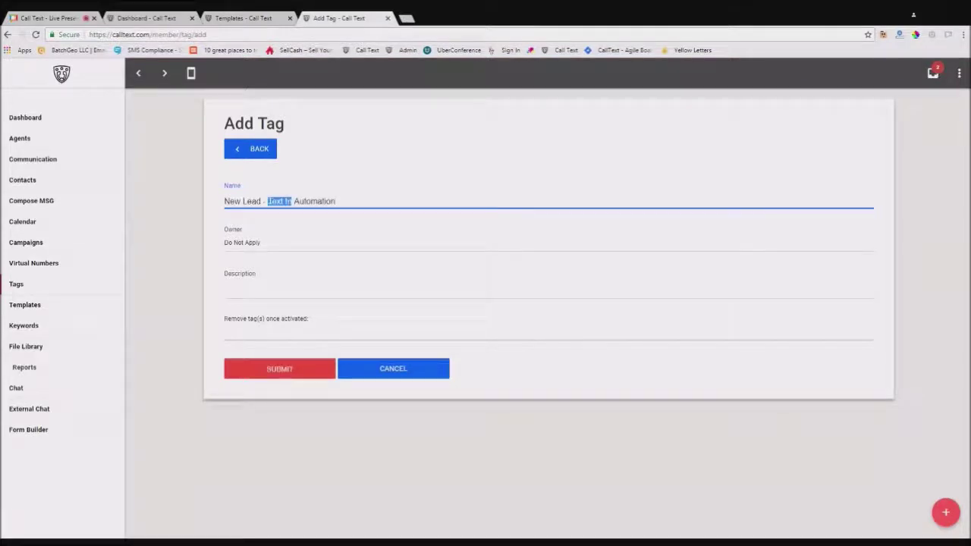
pyautogui.write('Form')
pyautogui.click(278, 372)
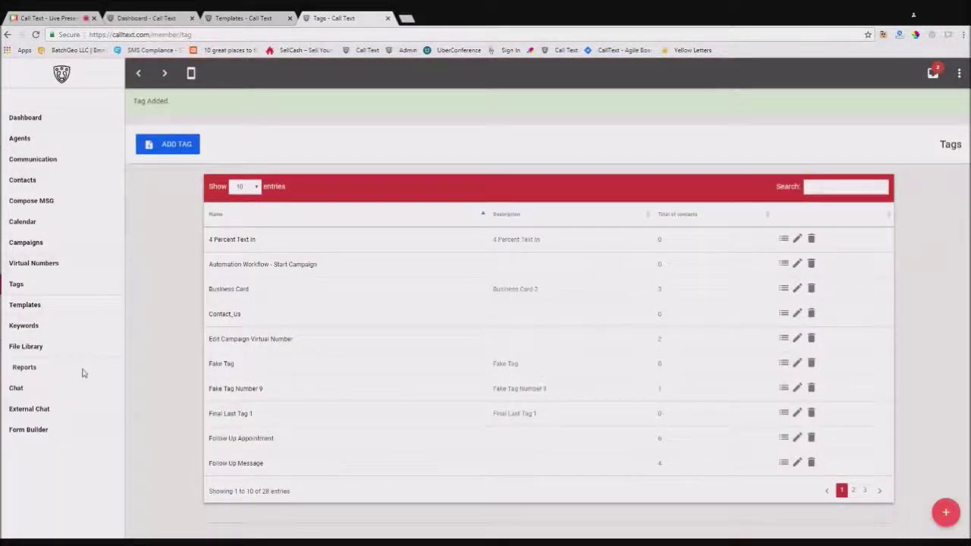
# - Open the Virtual Numbers, Keywords, and Form Builder pages in separate browser tabs
pyautogui.middleClick(38, 270)
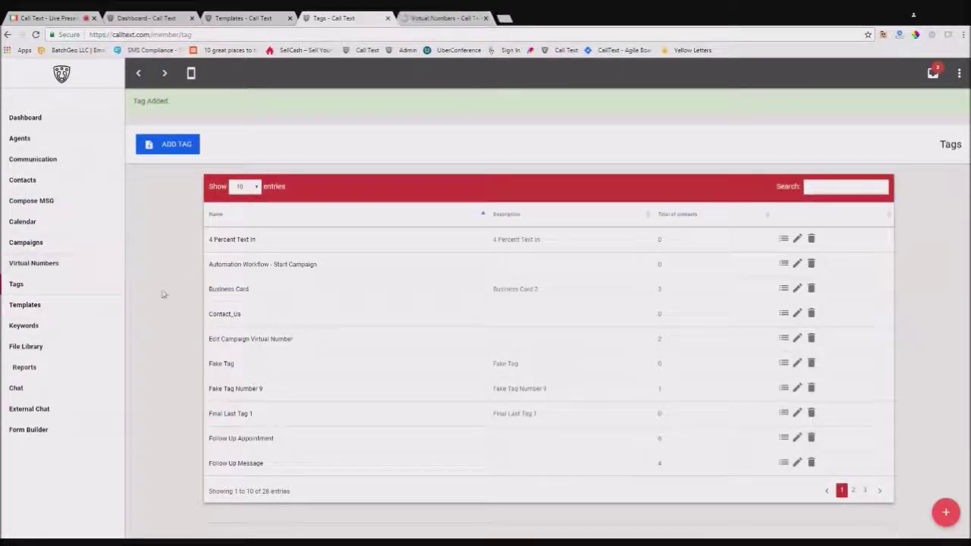
pyautogui.middleClick(25, 329)
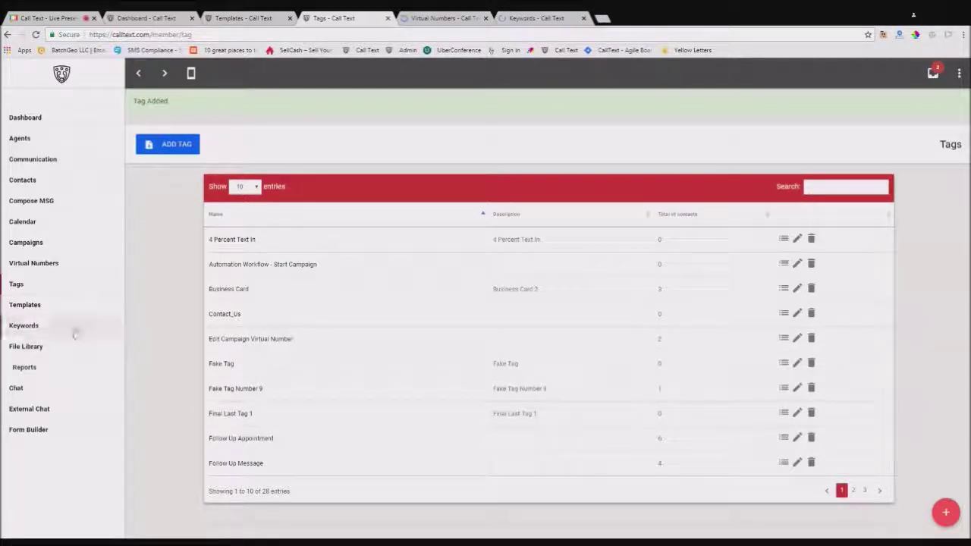
pyautogui.middleClick(28, 430)
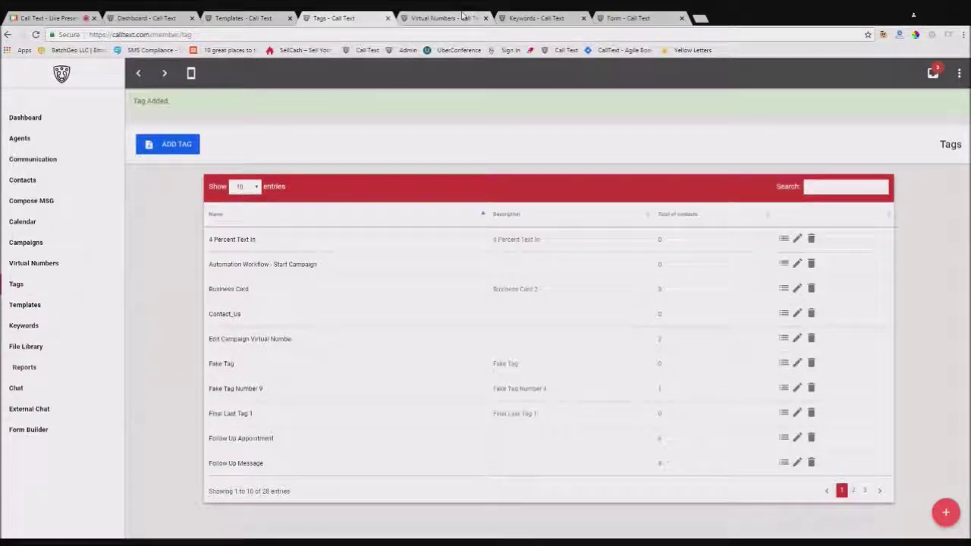
# - Replace the Free Training caller tag on the second listed virtual number with "New Lead - Call In Automation"
pyautogui.click(460, 16)
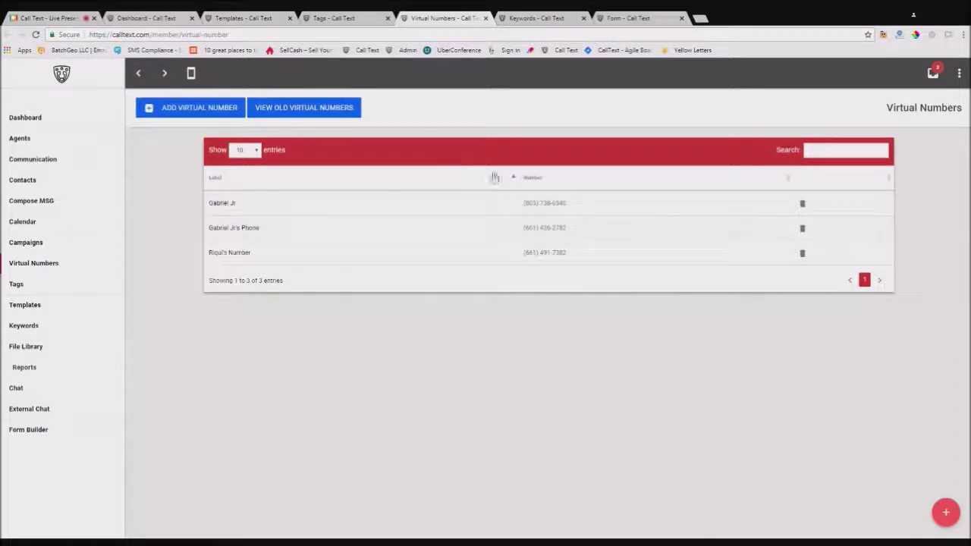
pyautogui.click(234, 232)
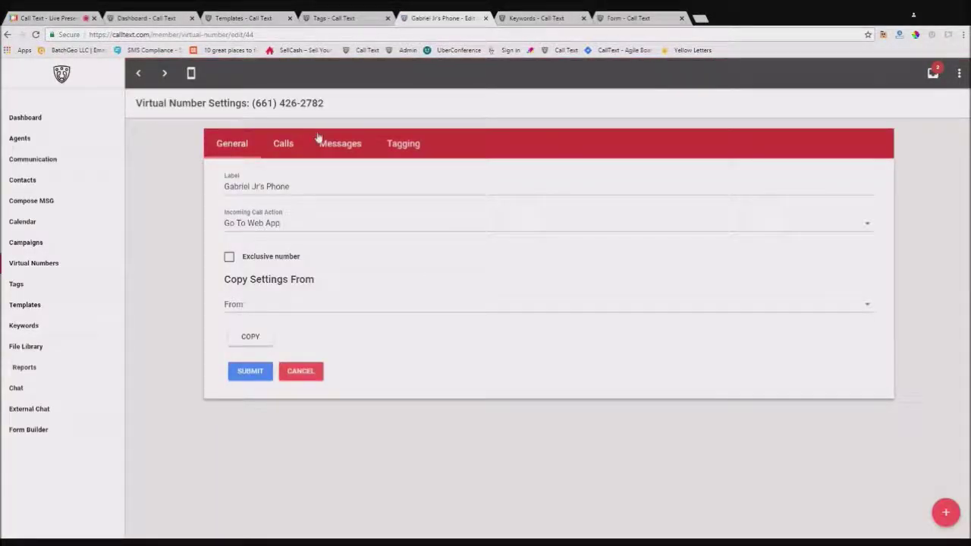
pyautogui.click(416, 151)
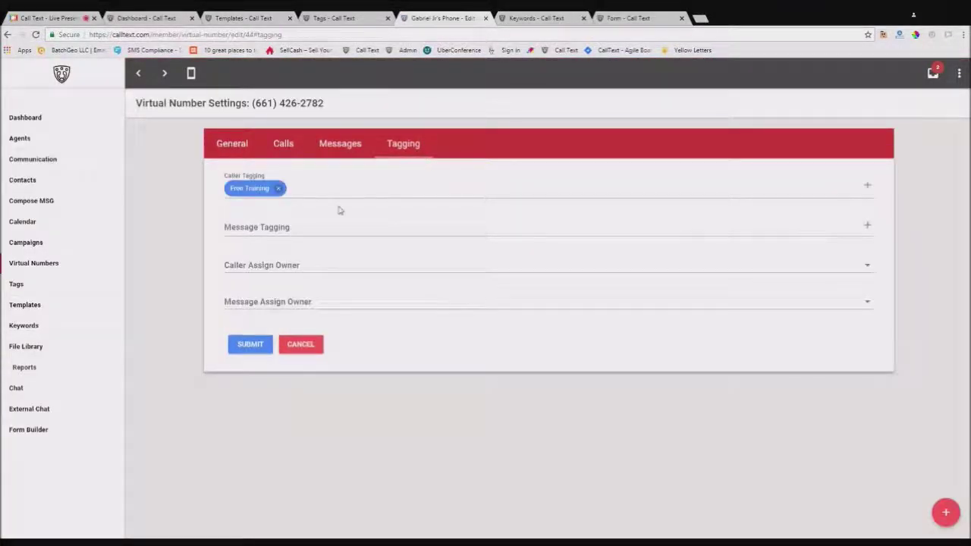
pyautogui.click(278, 188)
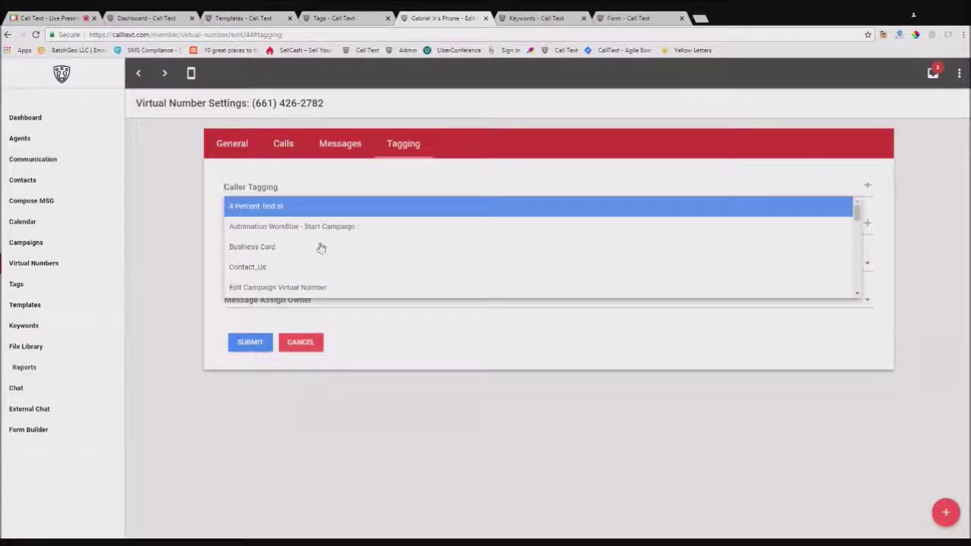
pyautogui.scroll(-2, 347, 278)
pyautogui.scroll(-5, 346, 278)
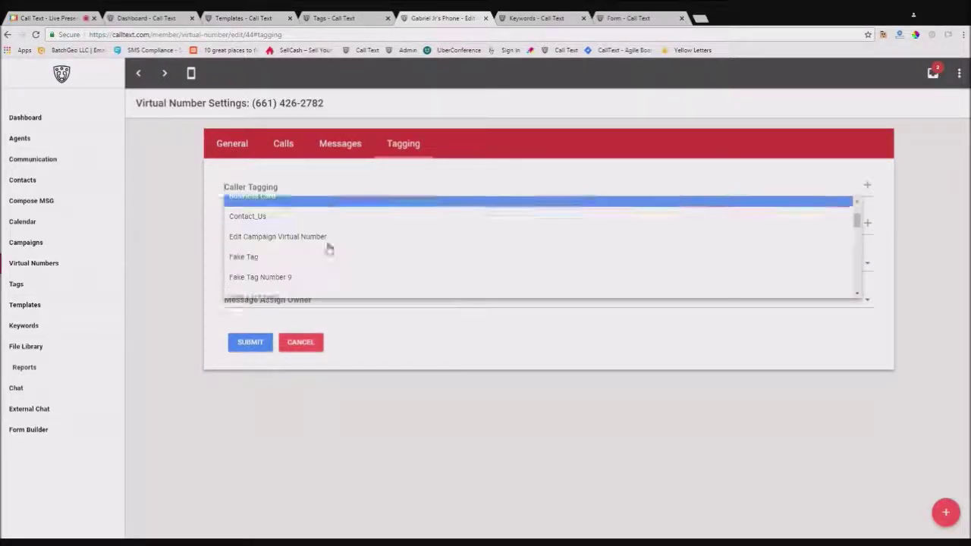
pyautogui.scroll(-2, 319, 275)
pyautogui.scroll(8, 288, 255)
pyautogui.scroll(-4, 307, 244)
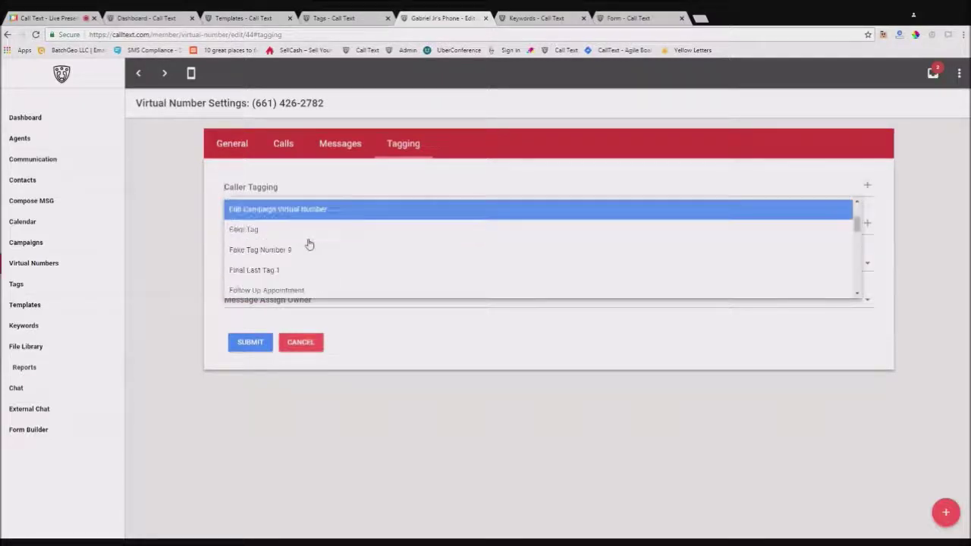
pyautogui.scroll(-2, 310, 247)
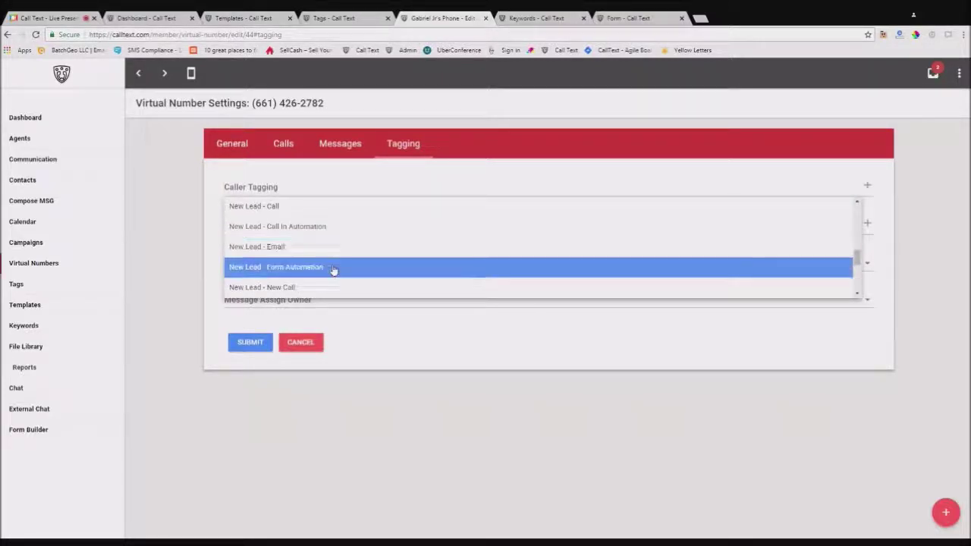
pyautogui.click(319, 226)
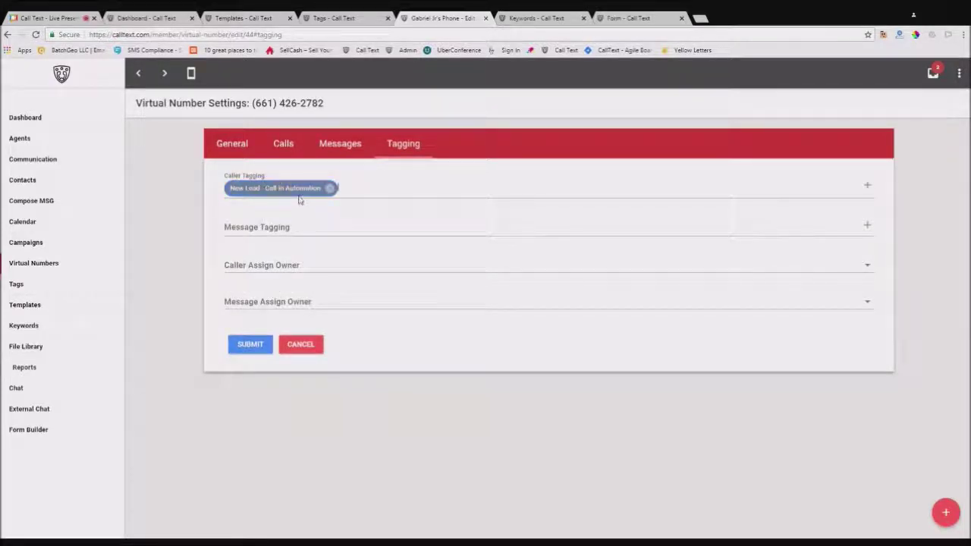
# - Set the virtual number's message tagging to "New Lead - Text In Automation" and submit its settings
pyautogui.click(307, 224)
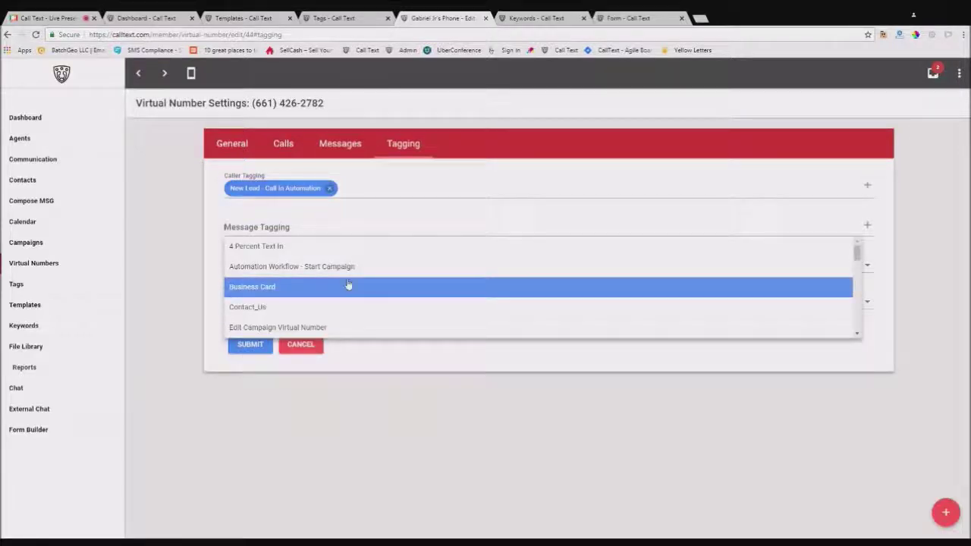
pyautogui.scroll(-1, 349, 288)
pyautogui.scroll(-5, 348, 283)
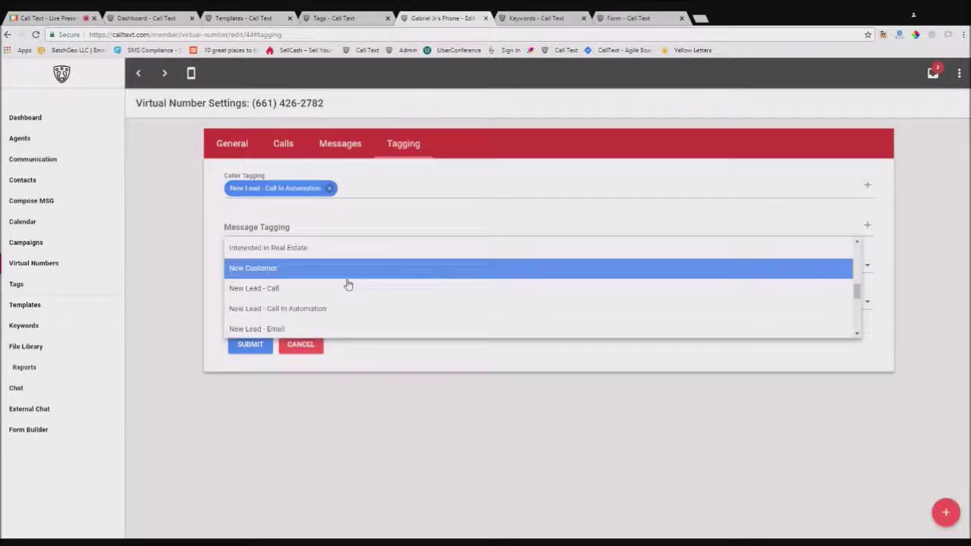
pyautogui.scroll(-3, 341, 294)
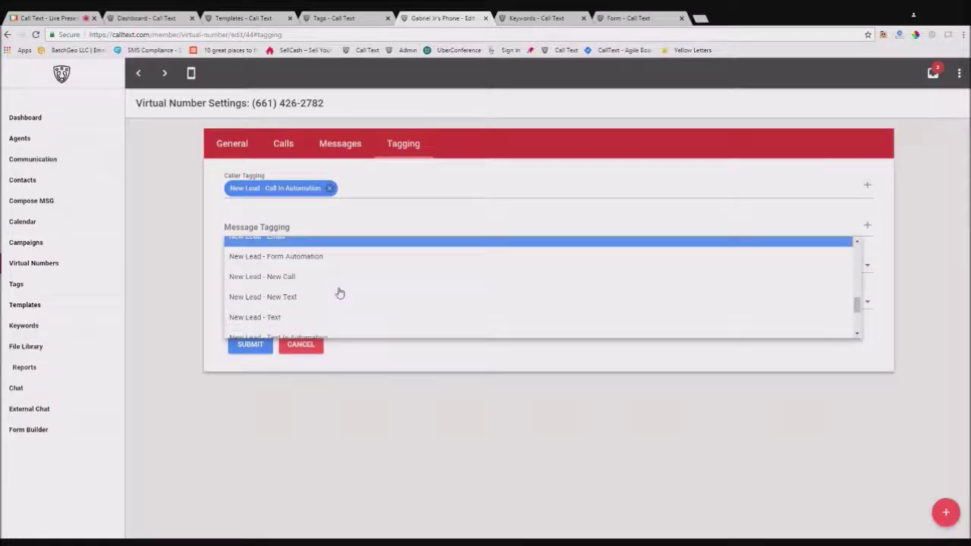
pyautogui.click(339, 290)
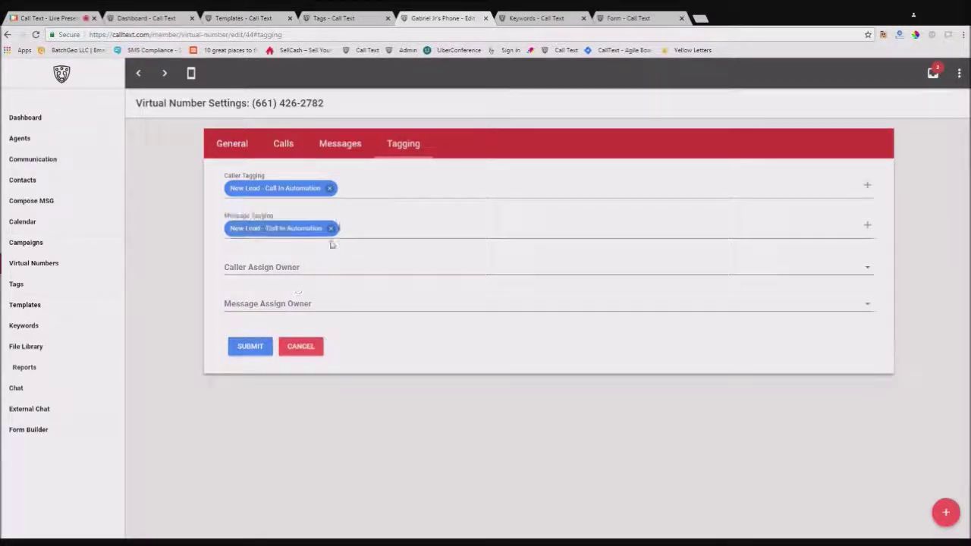
pyautogui.click(265, 229)
pyautogui.click(250, 349)
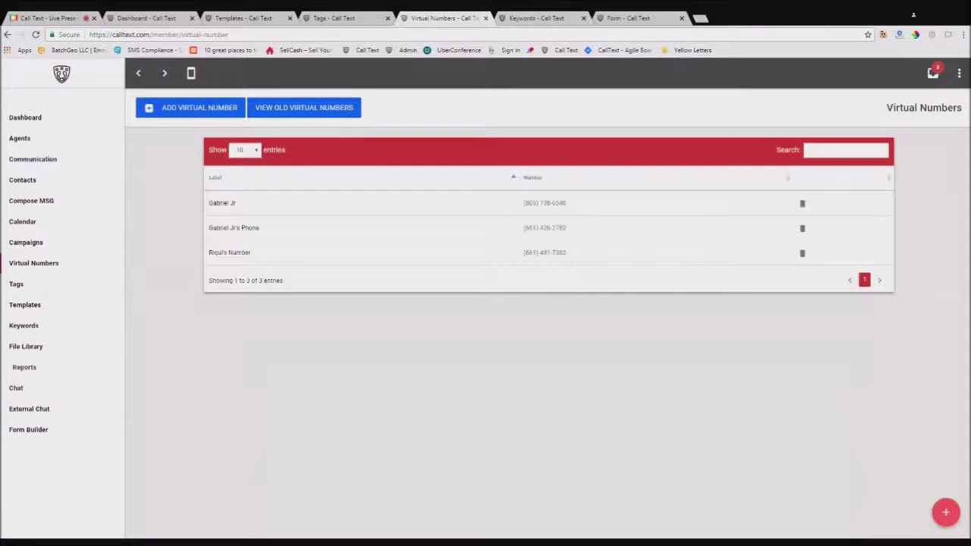
# - Edit the Cashnow keyword to tag contacts with "New Lead - Text In Automation" and submit it
pyautogui.click(502, 18)
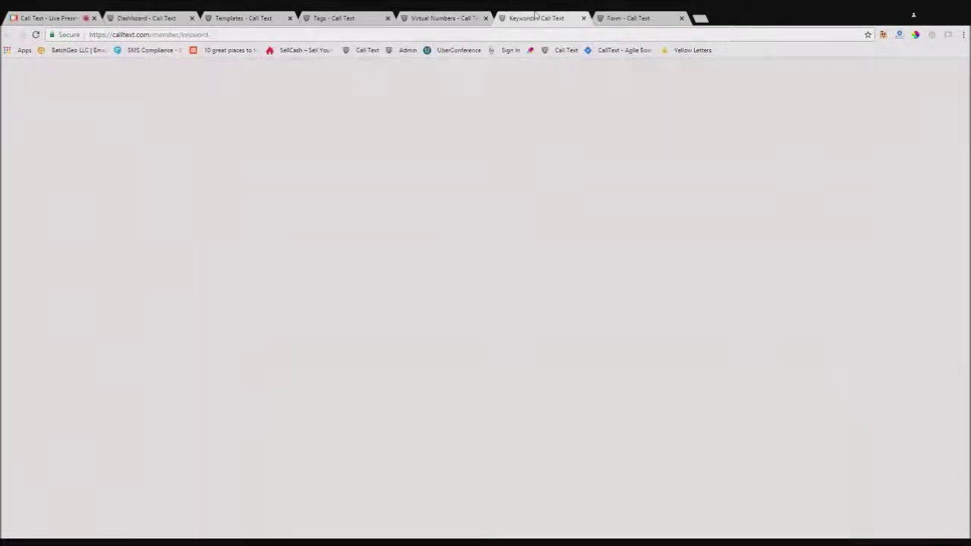
pyautogui.click(450, 20)
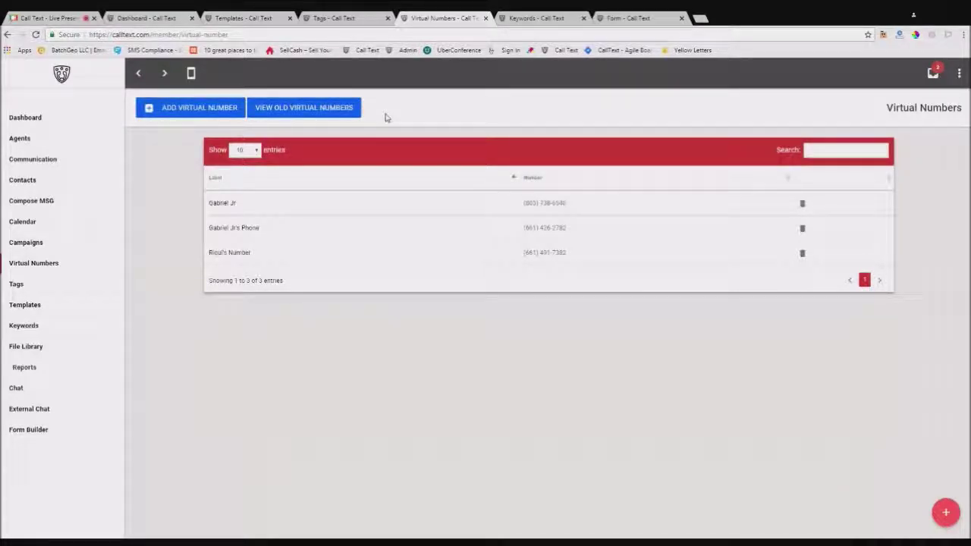
pyautogui.click(533, 18)
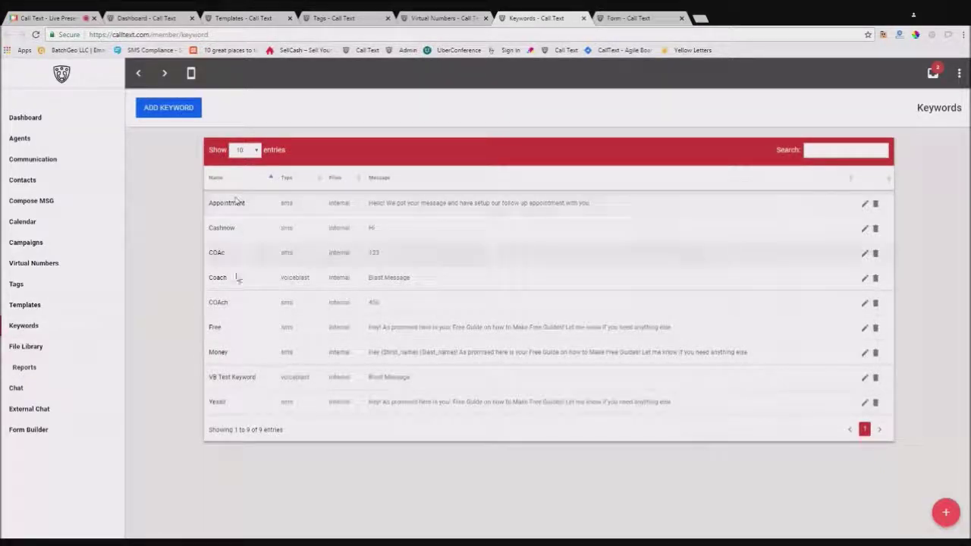
pyautogui.click(225, 231)
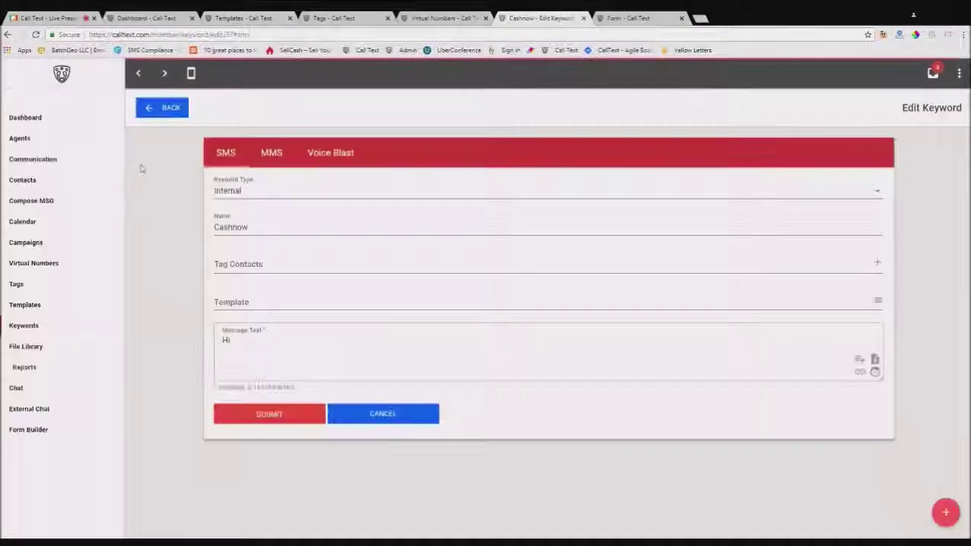
pyautogui.click(267, 261)
pyautogui.scroll(-4, 309, 319)
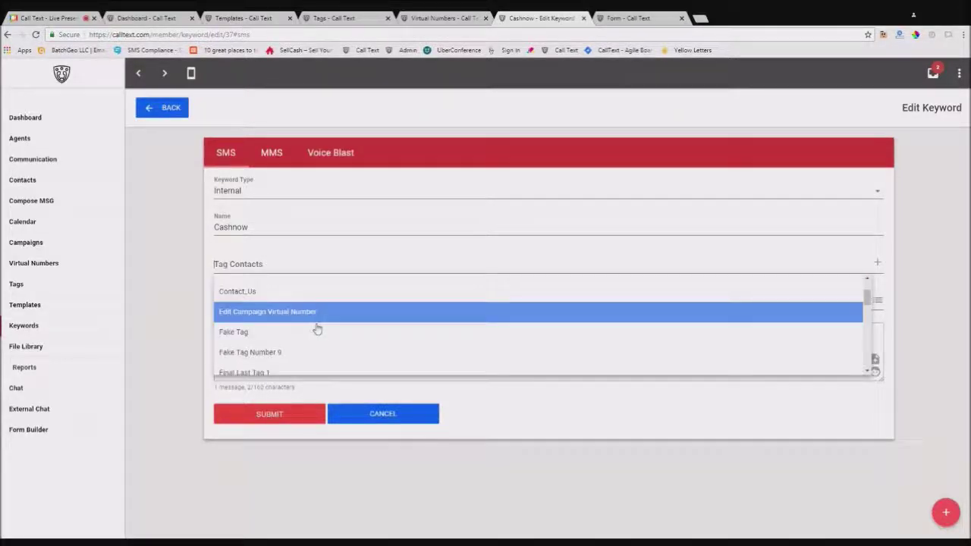
pyautogui.scroll(-5, 317, 328)
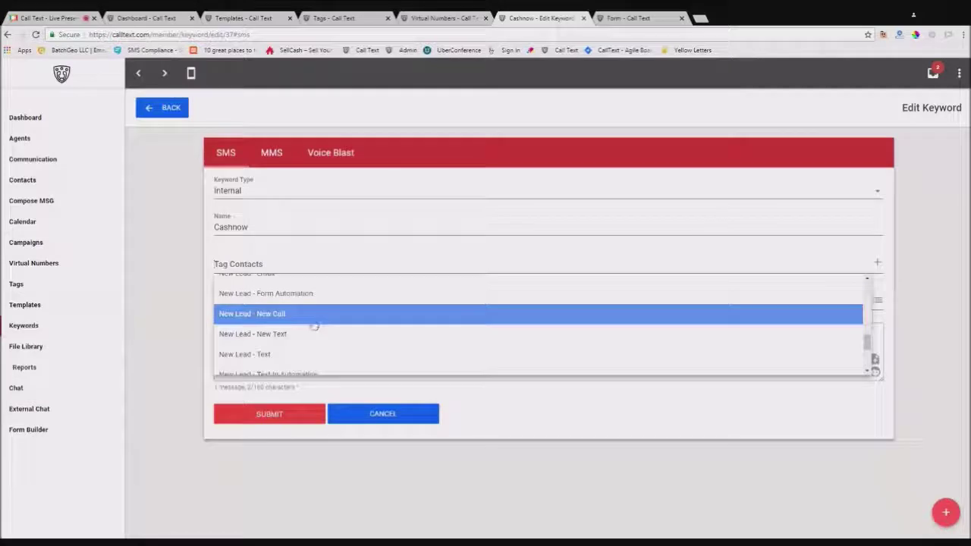
pyautogui.click(313, 330)
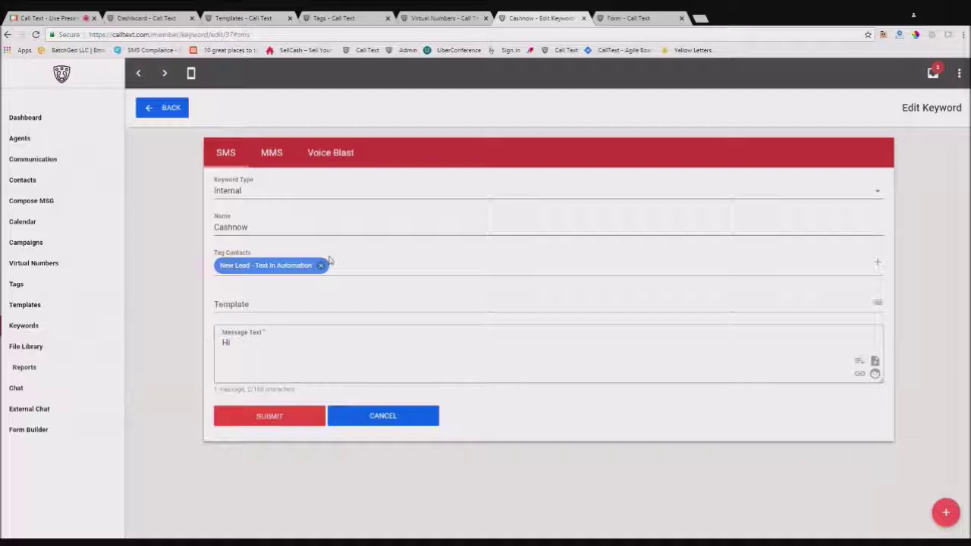
pyautogui.click(269, 416)
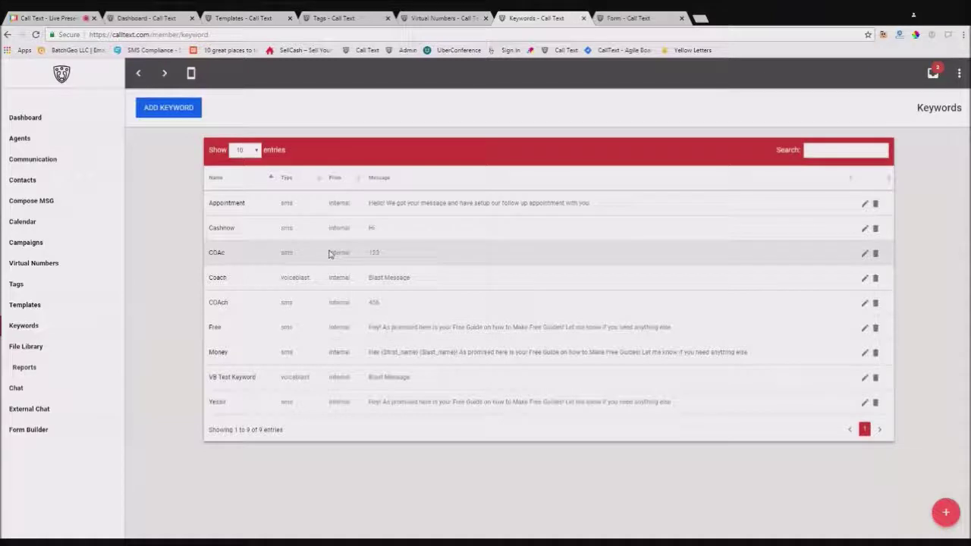
# - Edit the Free Report form to apply the "New Lead - Form Automation" tag and submit the form settings
pyautogui.click(644, 17)
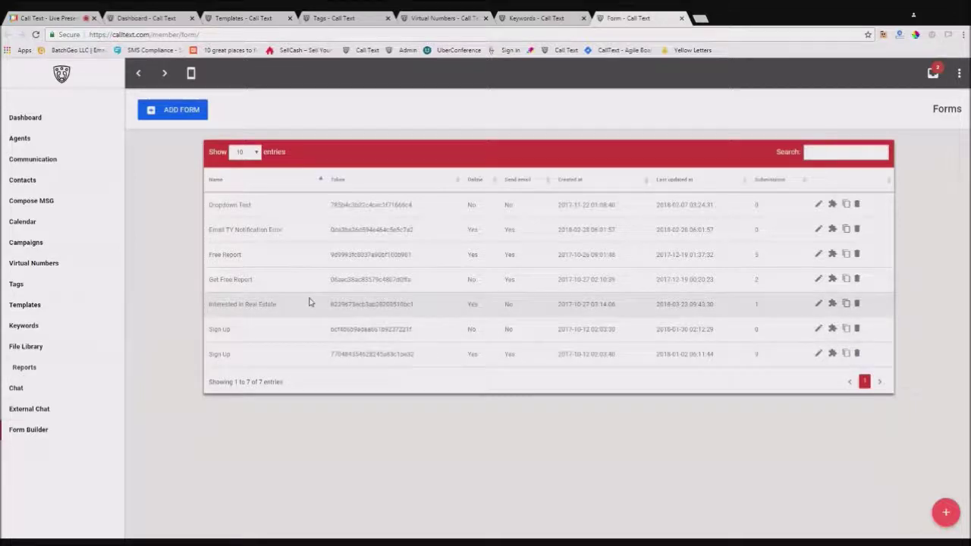
pyautogui.click(818, 254)
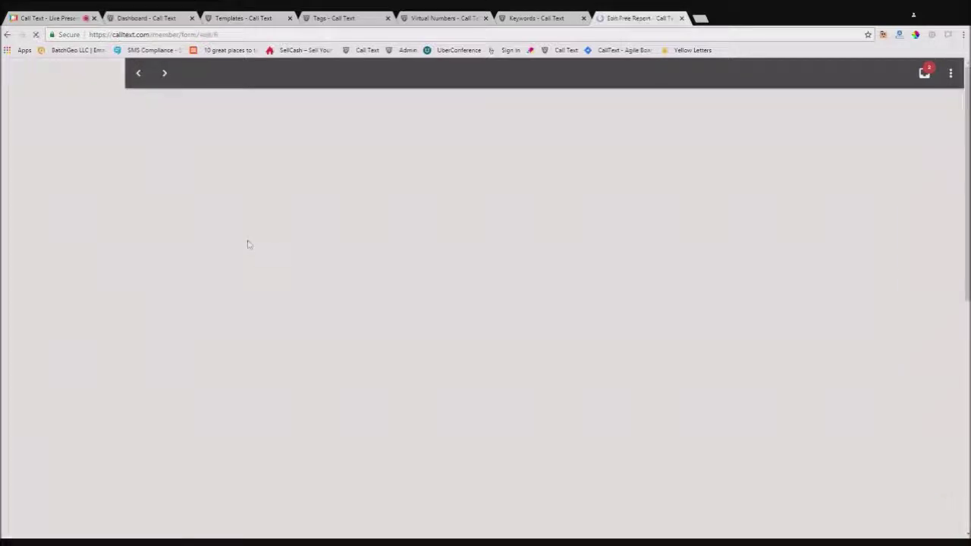
pyautogui.scroll(-8, 242, 269)
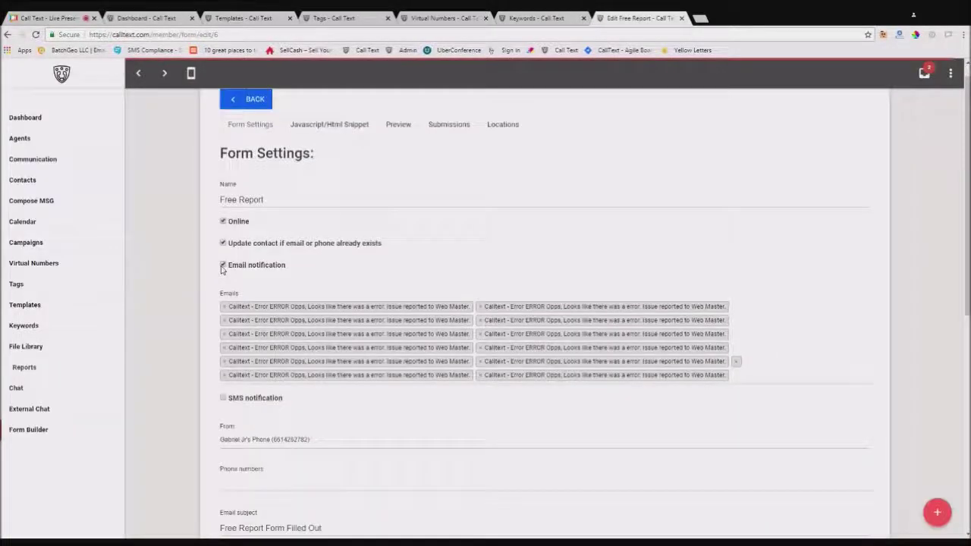
pyautogui.click(242, 417)
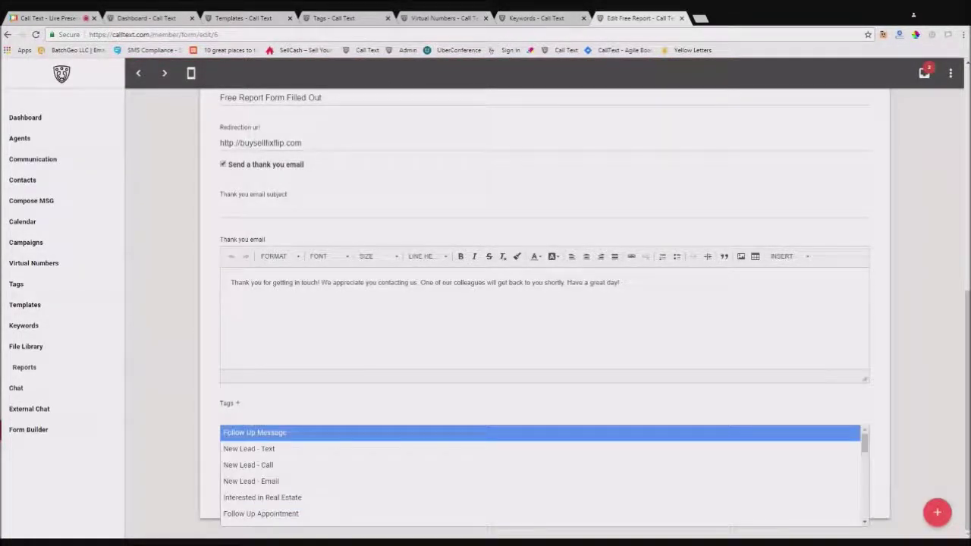
pyautogui.scroll(-2, 332, 489)
pyautogui.scroll(-4, 326, 490)
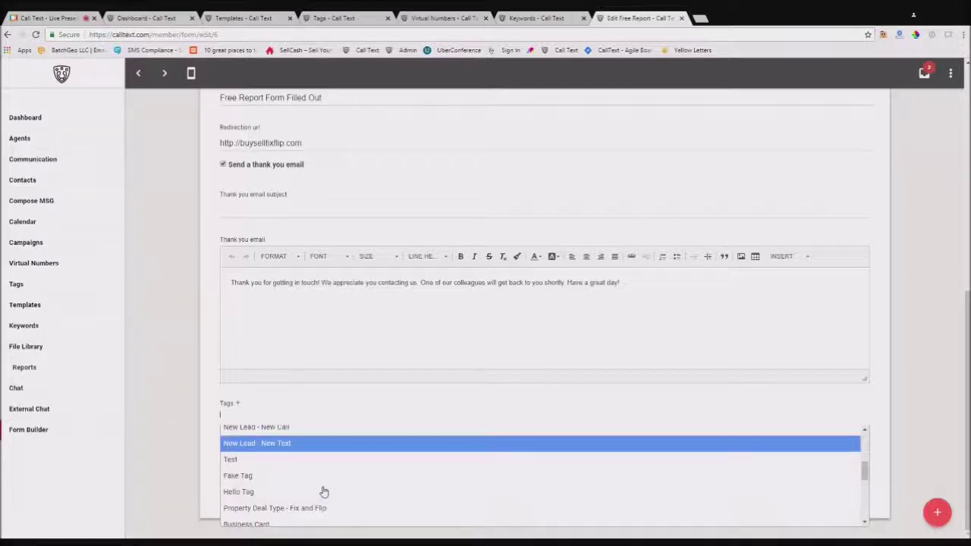
pyautogui.scroll(4, 324, 490)
pyautogui.scroll(4, 323, 493)
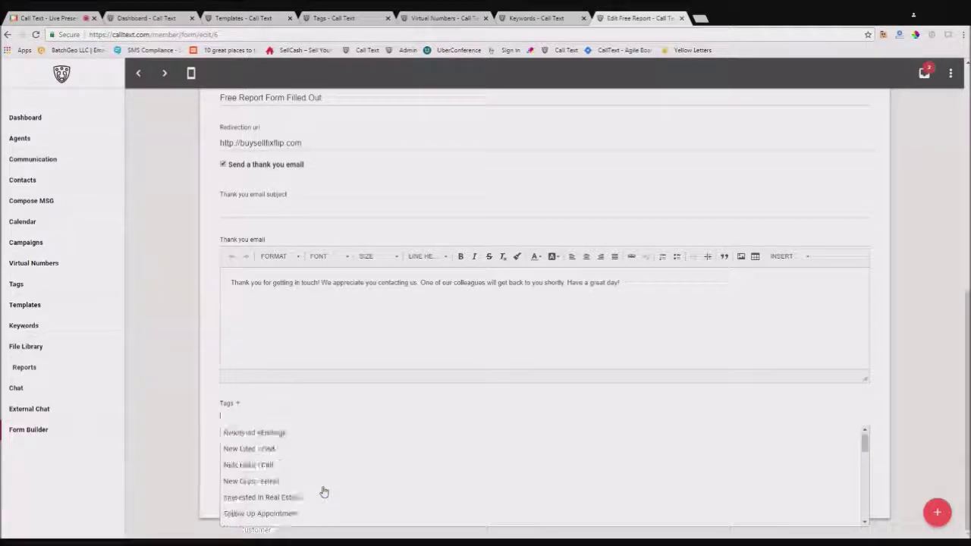
pyautogui.scroll(-3, 323, 492)
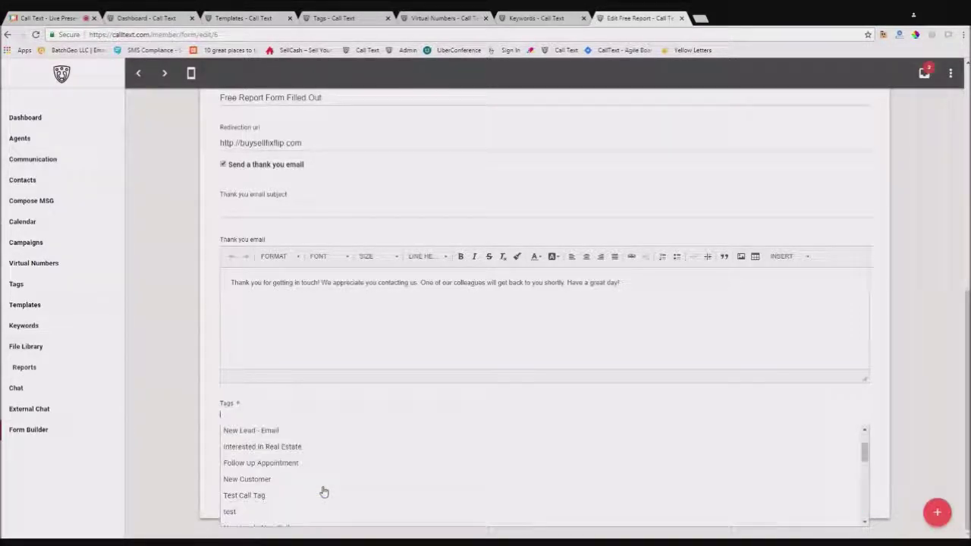
pyautogui.scroll(-8, 323, 492)
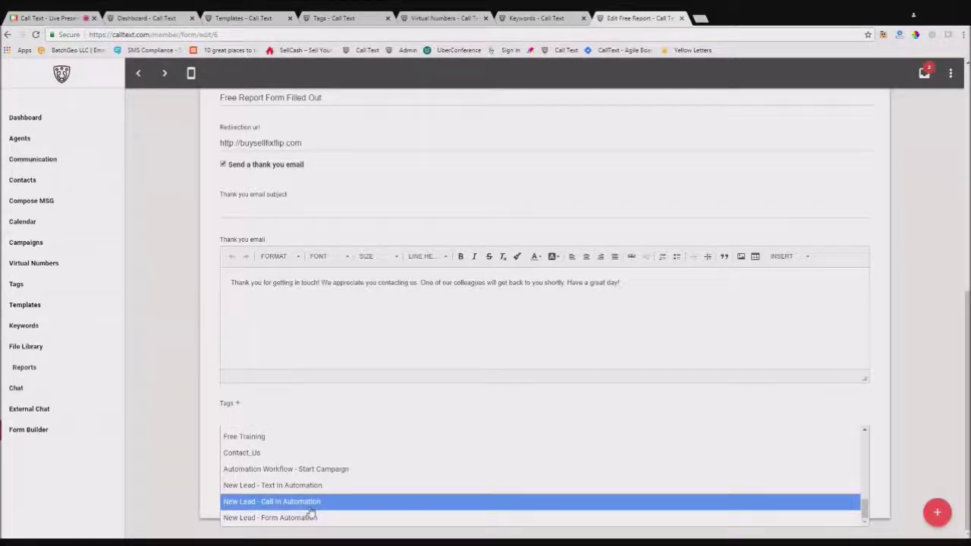
pyautogui.click(288, 520)
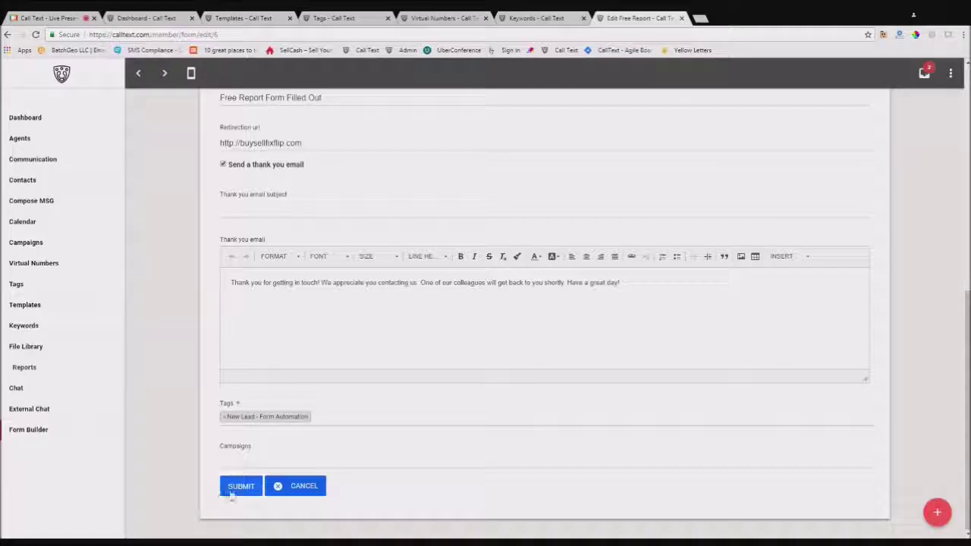
pyautogui.click(230, 488)
# - Review the tagging setup by revisiting the Free Report form, the tag list, the second listed virtual number and the Cashnow keyword
pyautogui.click(7, 34)
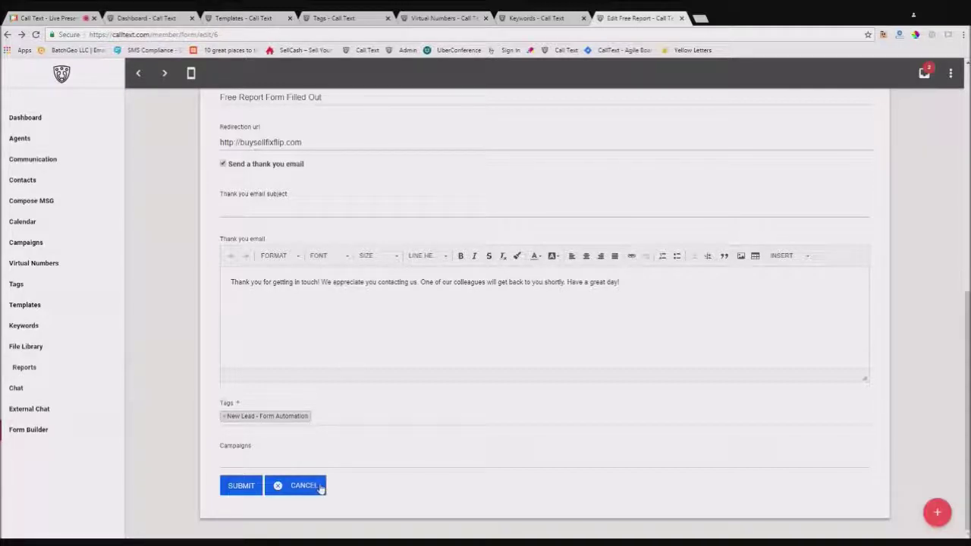
pyautogui.click(359, 16)
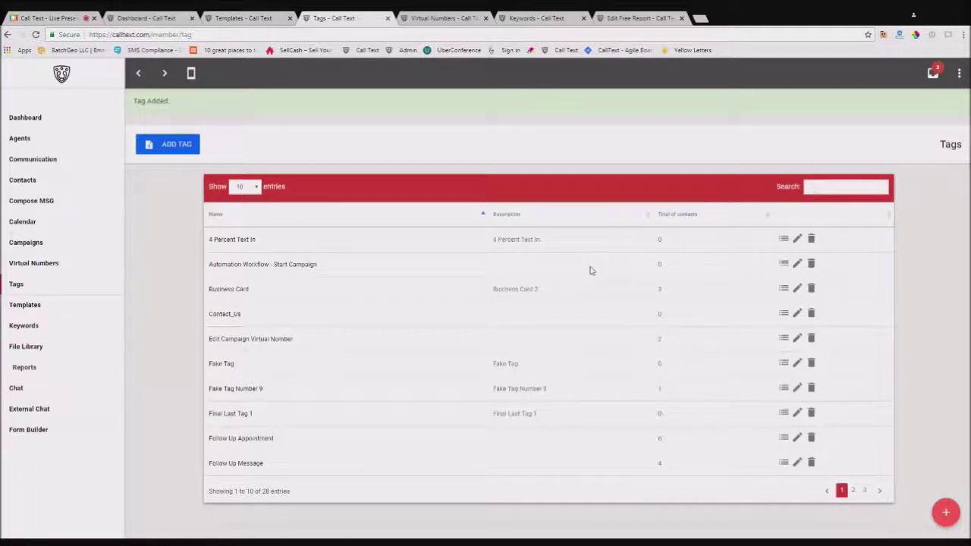
pyautogui.click(443, 17)
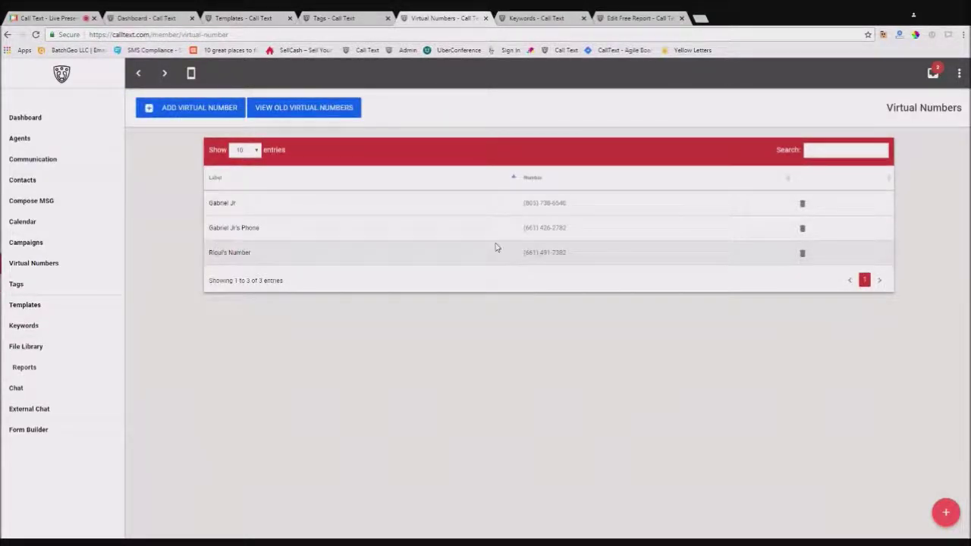
pyautogui.click(240, 231)
pyautogui.click(536, 18)
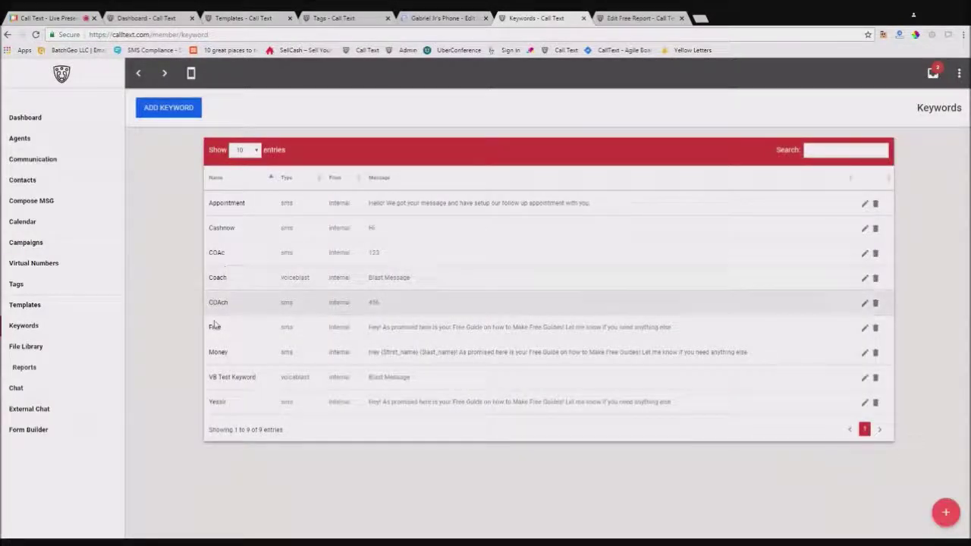
pyautogui.click(230, 232)
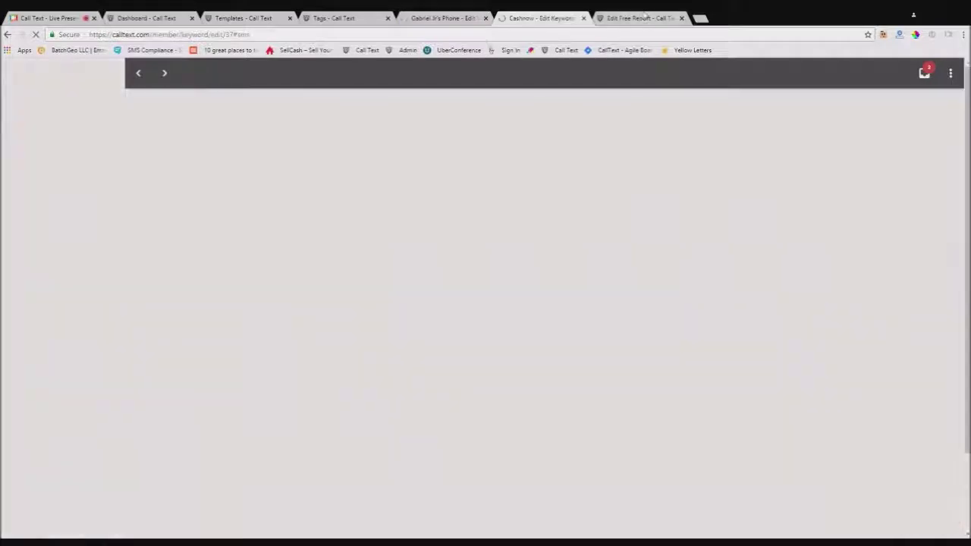
# - Add the "Automation Workflow - Start Campaign" tag to both the caller tagging and message tagging of the open virtual number
pyautogui.hotkey('ctrl', 'Tab')
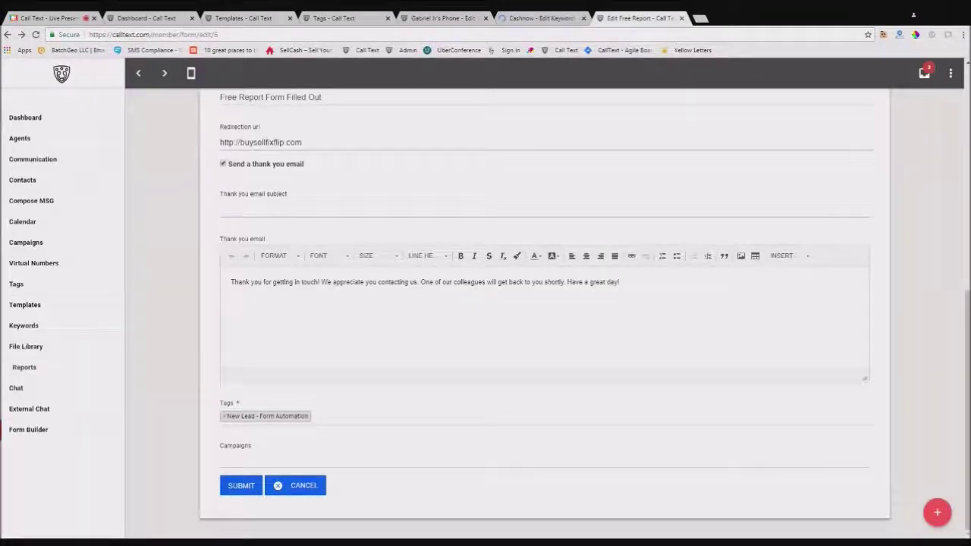
pyautogui.click(448, 17)
pyautogui.click(362, 189)
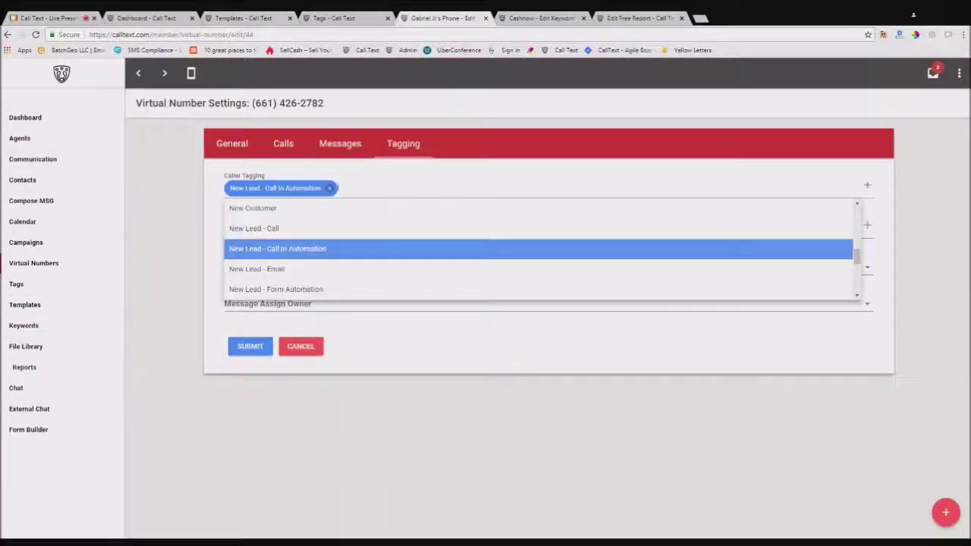
pyautogui.scroll(-2, 359, 266)
pyautogui.scroll(-2, 353, 280)
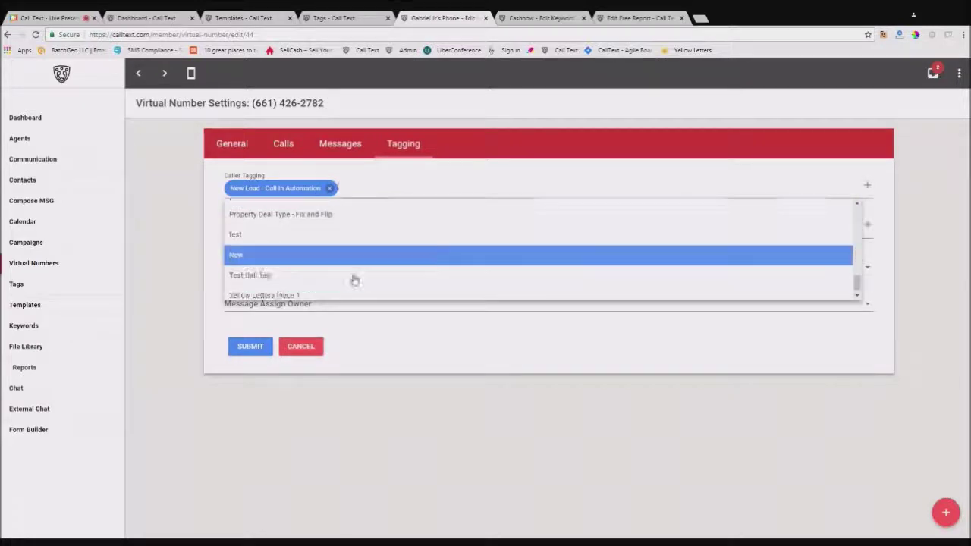
pyautogui.scroll(10, 353, 279)
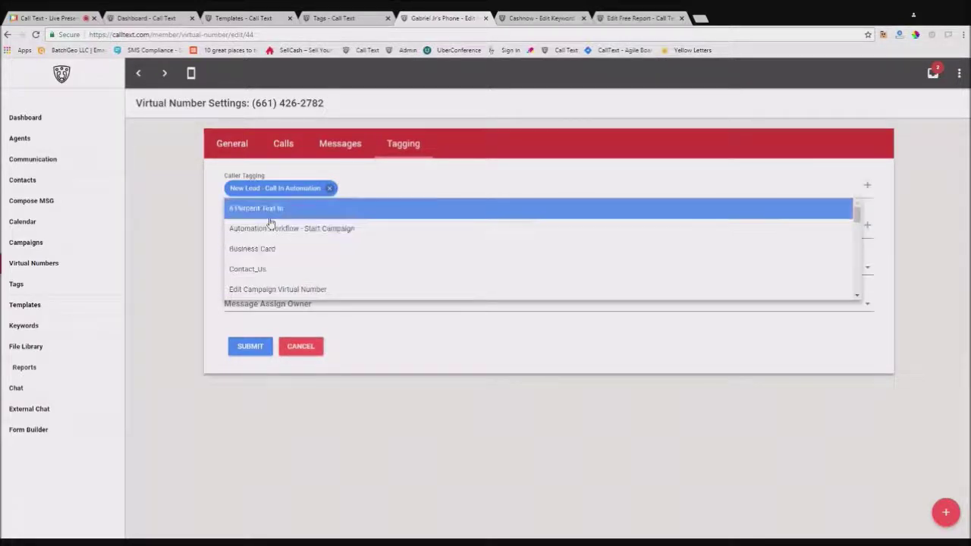
pyautogui.click(347, 228)
pyautogui.click(347, 228)
pyautogui.scroll(10, 319, 281)
pyautogui.click(296, 269)
# - Add the "Automation Workflow - Start Campaign" tag to the contact tags of the Cashnow keyword
pyautogui.click(534, 17)
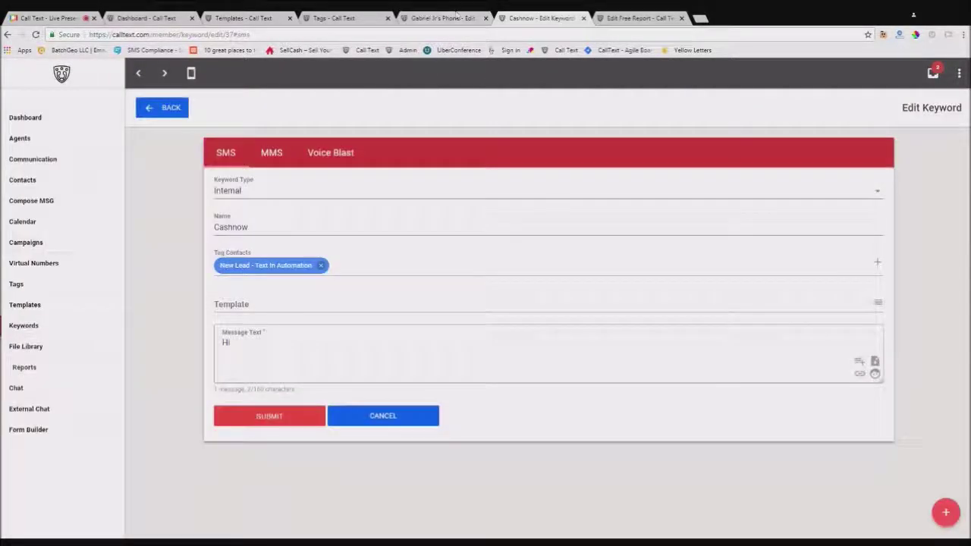
pyautogui.click(374, 265)
pyautogui.scroll(10, 375, 326)
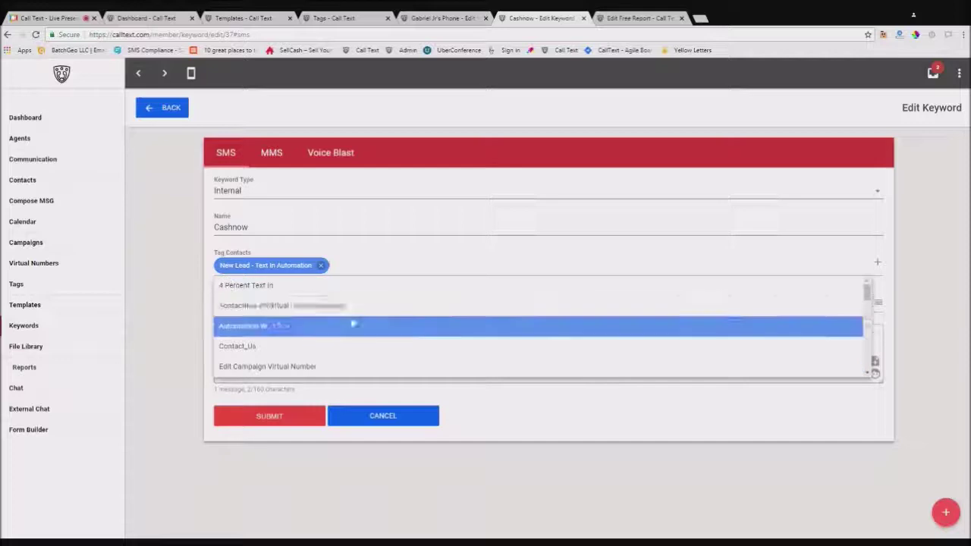
pyautogui.click(314, 307)
# - Add the "Automation Workflow - Start Campaign" tag to the Free Report form's tags
pyautogui.click(637, 18)
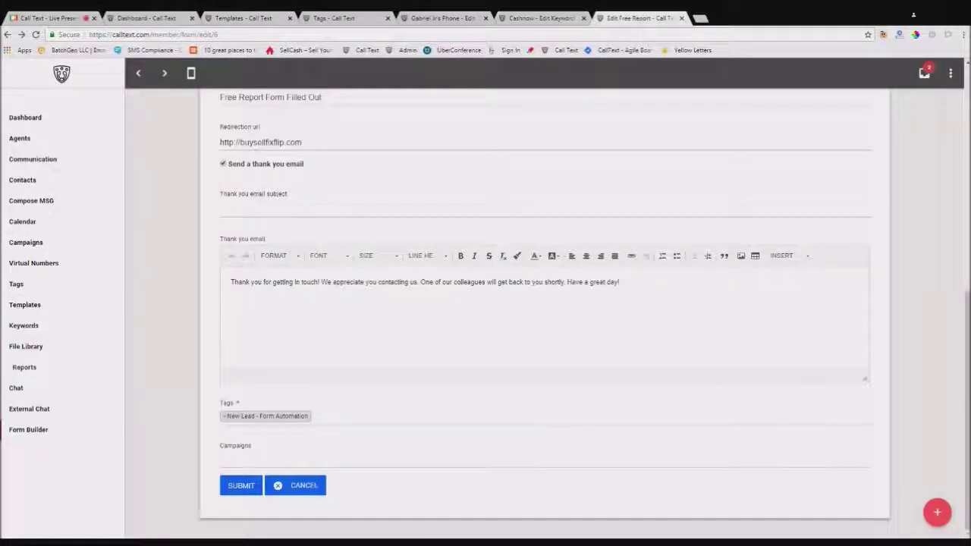
pyautogui.click(319, 419)
pyautogui.scroll(3, 309, 508)
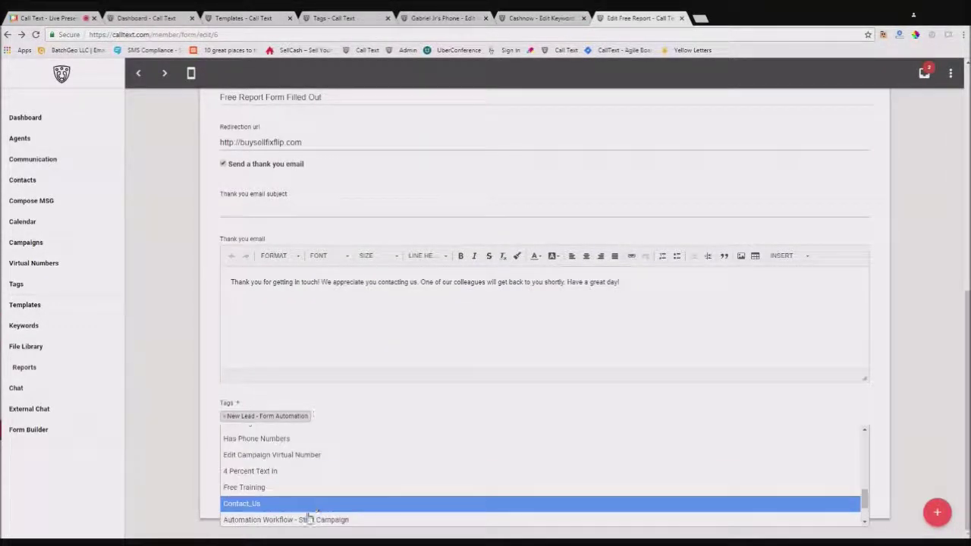
pyautogui.click(309, 518)
# - Submit the virtual number's tagging settings and the edited Cashnow keyword
pyautogui.click(444, 18)
pyautogui.click(261, 353)
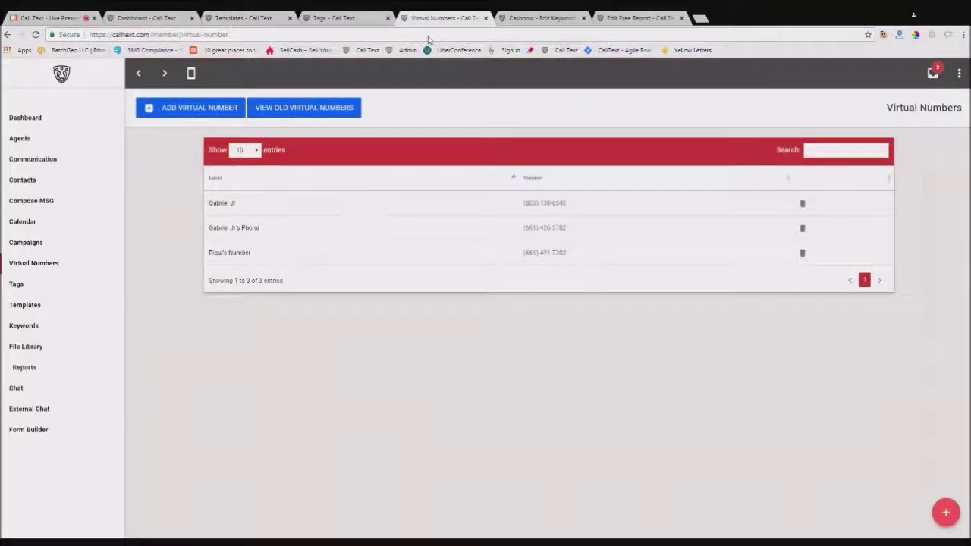
pyautogui.click(533, 16)
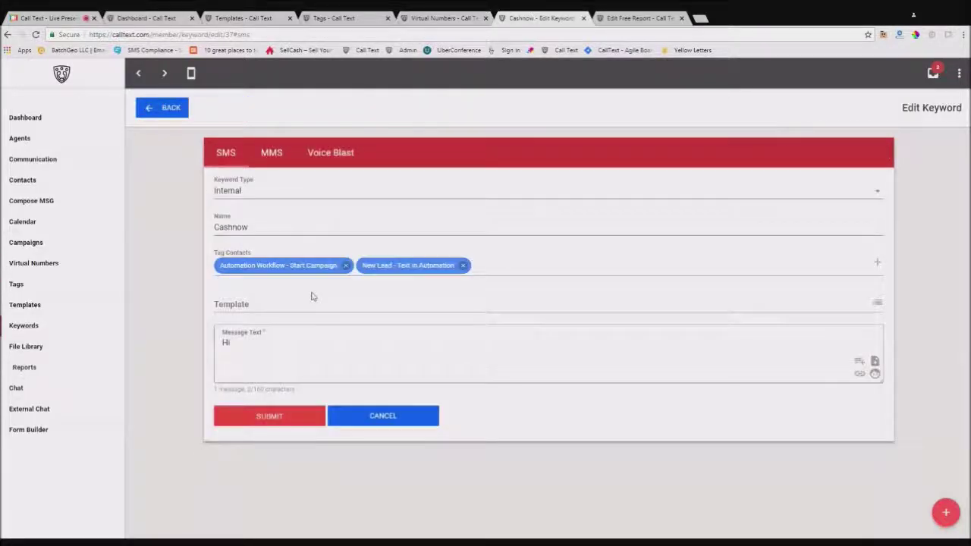
pyautogui.click(268, 422)
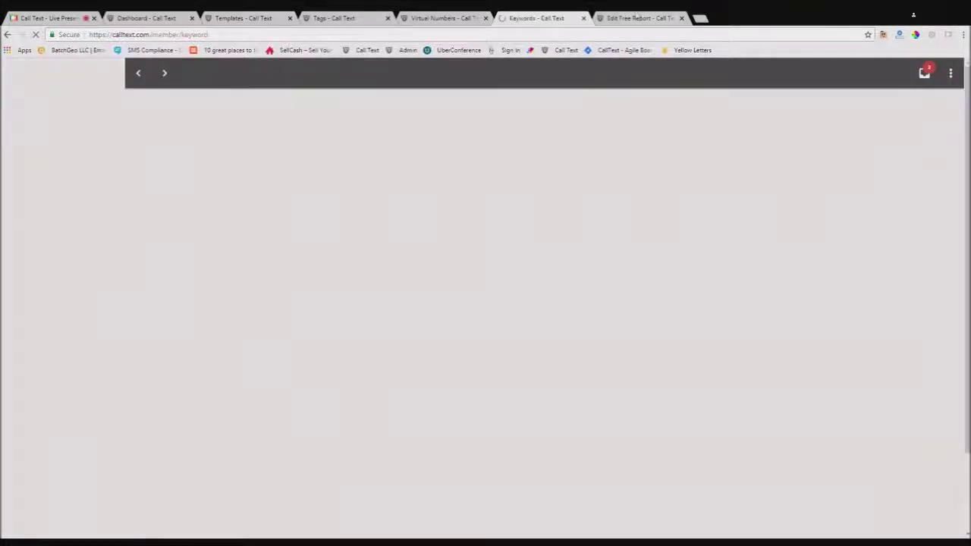
# - Try to submit the Free Report form with its added tag, and return to the form's edit page
pyautogui.click(639, 18)
pyautogui.click(427, 19)
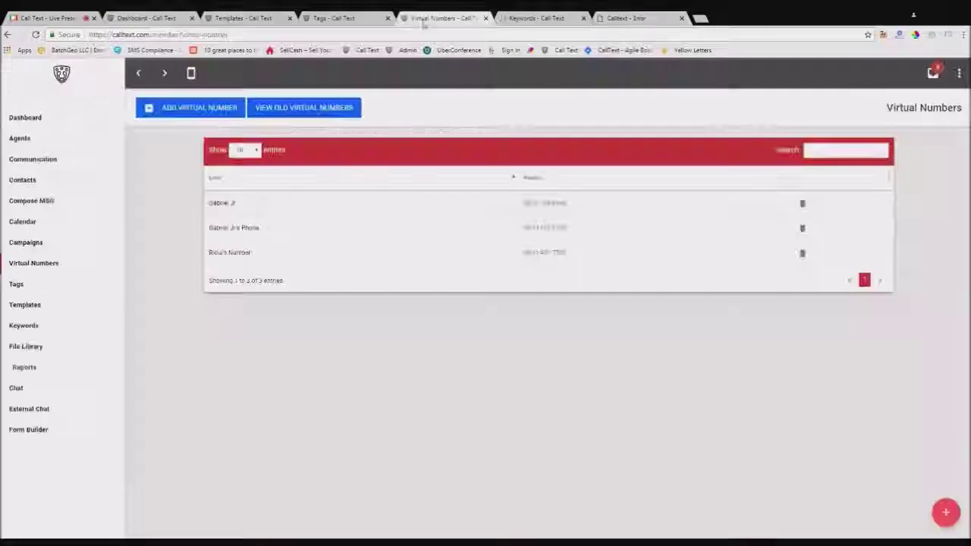
pyautogui.click(646, 17)
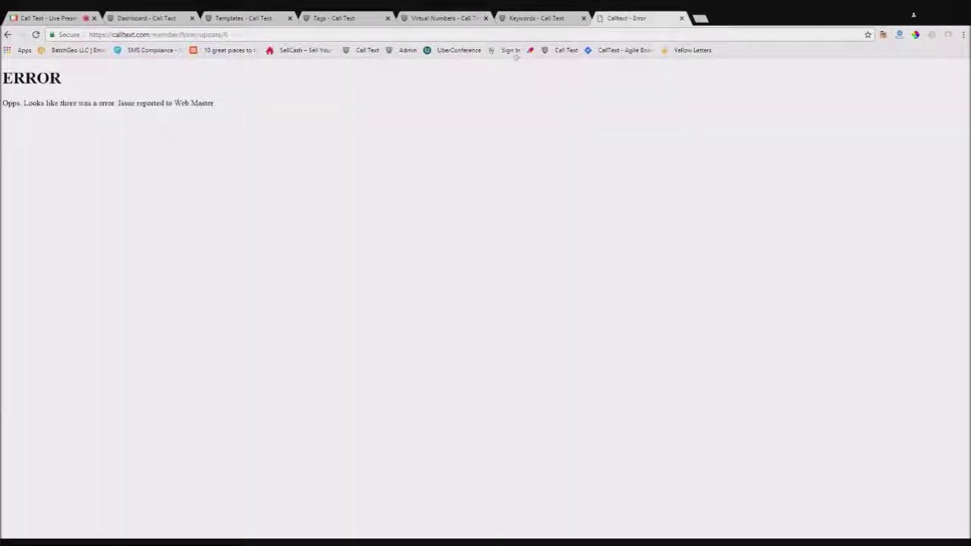
pyautogui.click(8, 34)
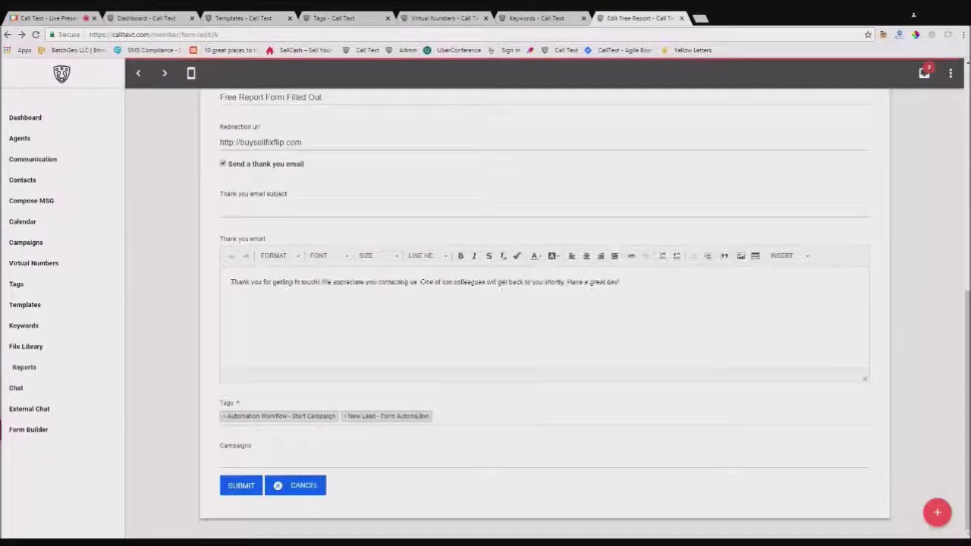
# - Go to the campaign list and start adding a new campaign
pyautogui.click(326, 18)
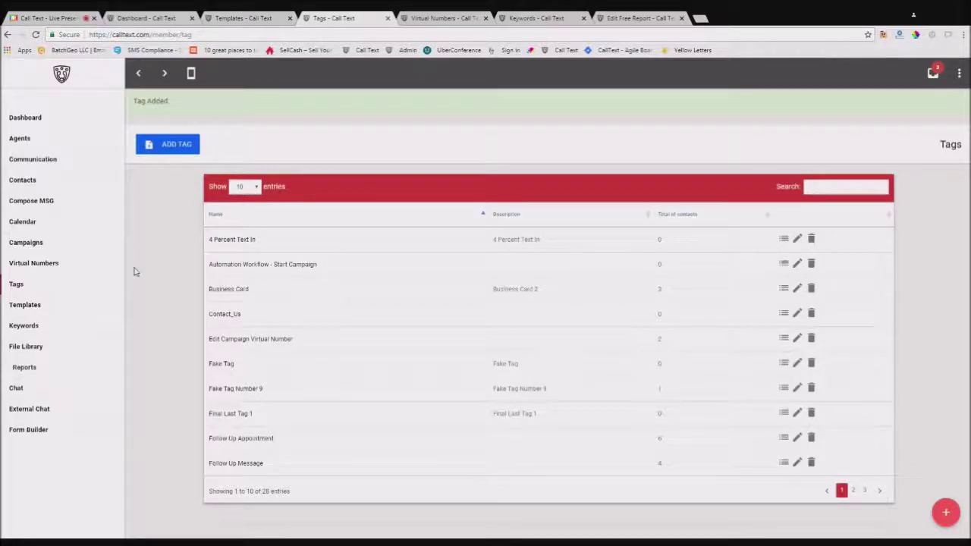
pyautogui.click(25, 243)
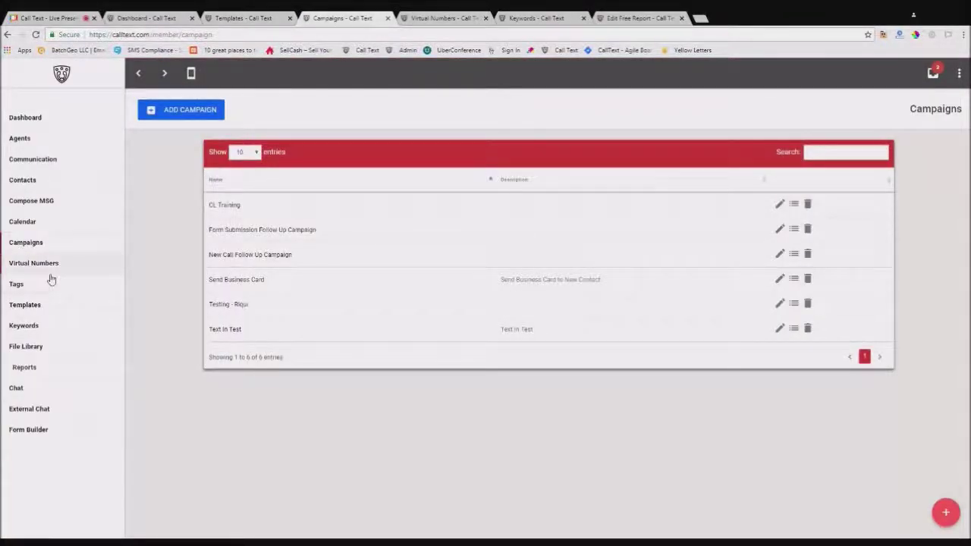
pyautogui.click(171, 111)
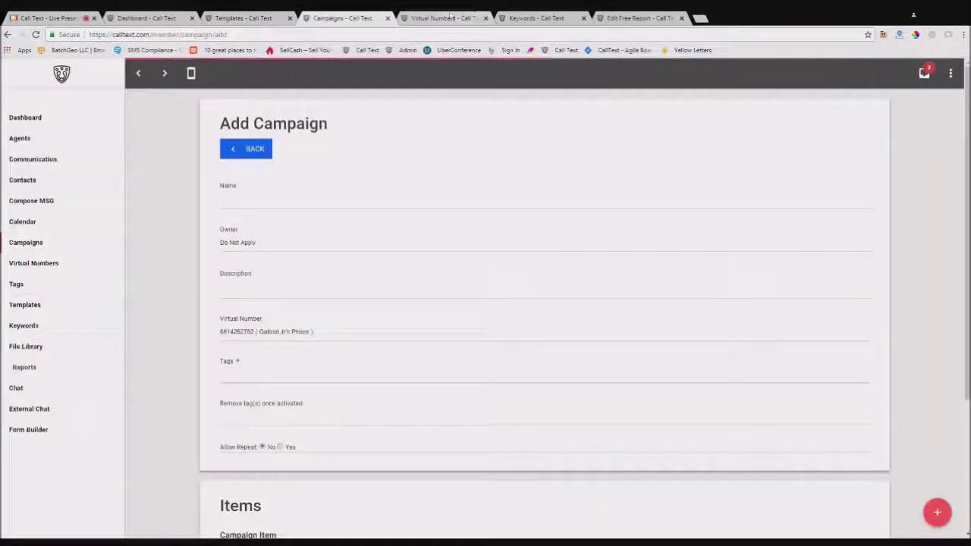
# - Name the new campaign "Automation Workflow - Campaign", following the template list's naming, and set its tag to "Automation Workflow - Start Campaign"
pyautogui.click(450, 17)
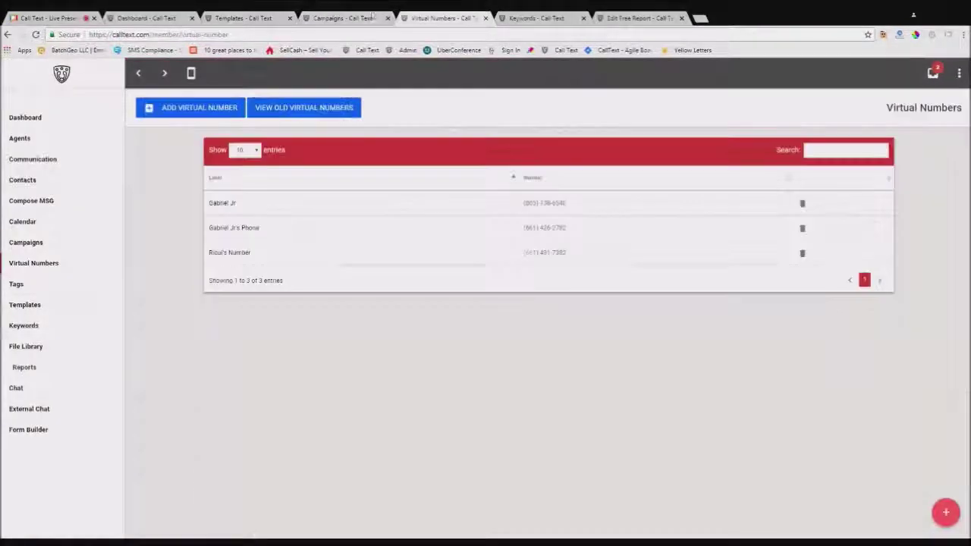
pyautogui.click(252, 18)
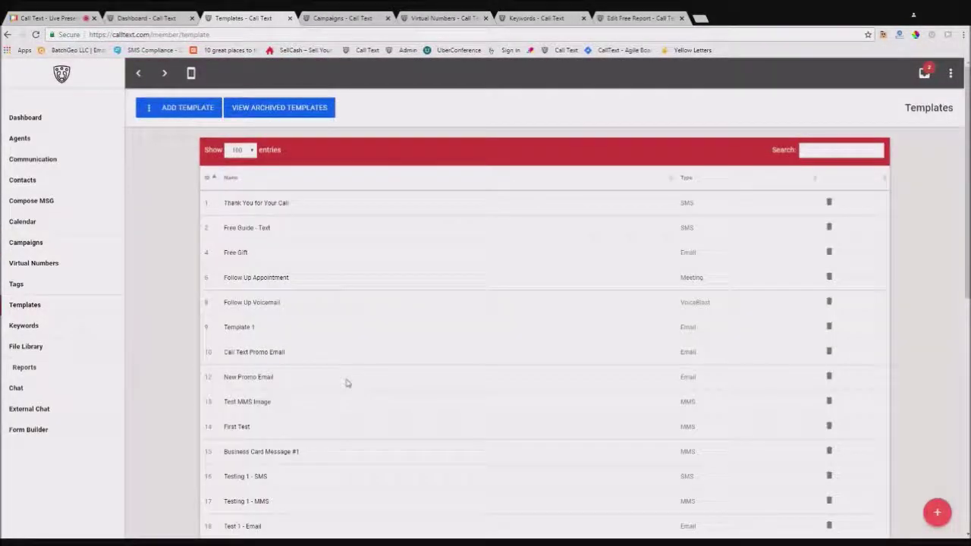
pyautogui.scroll(-6, 346, 383)
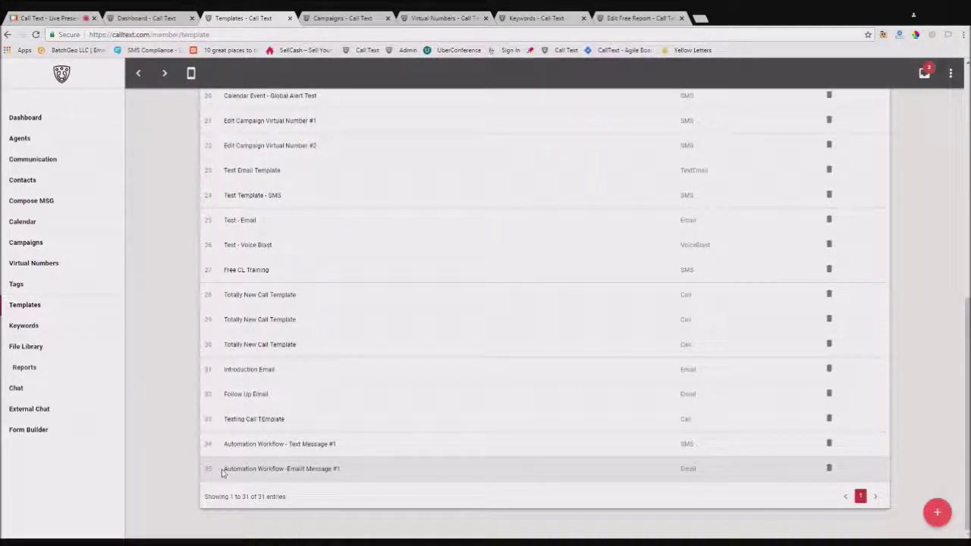
pyautogui.moveTo(222, 470); pyautogui.dragTo(284, 469)
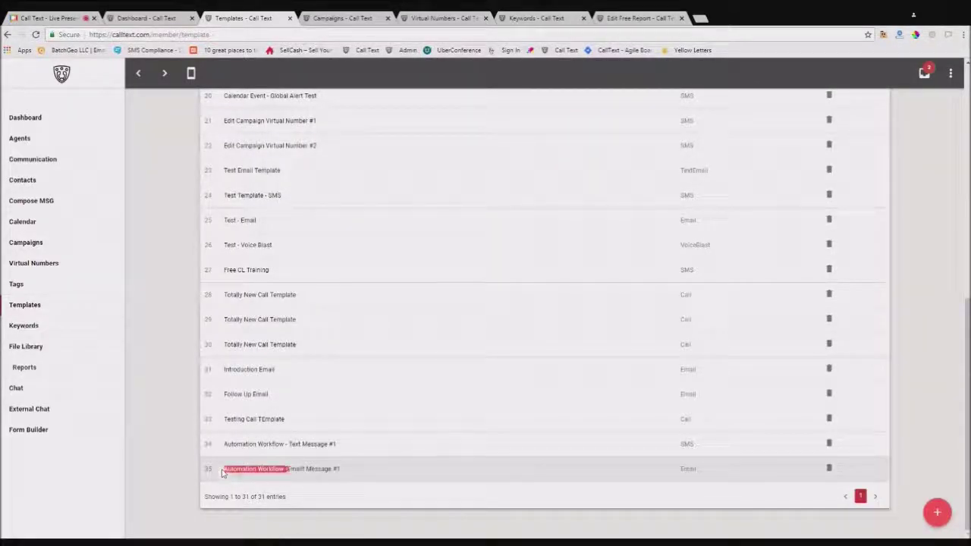
pyautogui.click(341, 18)
pyautogui.click(302, 201)
pyautogui.write('Automation Workflow - Start Campaign')
pyautogui.press('BackSpace')
pyautogui.press('BackSpace')
pyautogui.press('BackSpace')
pyautogui.press('BackSpace')
pyautogui.press('BackSpace')
pyautogui.press('BackSpace')
pyautogui.press('BackSpace')
pyautogui.press('BackSpace')
pyautogui.press('BackSpace')
pyautogui.press('BackSpace')
pyautogui.press('BackSpace')
pyautogui.press('BackSpace')
pyautogui.press('BackSpace')
pyautogui.press('BackSpace')
pyautogui.press('BackSpace')
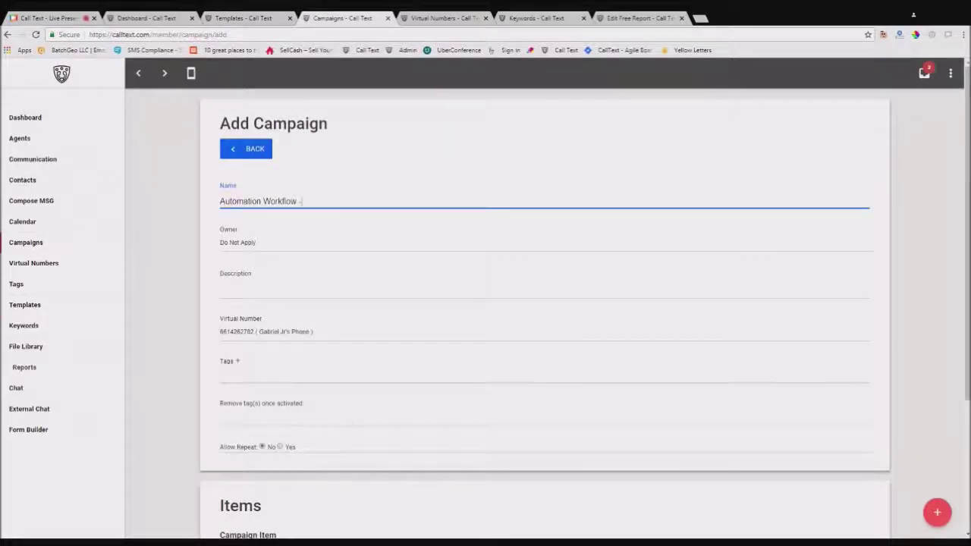
pyautogui.write('Campaign')
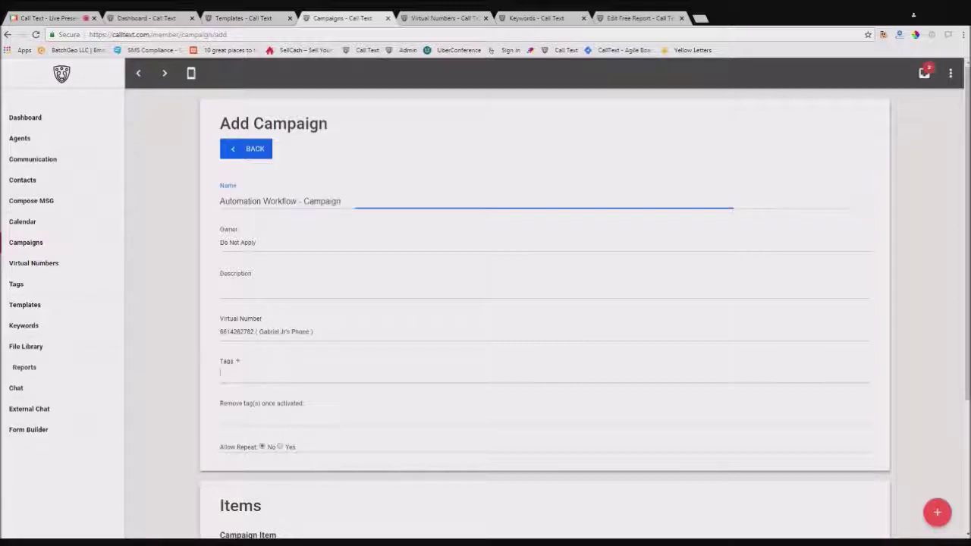
pyautogui.click(227, 377)
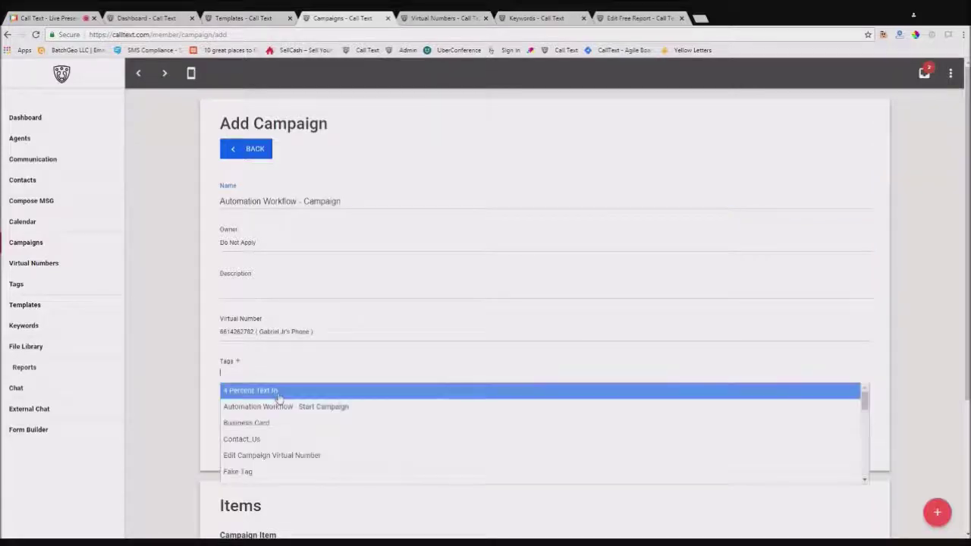
pyautogui.click(317, 408)
# - Set the first campaign item to the SMS template "Automation Workflow - Text Message #1" with a delay of 5 minutes
pyautogui.scroll(-2, 285, 334)
pyautogui.scroll(-1, 288, 345)
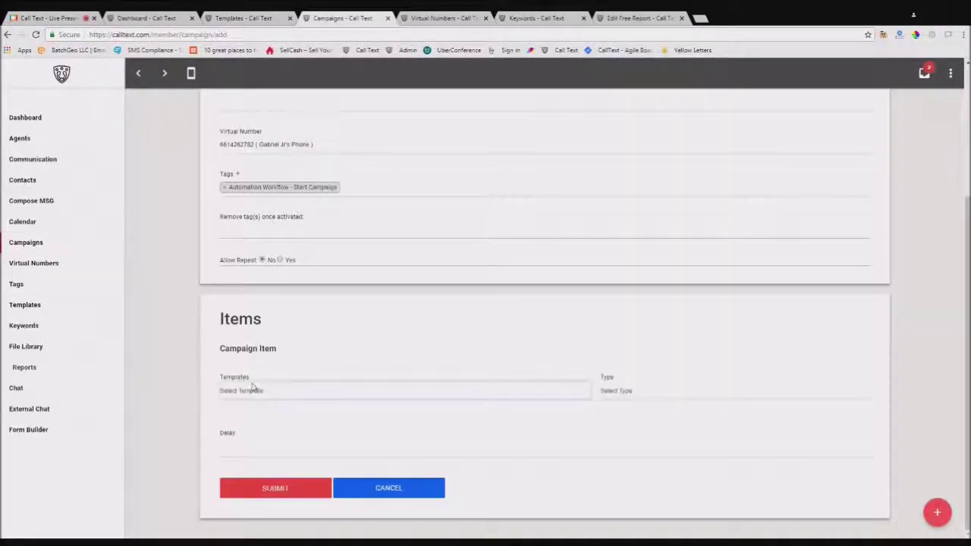
pyautogui.click(345, 358)
pyautogui.click(646, 399)
pyautogui.click(635, 413)
pyautogui.click(548, 446)
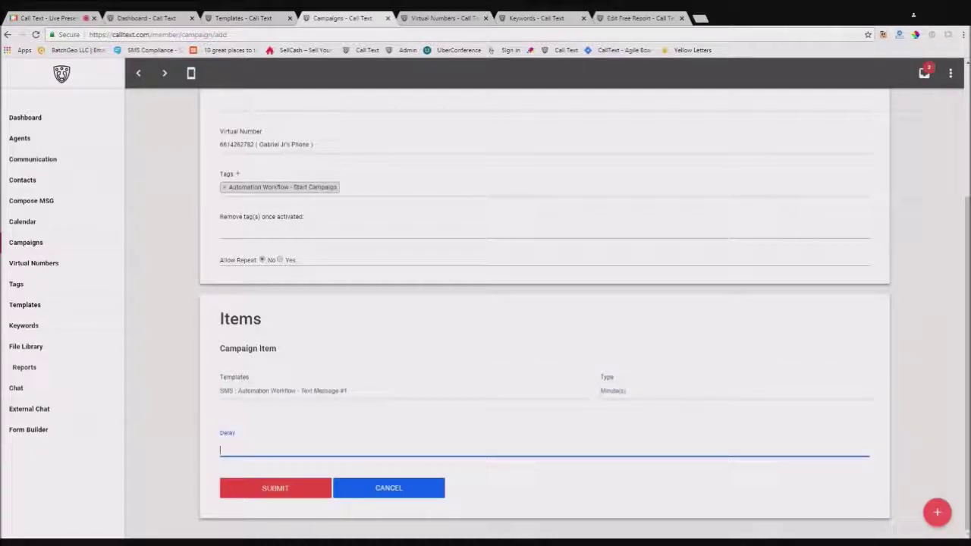
pyautogui.write('5')
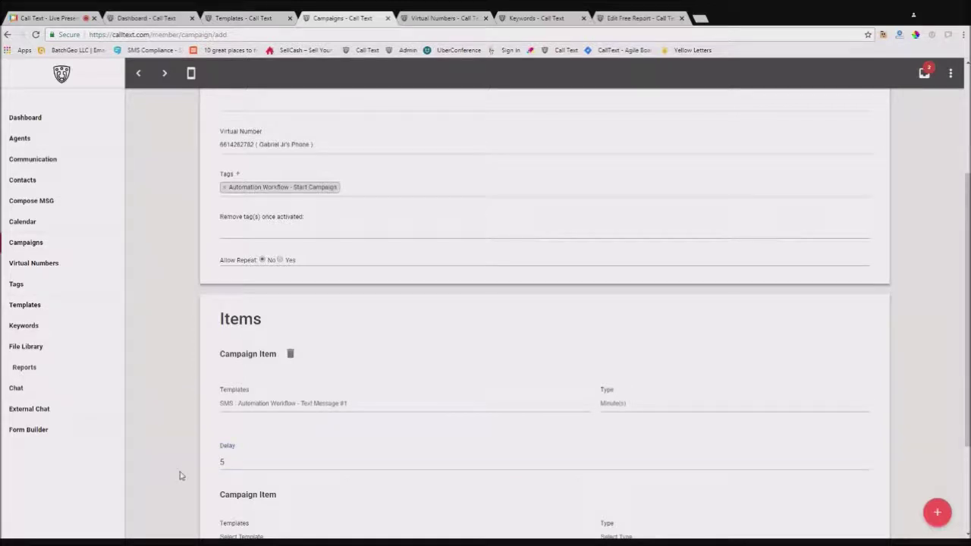
# - Set the second campaign item to the Automation Workflow email message #1 template with a delay of 1 day
pyautogui.scroll(-1, 179, 476)
pyautogui.scroll(-1, 180, 476)
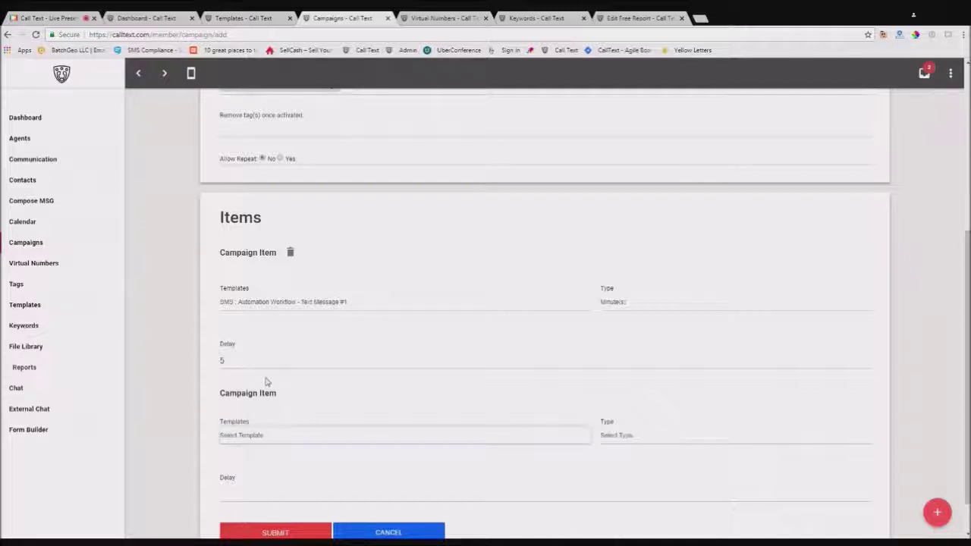
pyautogui.click(291, 417)
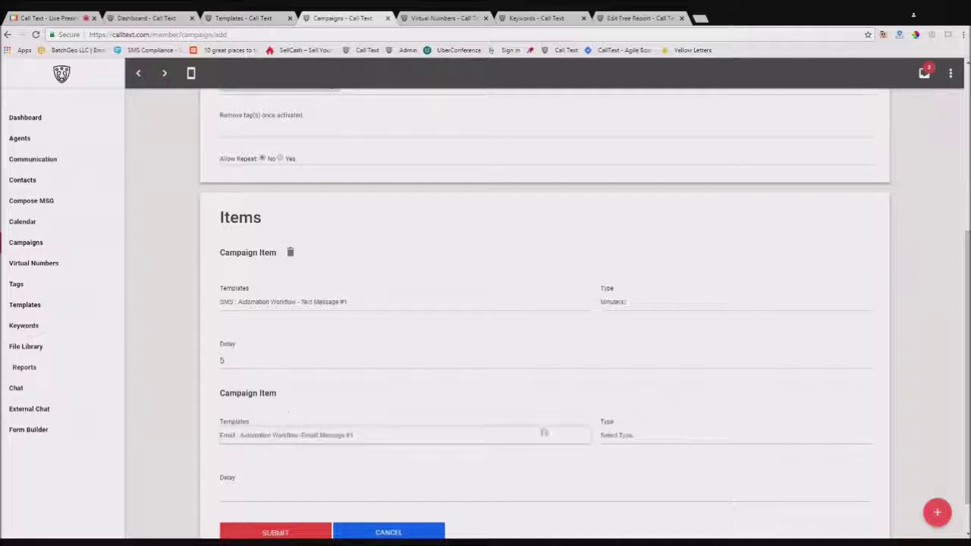
pyautogui.click(624, 447)
pyautogui.click(491, 493)
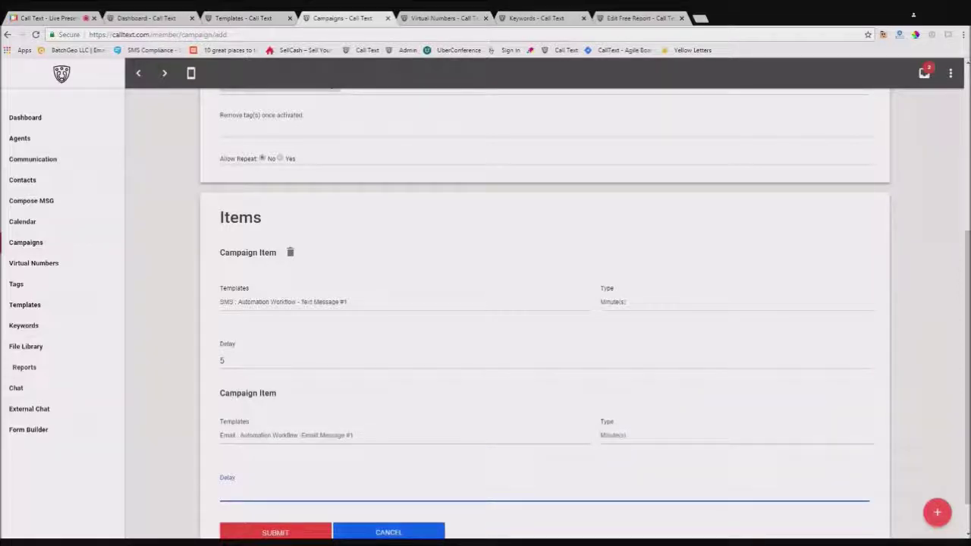
pyautogui.write('1')
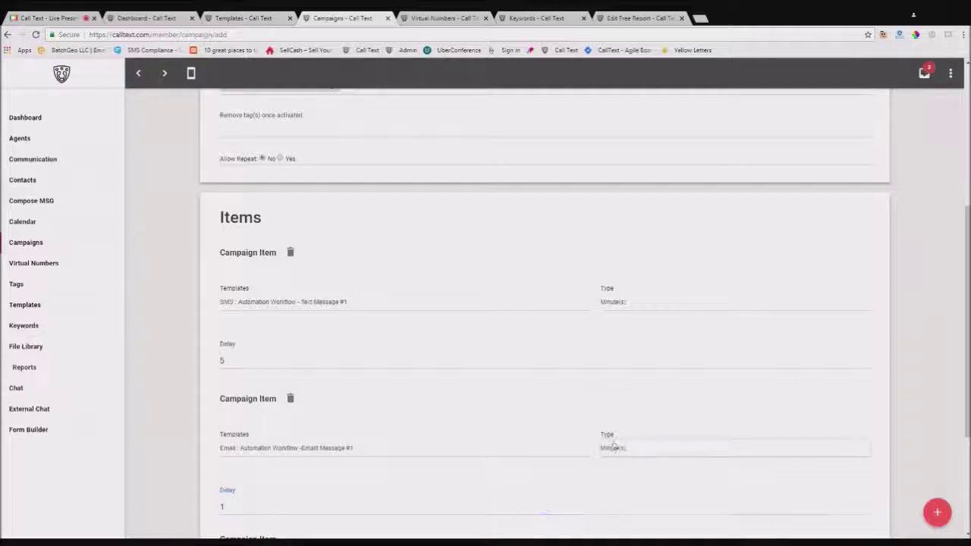
pyautogui.click(616, 486)
pyautogui.click(181, 486)
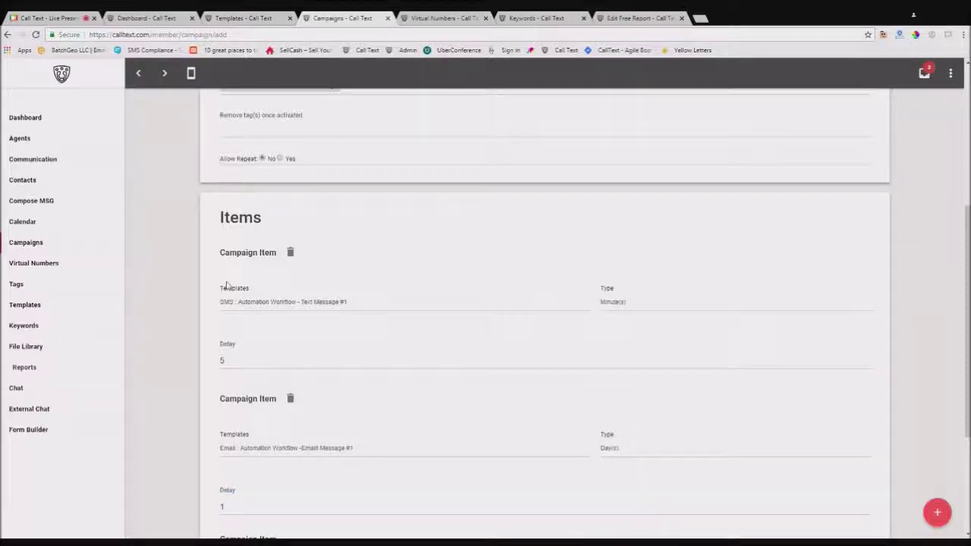
# - Check the campaign's settings and both message items, and submit the campaign
pyautogui.scroll(2, 235, 281)
pyautogui.scroll(-4, 336, 423)
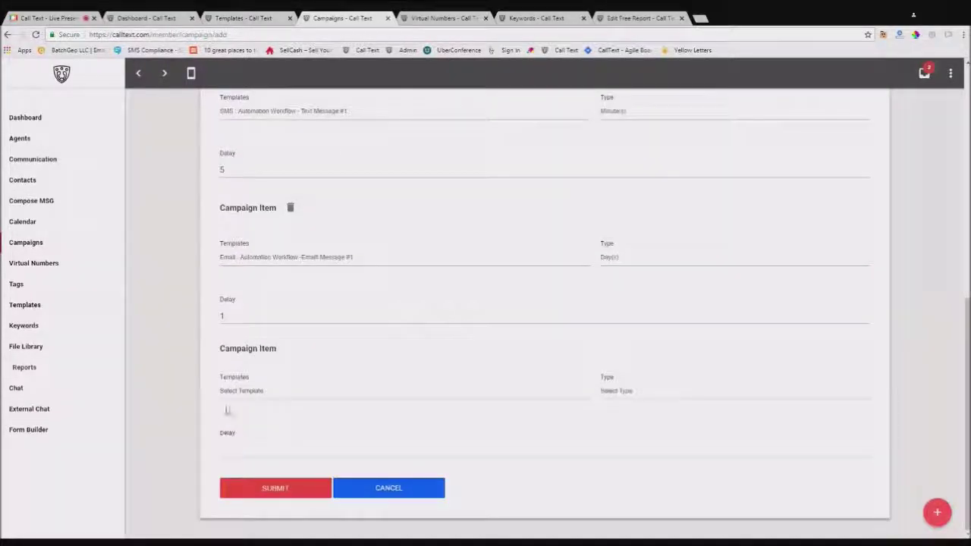
pyautogui.scroll(2, 291, 254)
pyautogui.scroll(5, 228, 396)
pyautogui.scroll(-7, 288, 281)
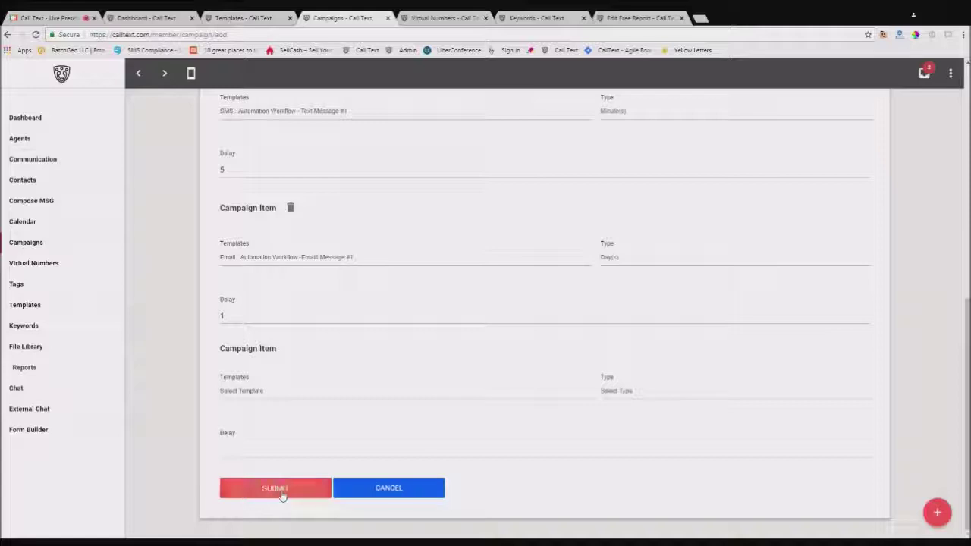
pyautogui.click(275, 489)
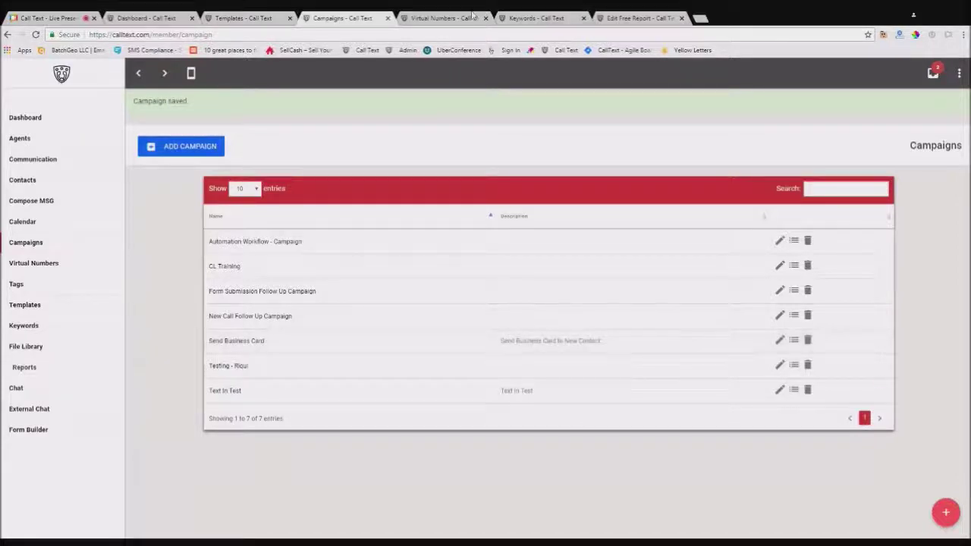
# - Show the virtual numbers list and highlight the label and phone number of the second entry
pyautogui.click(534, 18)
pyautogui.click(443, 18)
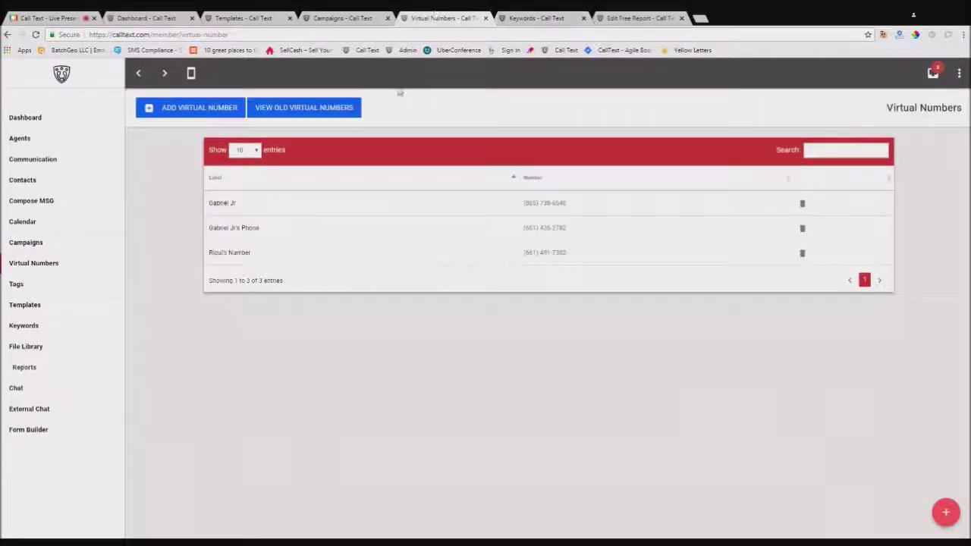
pyautogui.tripleClick(265, 230)
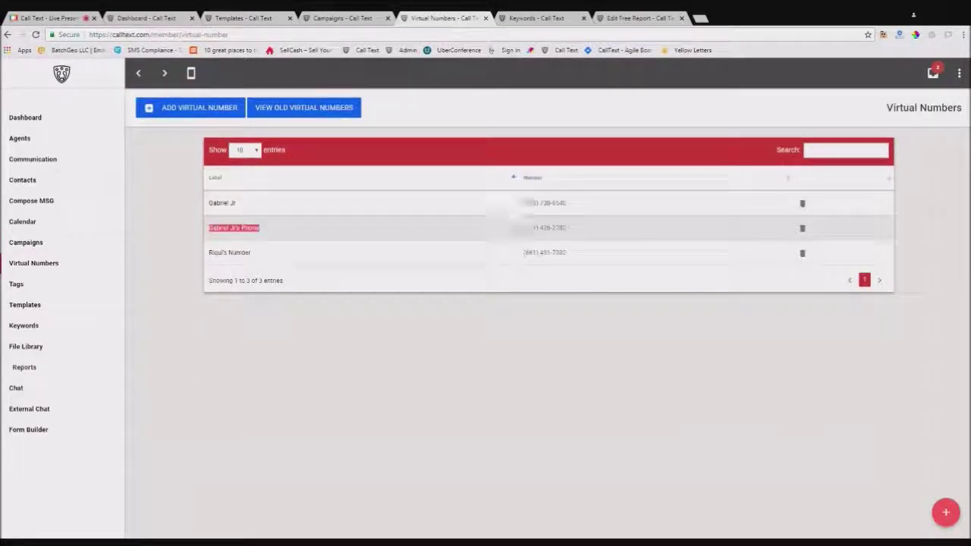
pyautogui.moveTo(540, 228); pyautogui.dragTo(507, 234)
pyautogui.click(524, 237)
pyautogui.click(566, 229)
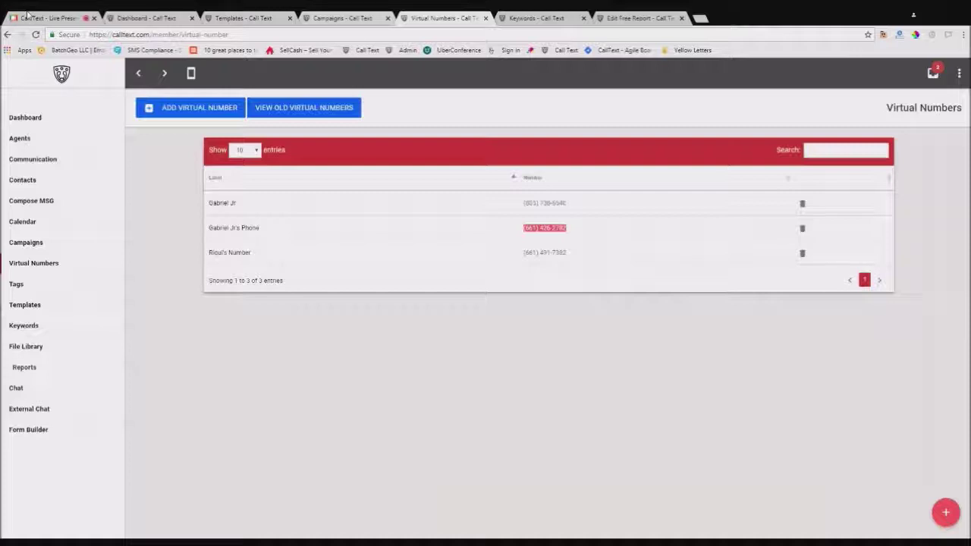
# - Switch to the AnyMeeting webinar, check the attendee chat for messages and stop the screen share
pyautogui.click(56, 17)
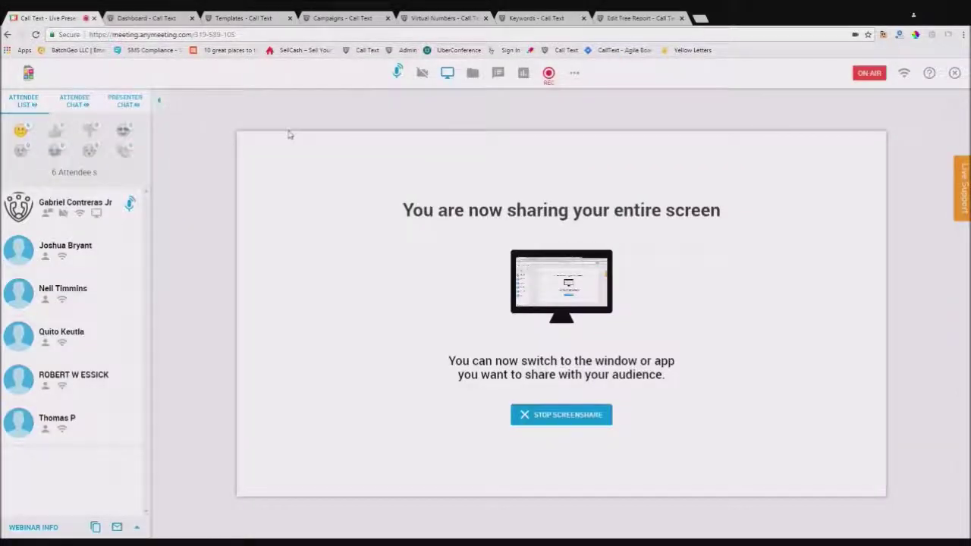
pyautogui.click(74, 101)
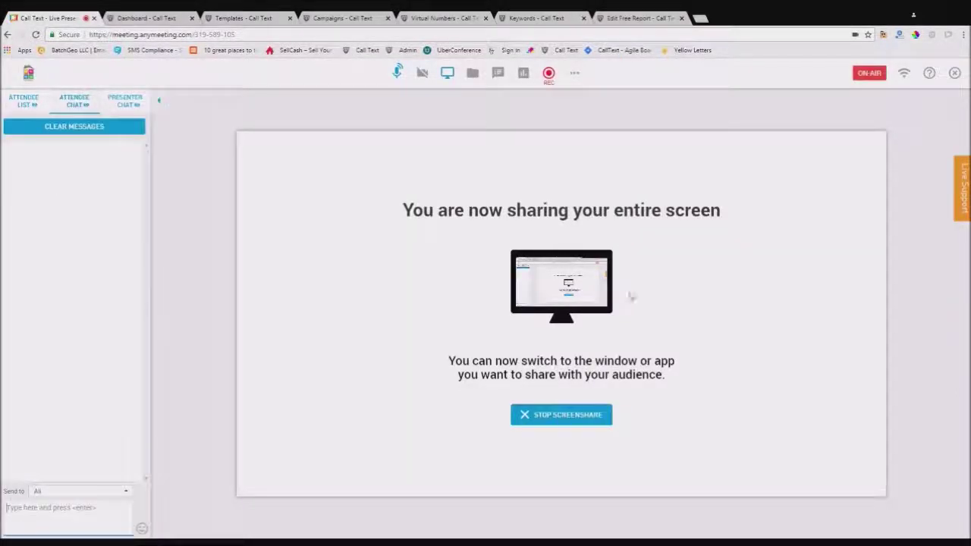
pyautogui.click(559, 418)
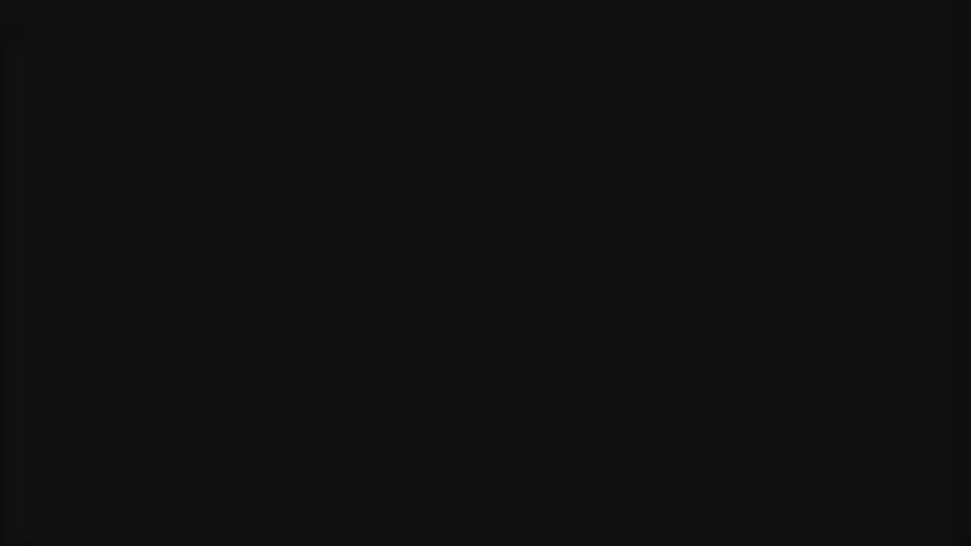